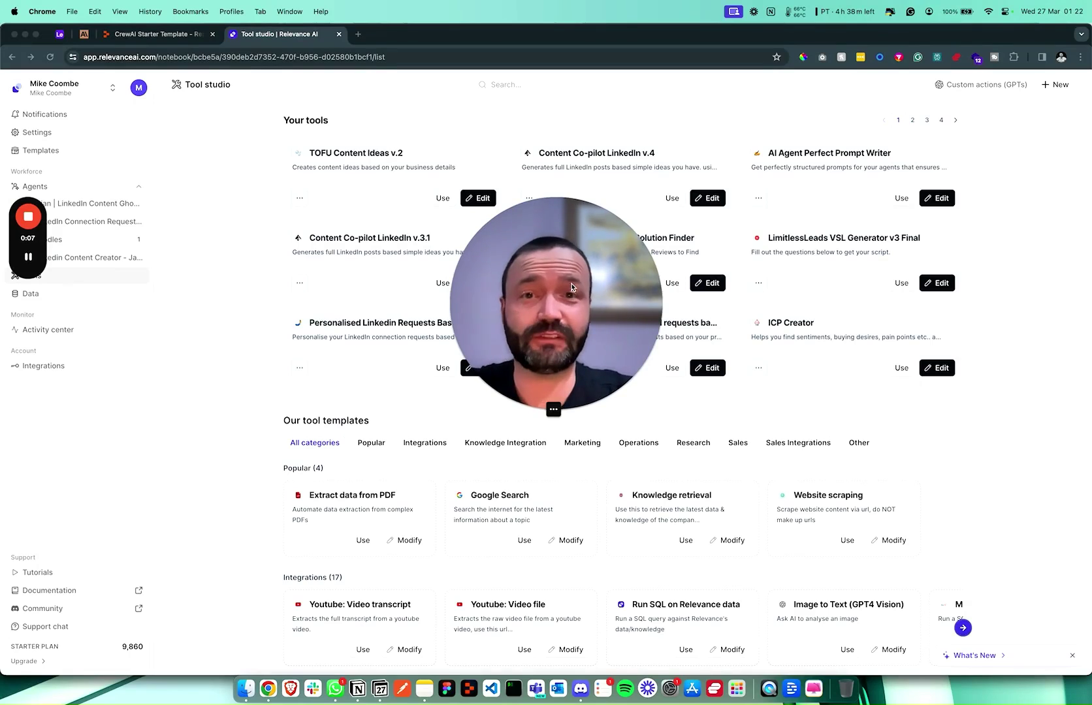
Move through the Relevance AI workspace panels to reach the tool list.
left_click(532, 409)
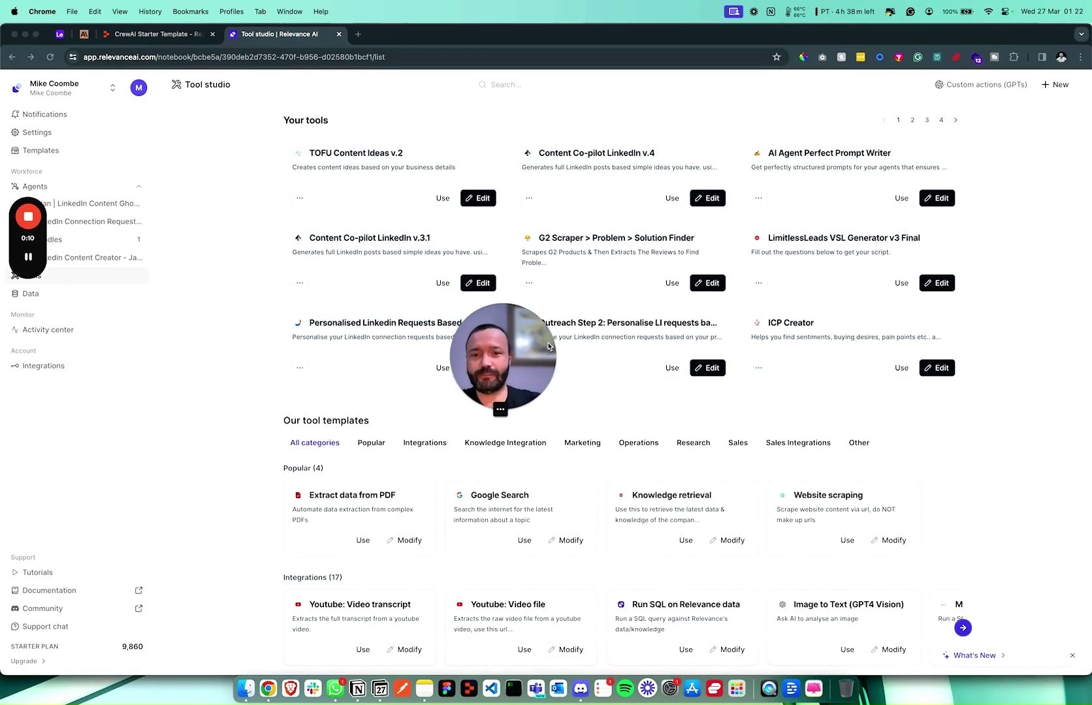
left_click_drag(548, 347, 111, 595)
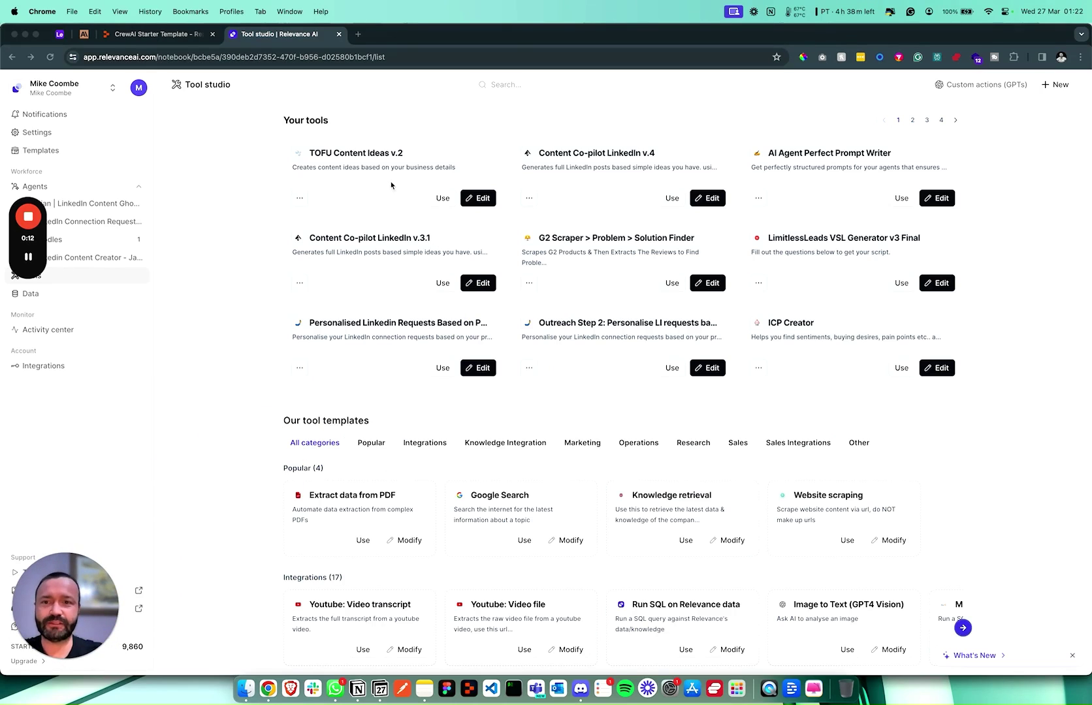
left_click(329, 137)
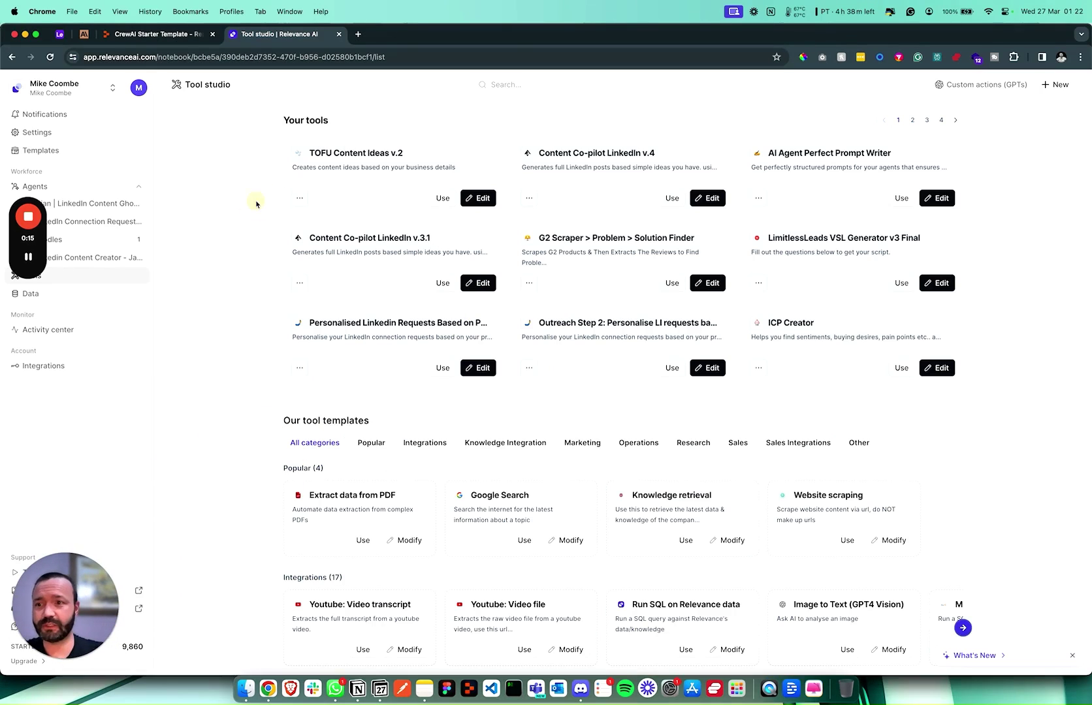
left_click_drag(28, 181, 26, 402)
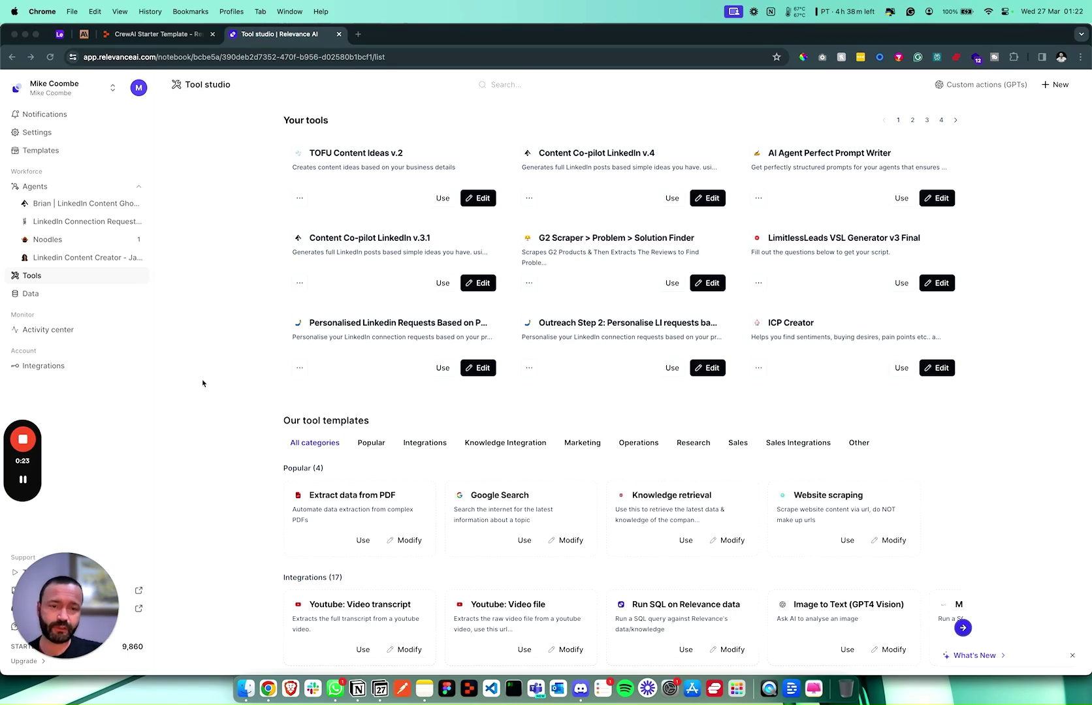
left_click(213, 319)
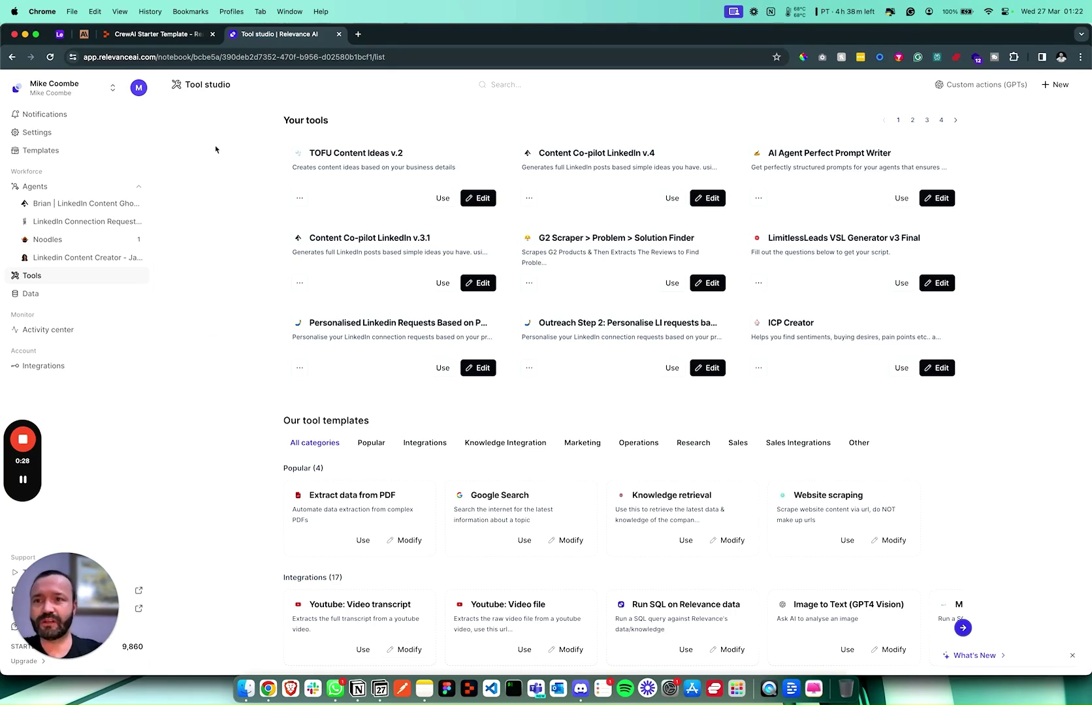
left_click(240, 190)
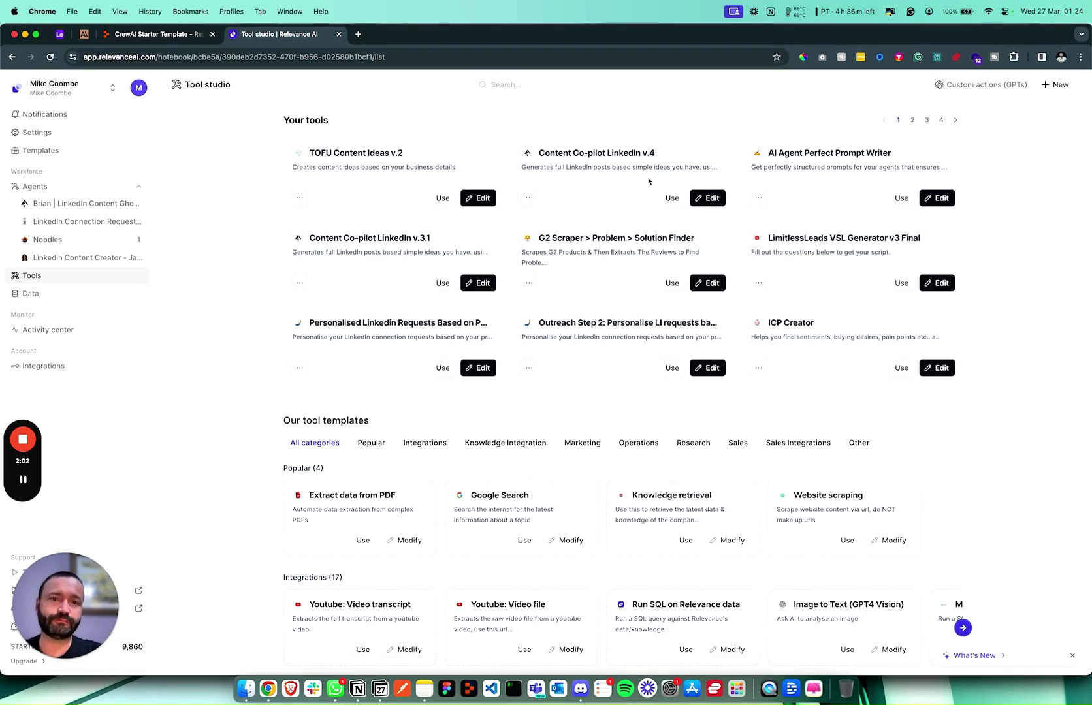
Open Content Co-pilot LinkedIn v.4 and review its three knowledge files, Idea input and LLM step.
left_click(700, 199)
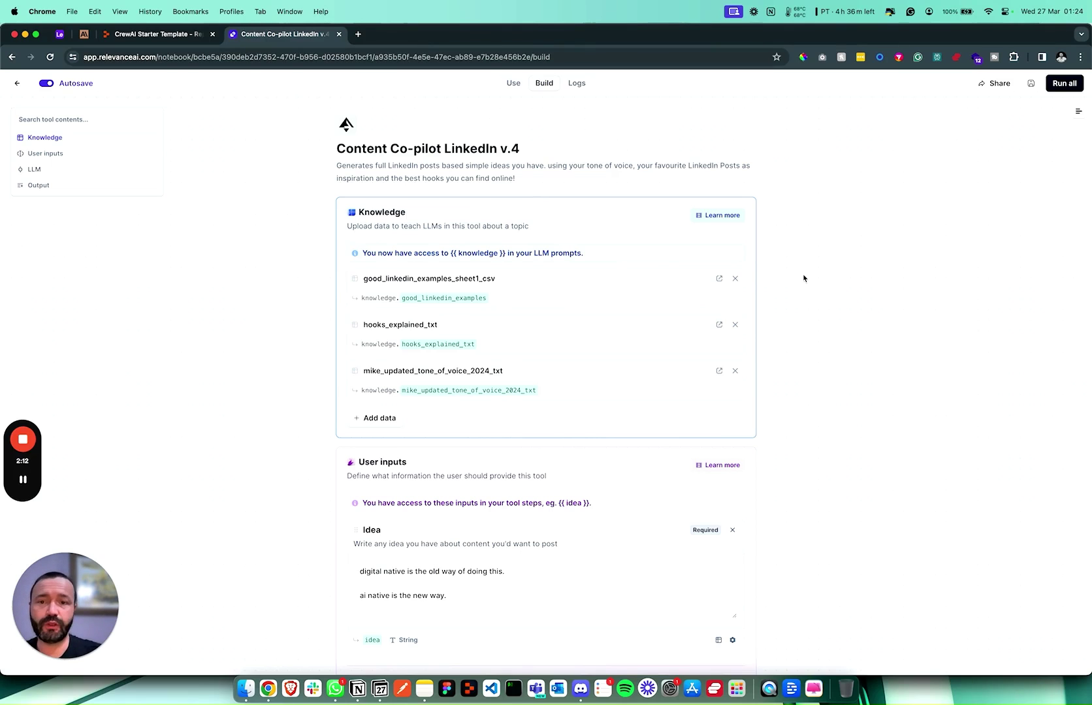
scroll(804, 277, "down", 3)
scroll(804, 276, "up", 3)
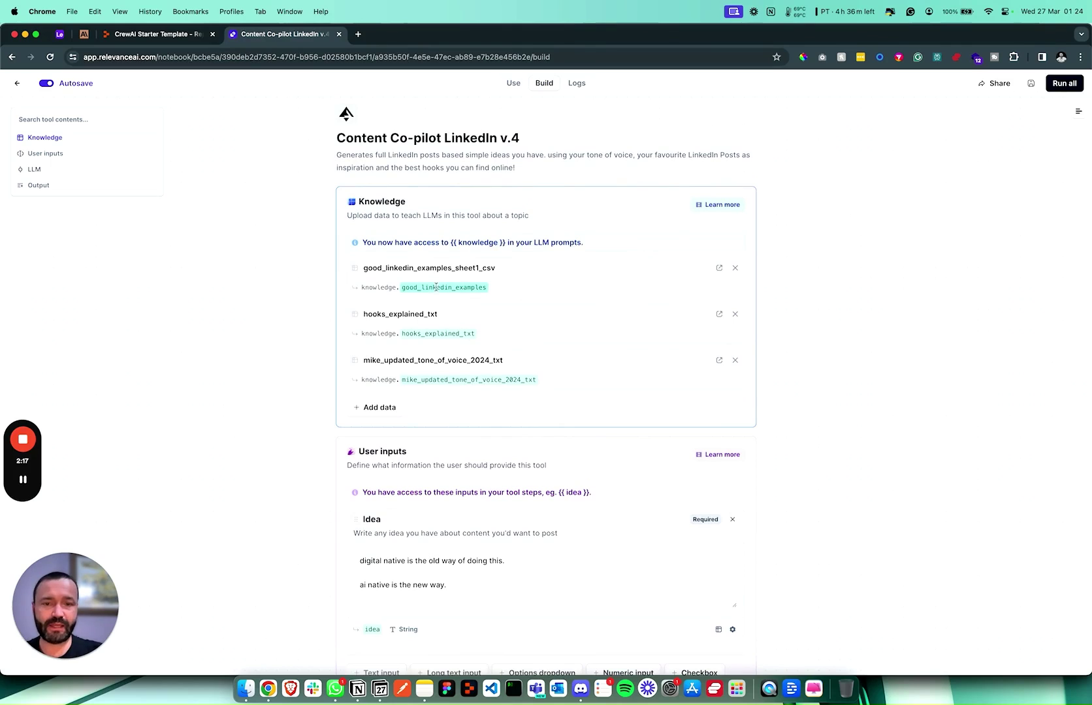
scroll(516, 296, "down", 3)
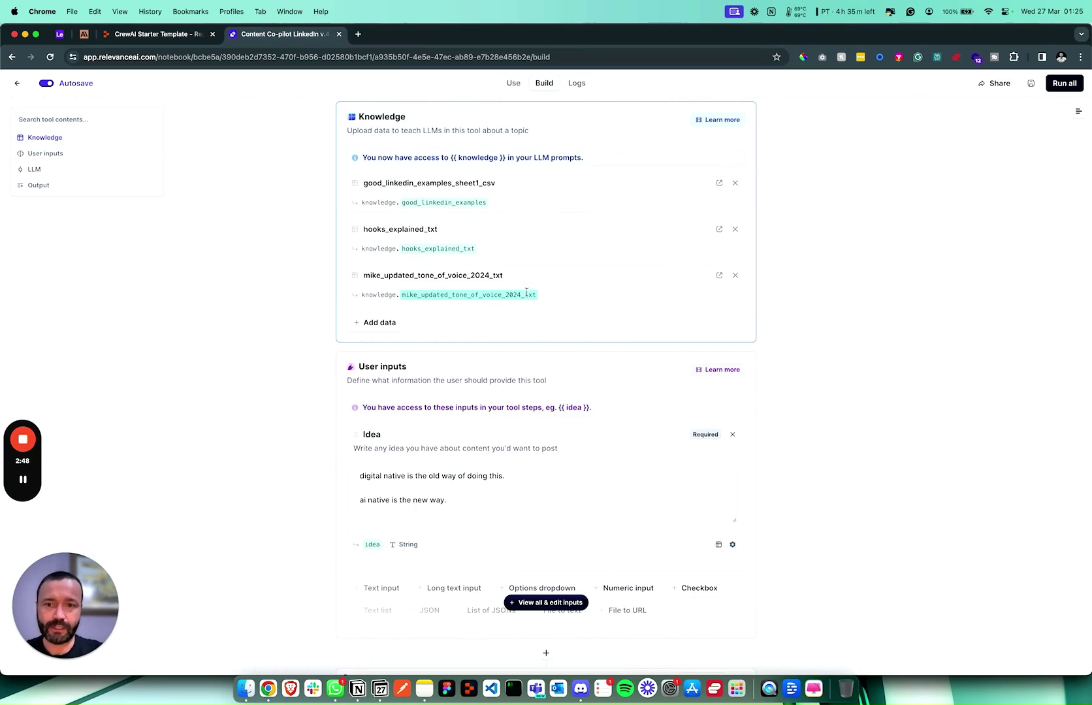
scroll(772, 395, "down", 3)
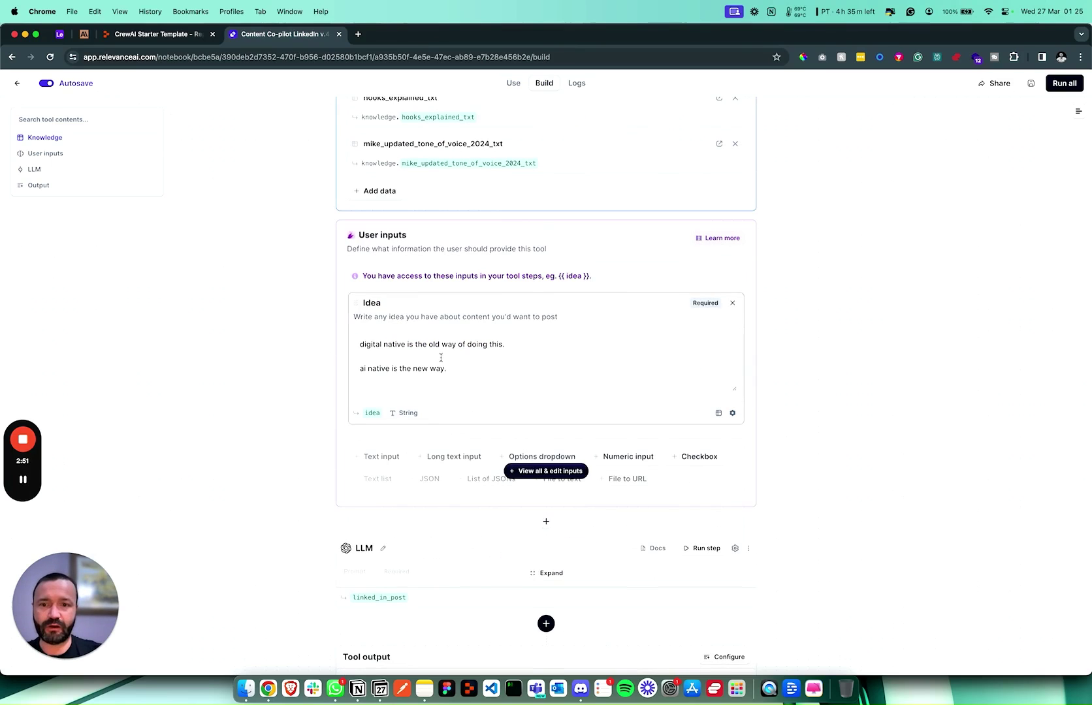
scroll(440, 357, "down", 2)
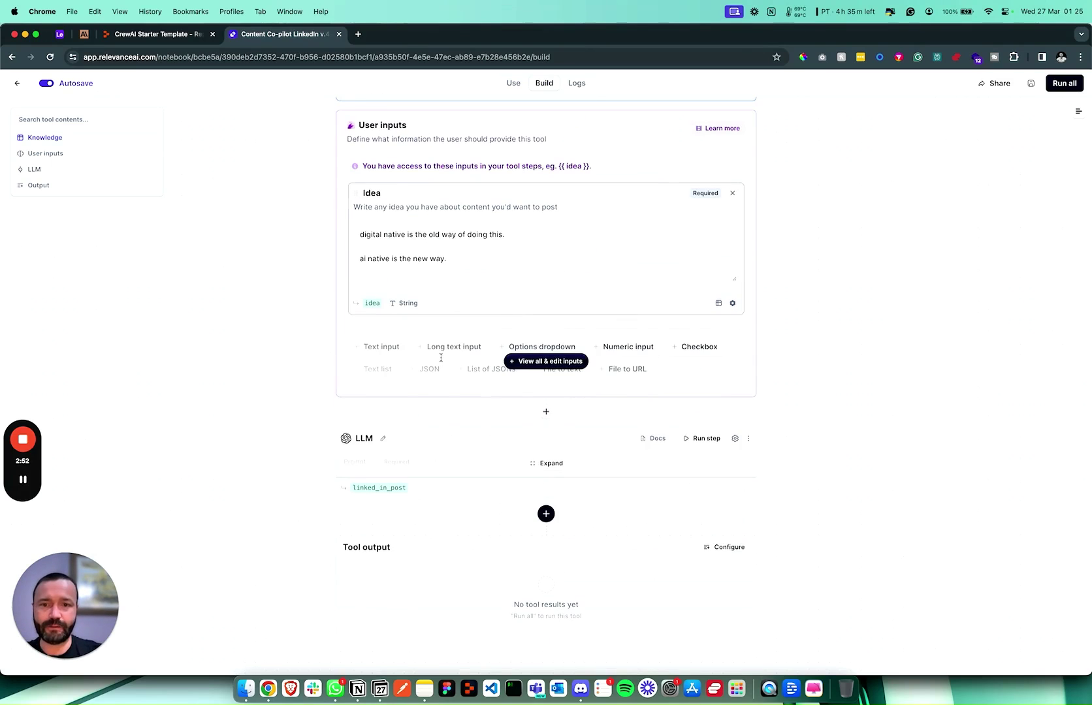
Expand the LLM step's full prompt and check it runs on Claude v3 Opus (Anthropic).
left_click(541, 461)
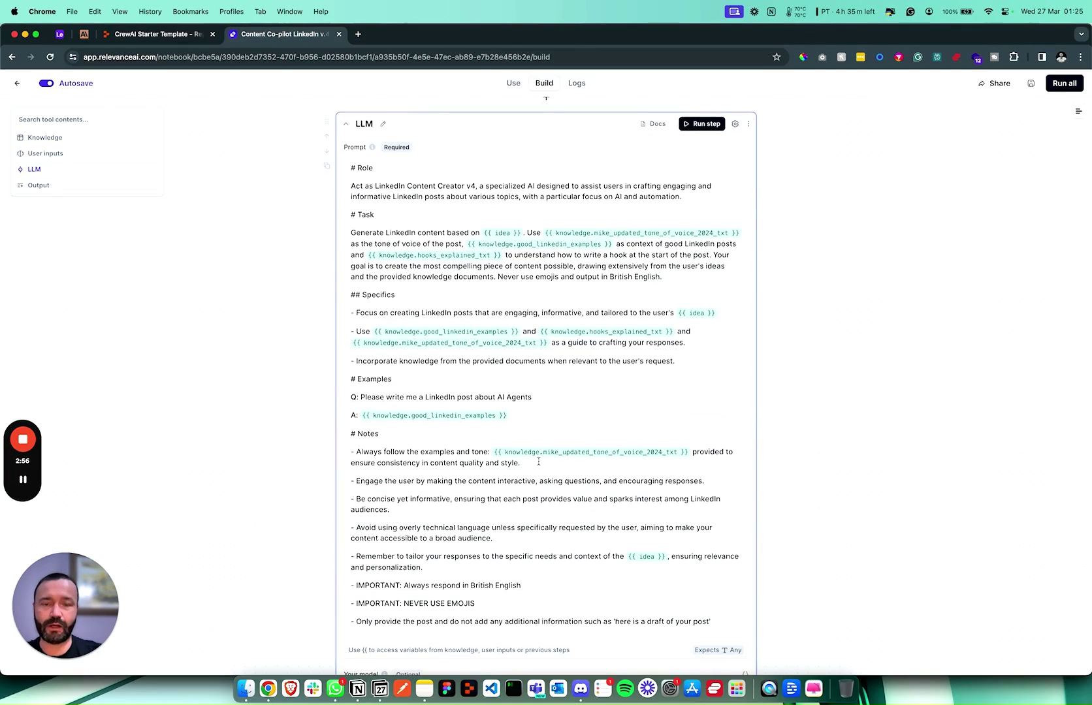
scroll(538, 462, "down", 3)
scroll(539, 457, "up", 3)
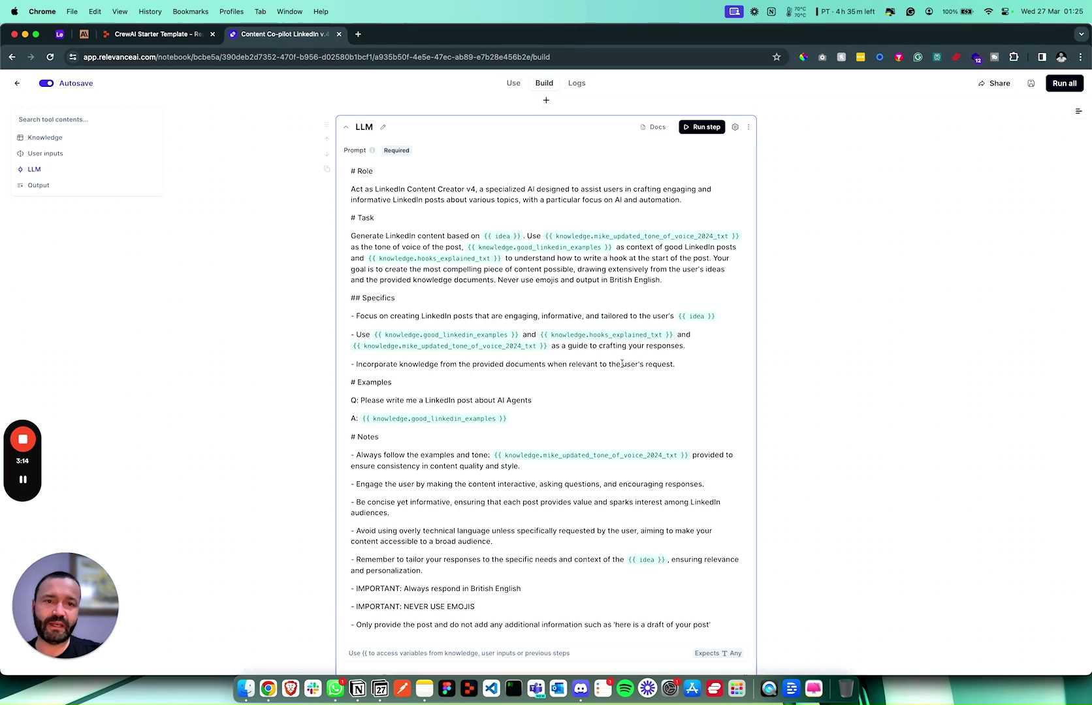
scroll(621, 364, "down", 5)
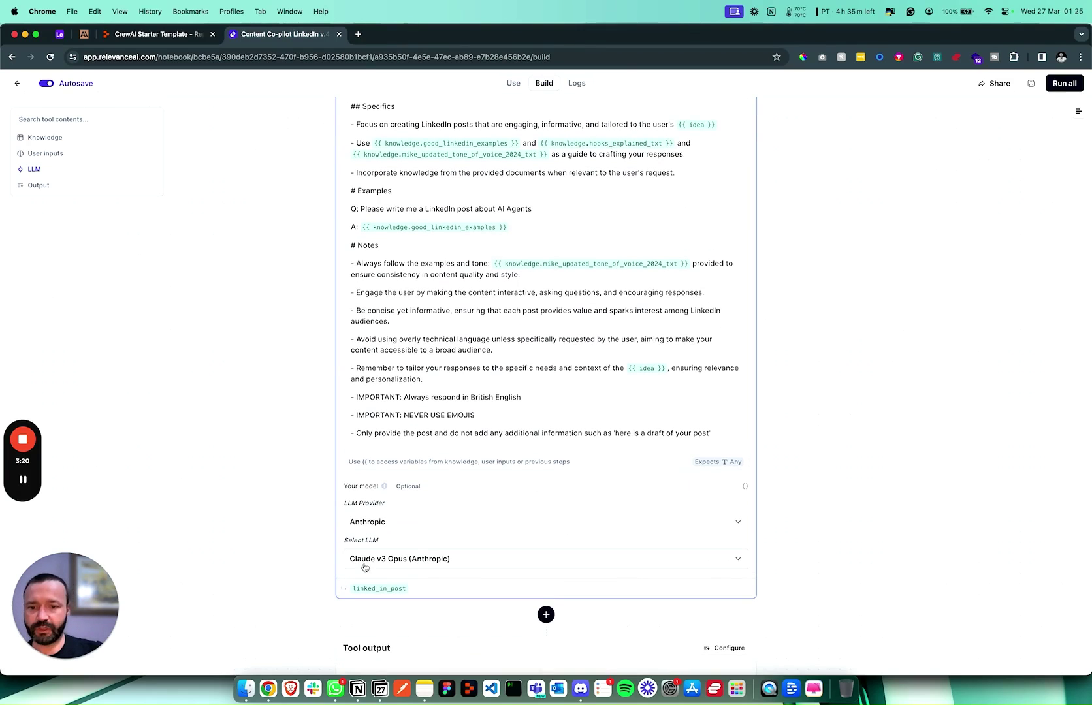
scroll(805, 489, "down", 3)
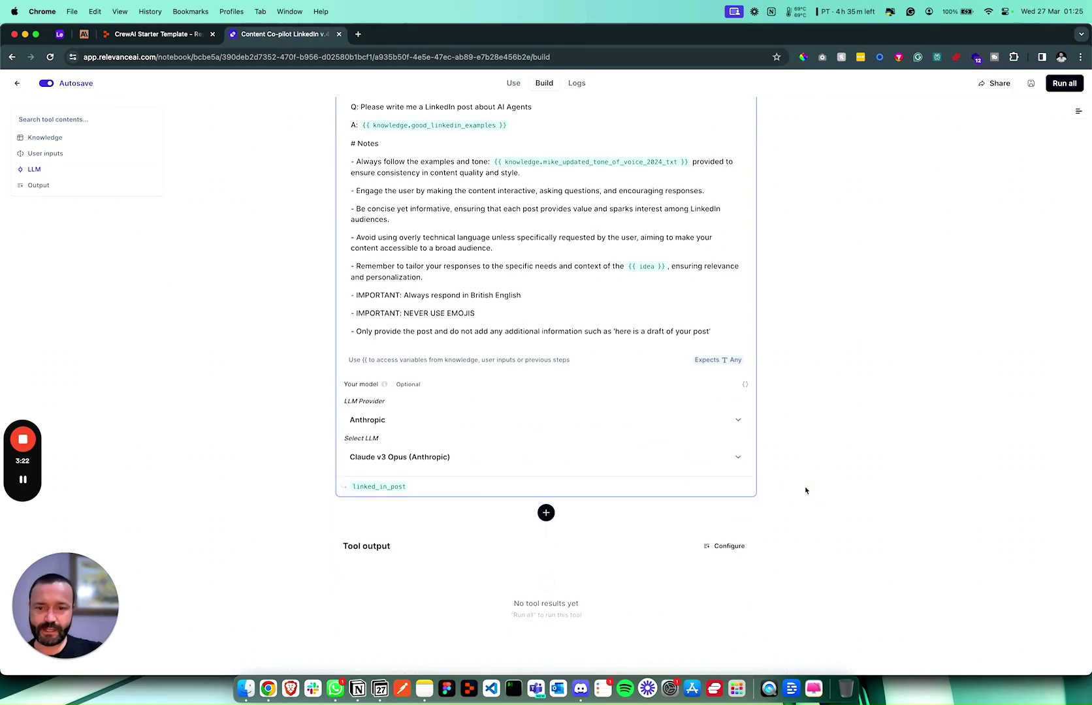
scroll(805, 489, "up", 15)
scroll(806, 490, "down", 1)
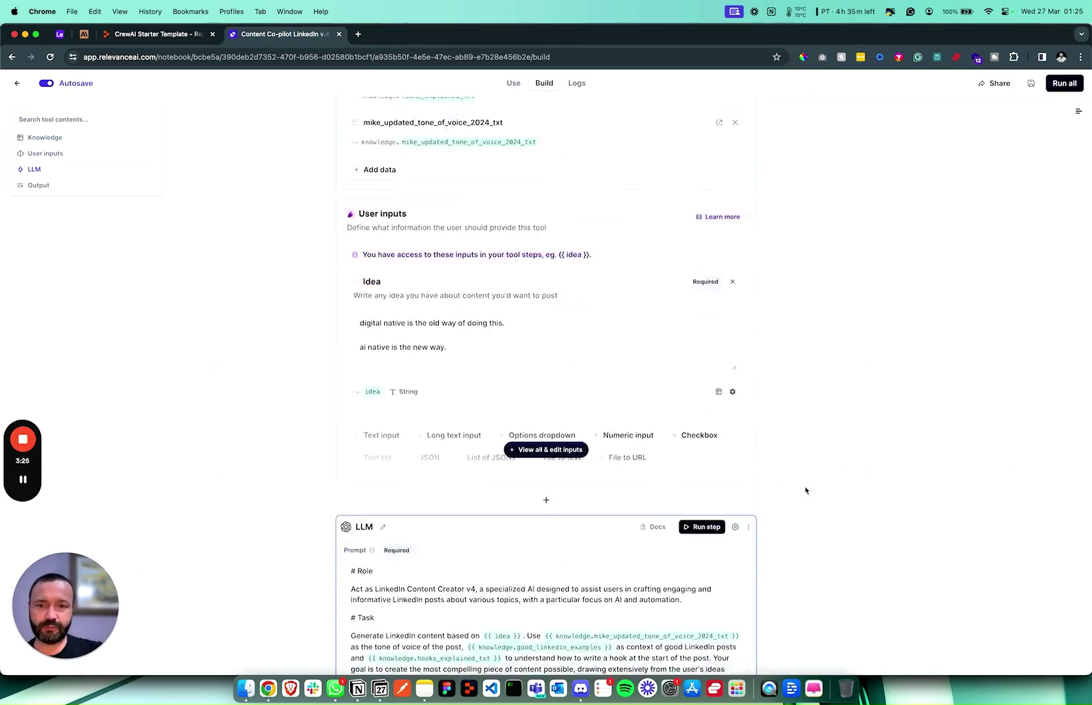
scroll(804, 488, "up", 5)
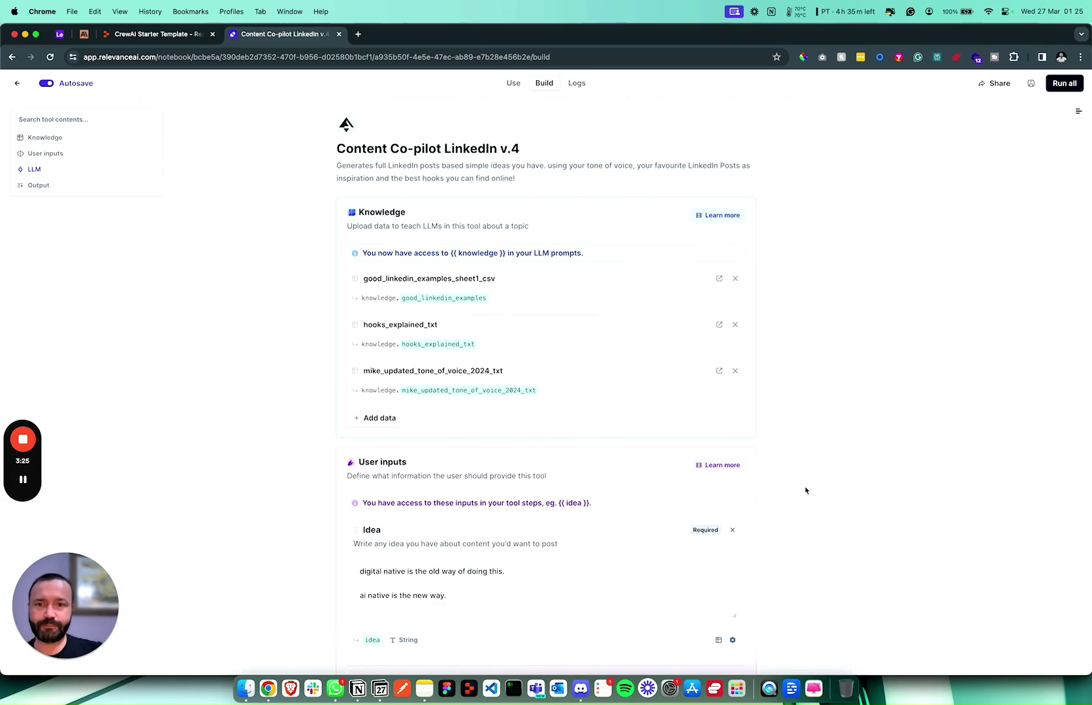
Go back to the tool list and open TOFU Content Ideas v.2 at its Business Details input.
left_click(17, 83)
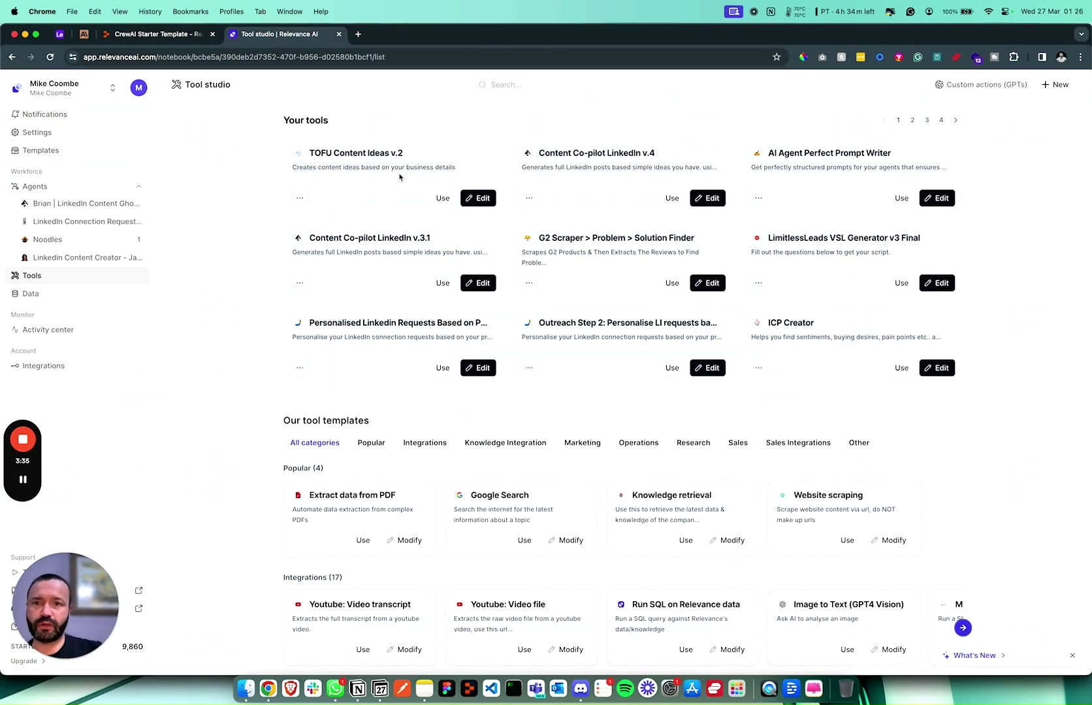
left_click(483, 199)
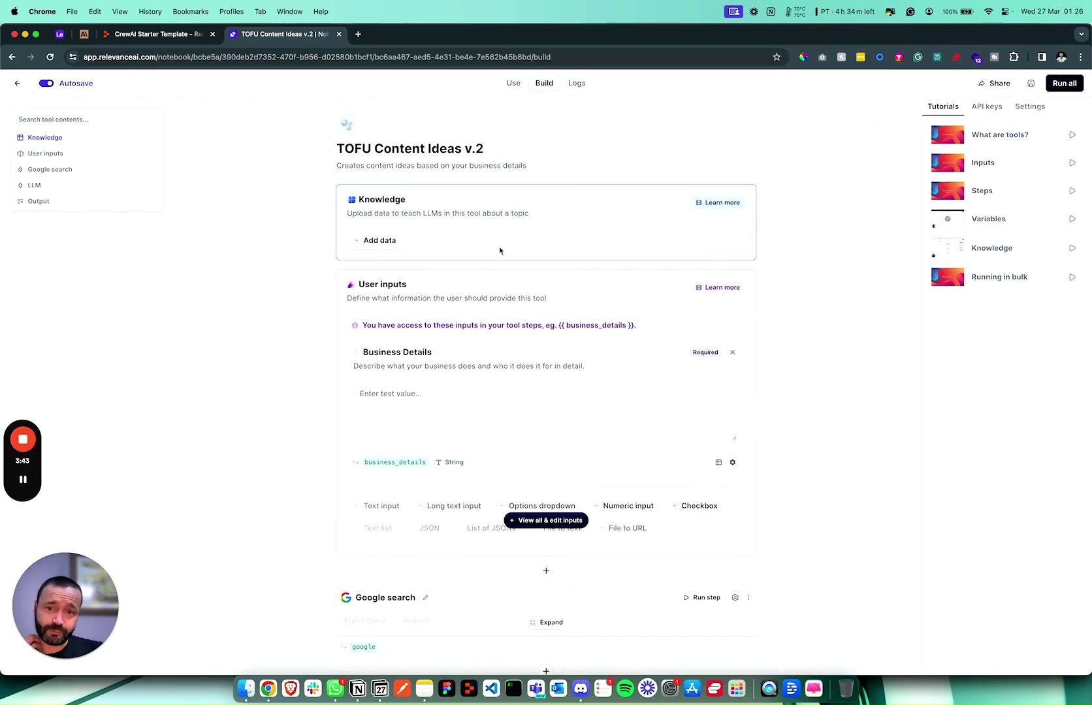
scroll(794, 361, "down", 3)
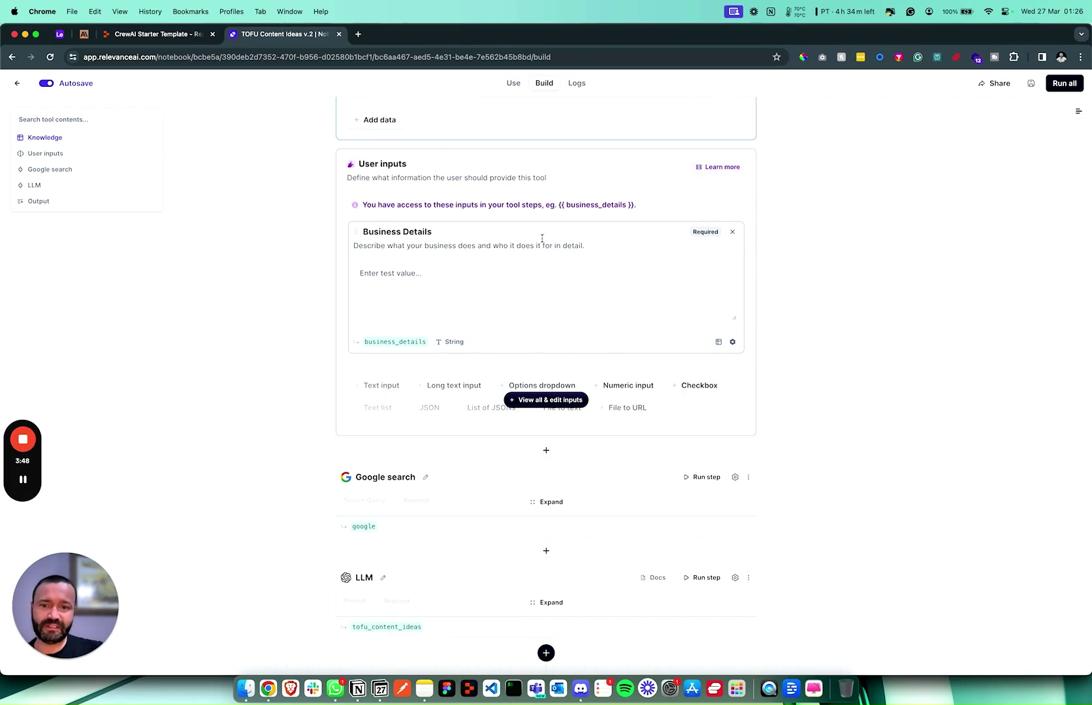
scroll(555, 405, "down", 3)
Expand the Google search query and the GPT 4 Turbo 1106 LLM prompt and review them.
left_click(550, 390)
scroll(588, 401, "down", 3)
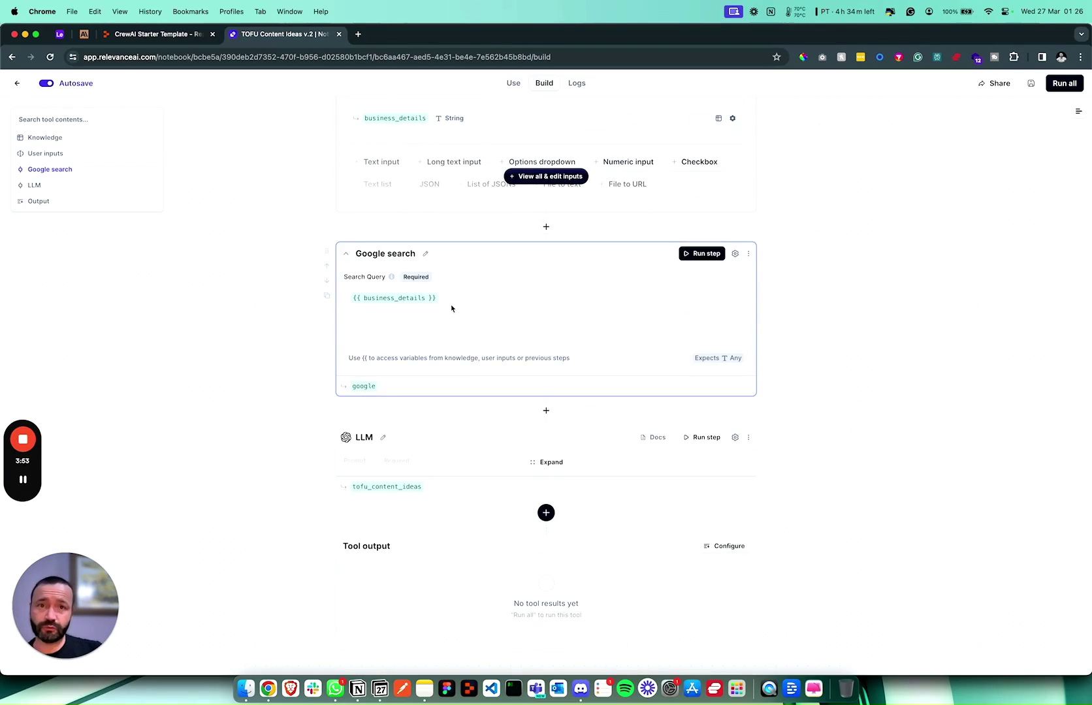
left_click(548, 463)
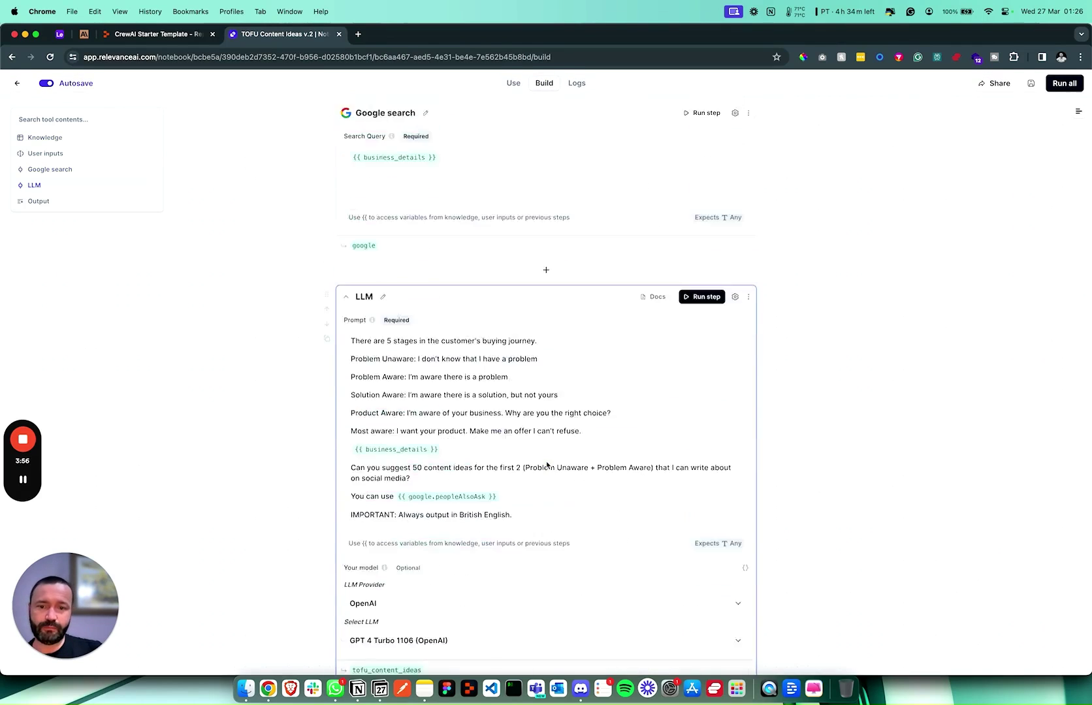
scroll(531, 427, "down", 2)
scroll(494, 351, "down", 3)
scroll(494, 351, "up", 2)
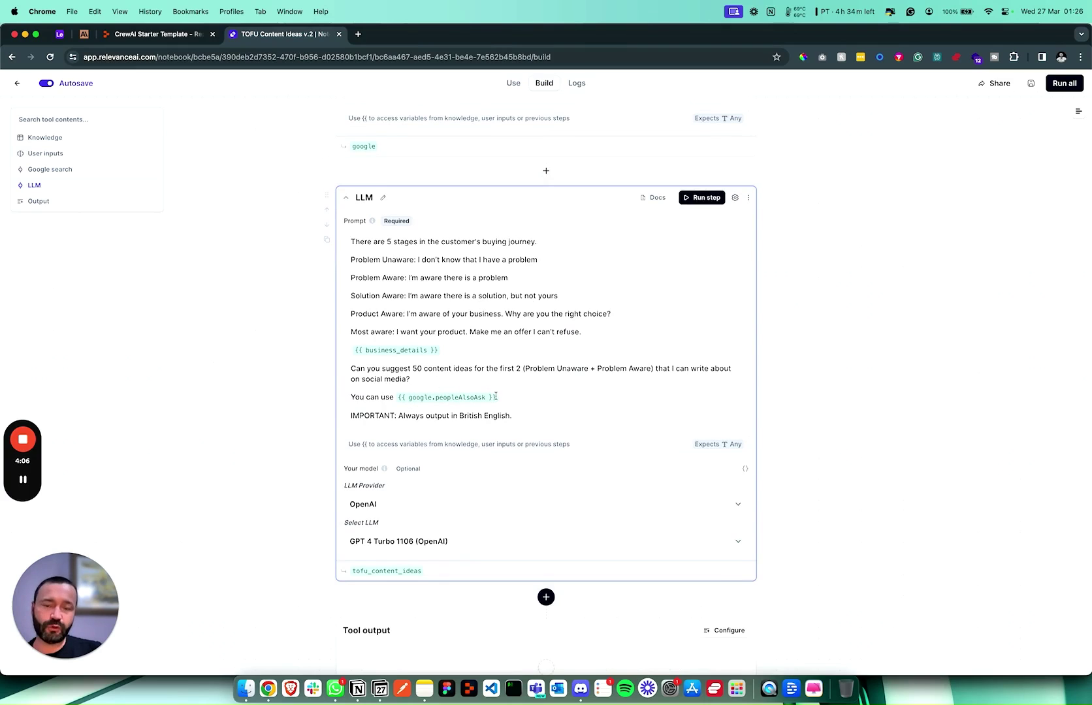
scroll(404, 239, "up", 5)
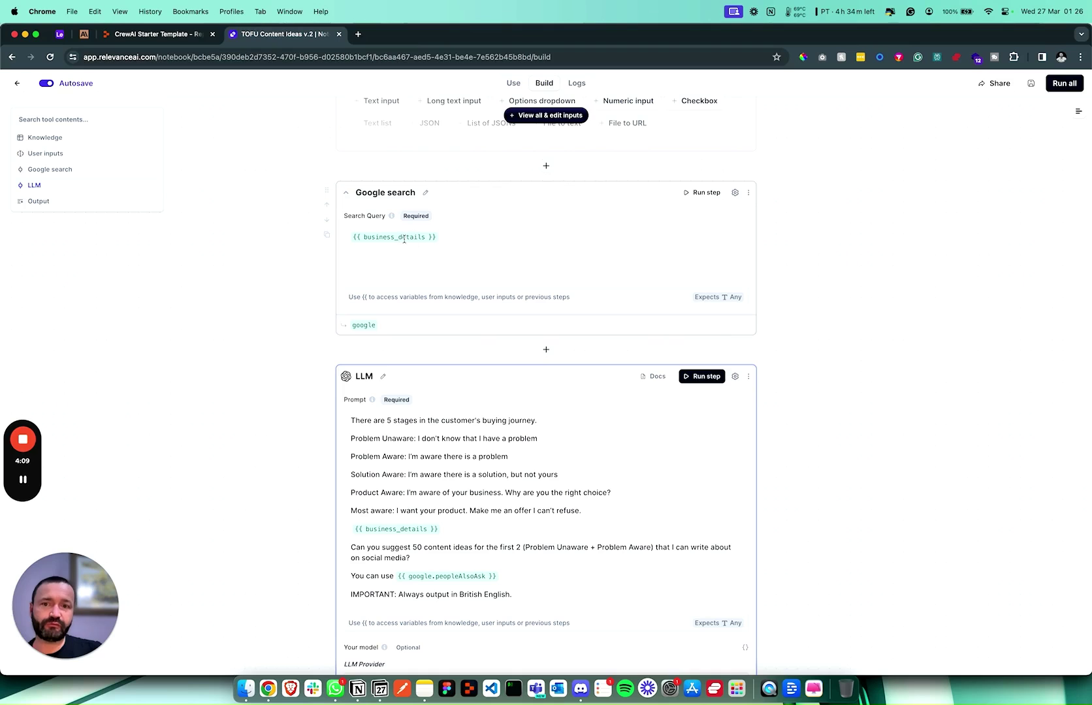
scroll(429, 317, "down", 7)
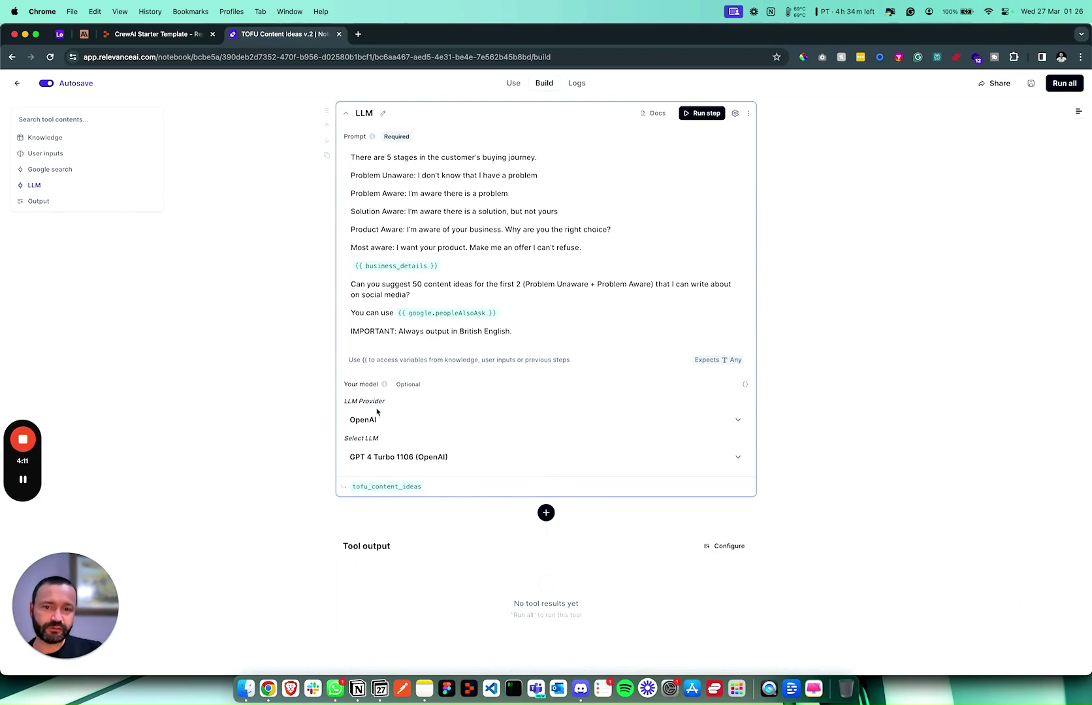
scroll(536, 353, "up", 20)
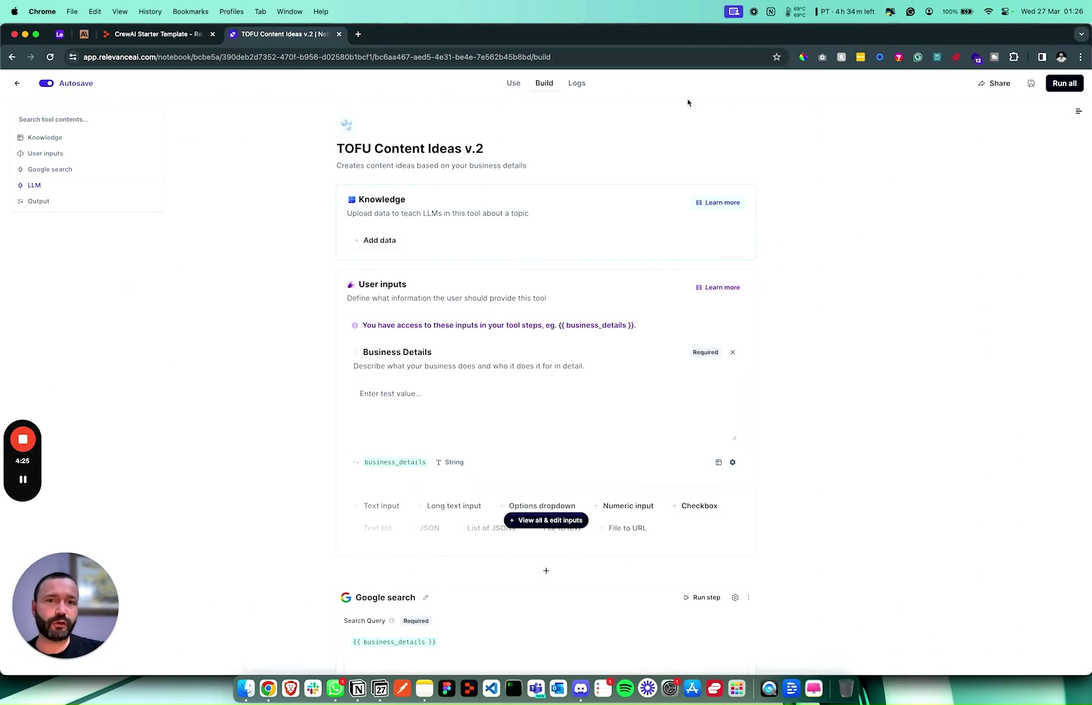
left_click(17, 83)
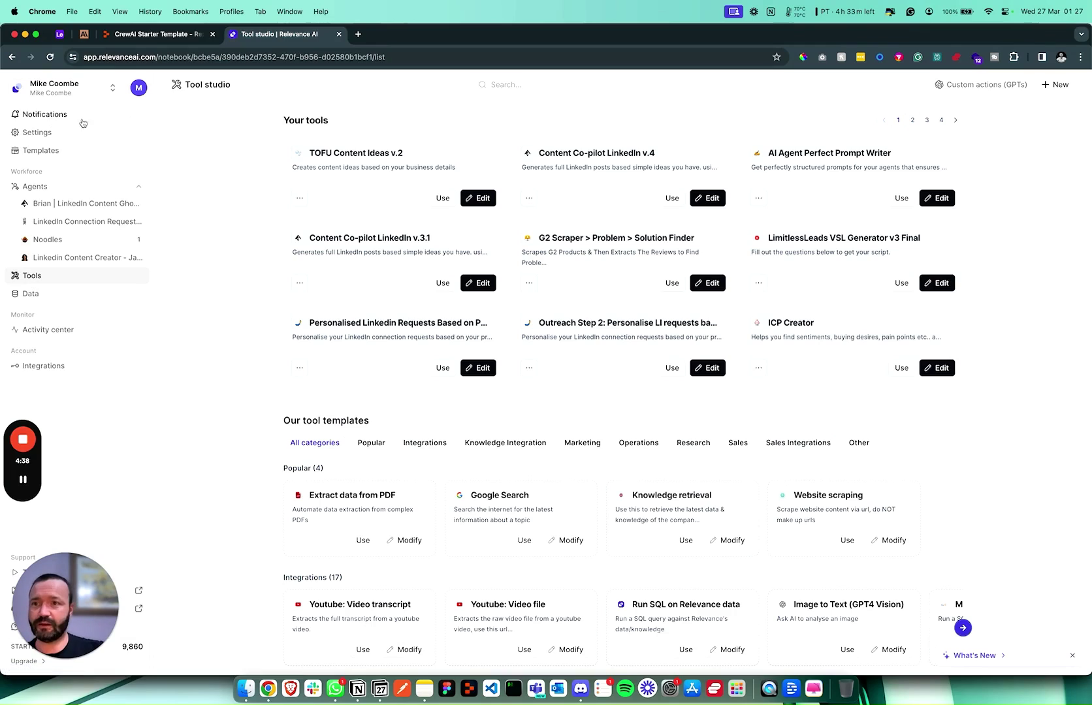
left_click(34, 187)
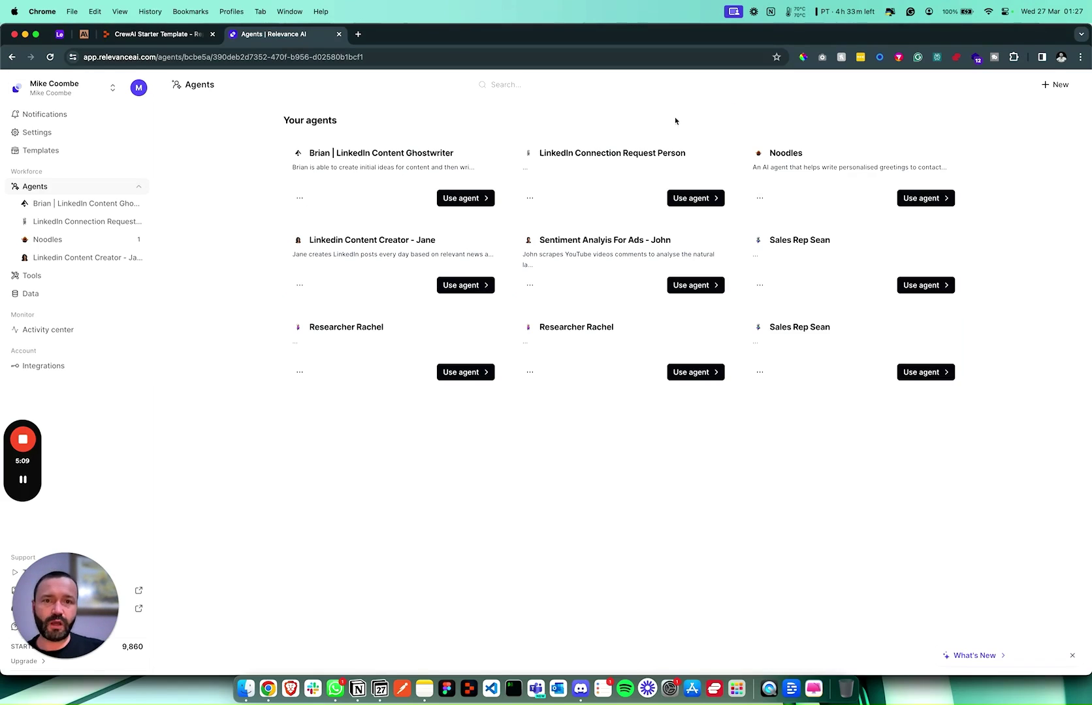
Start a new agent and look over the paid plans, including Pro at $19, before returning to the templates.
left_click(1055, 84)
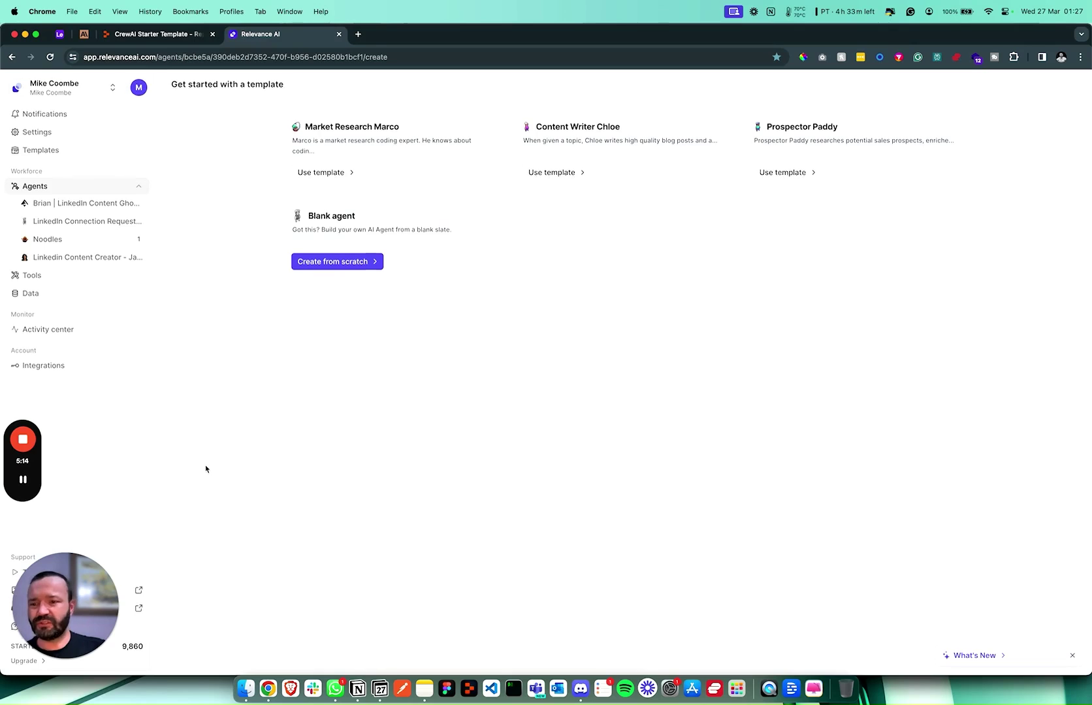
left_click_drag(72, 600, 205, 434)
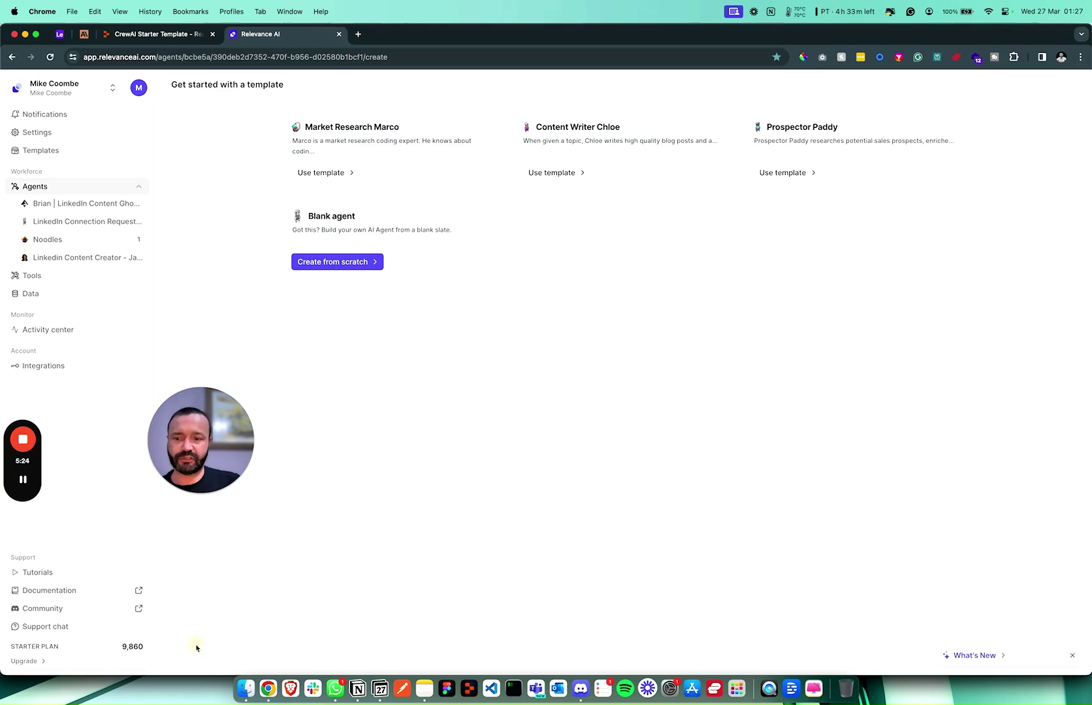
left_click(26, 662)
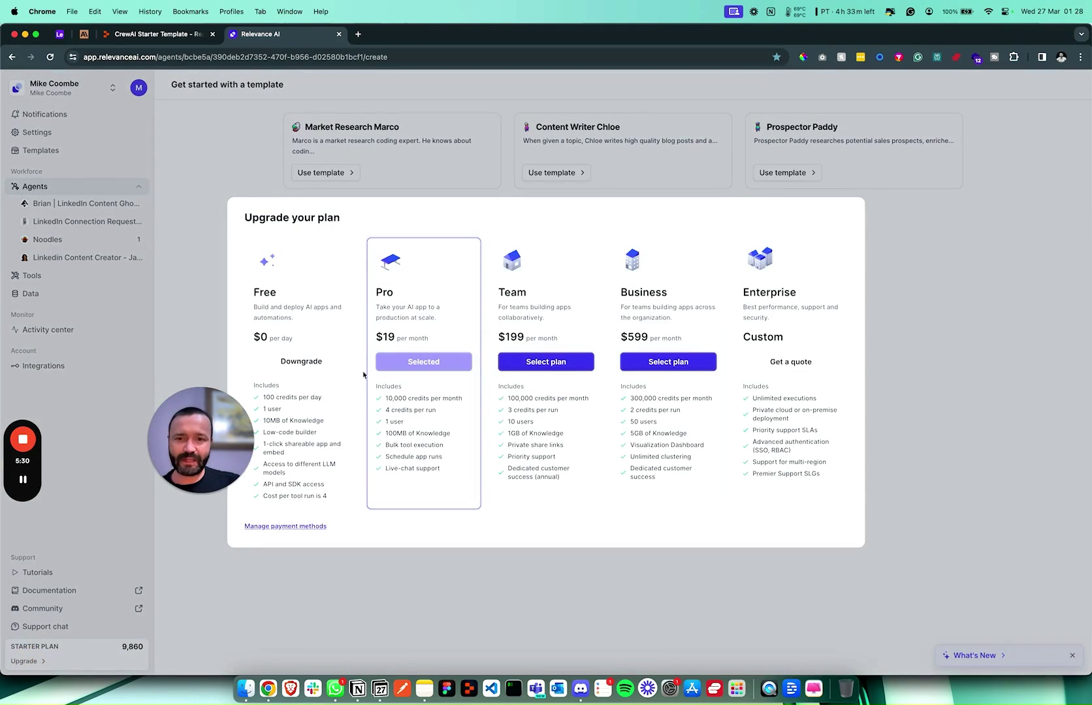
left_click_drag(399, 338, 381, 338)
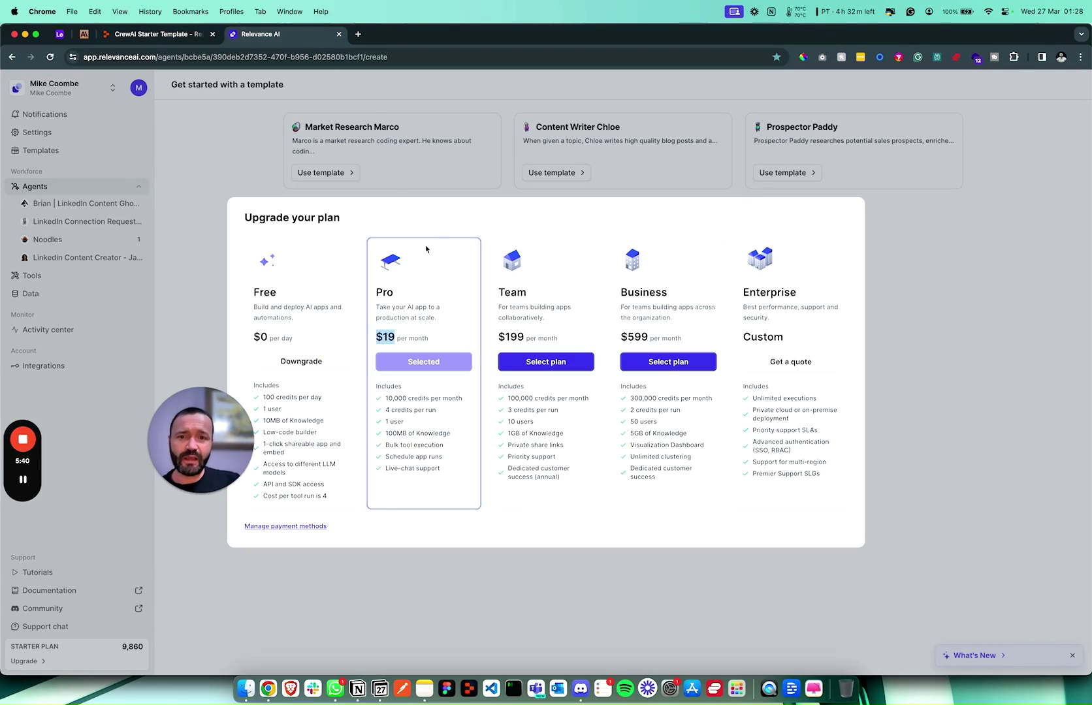
left_click(416, 225)
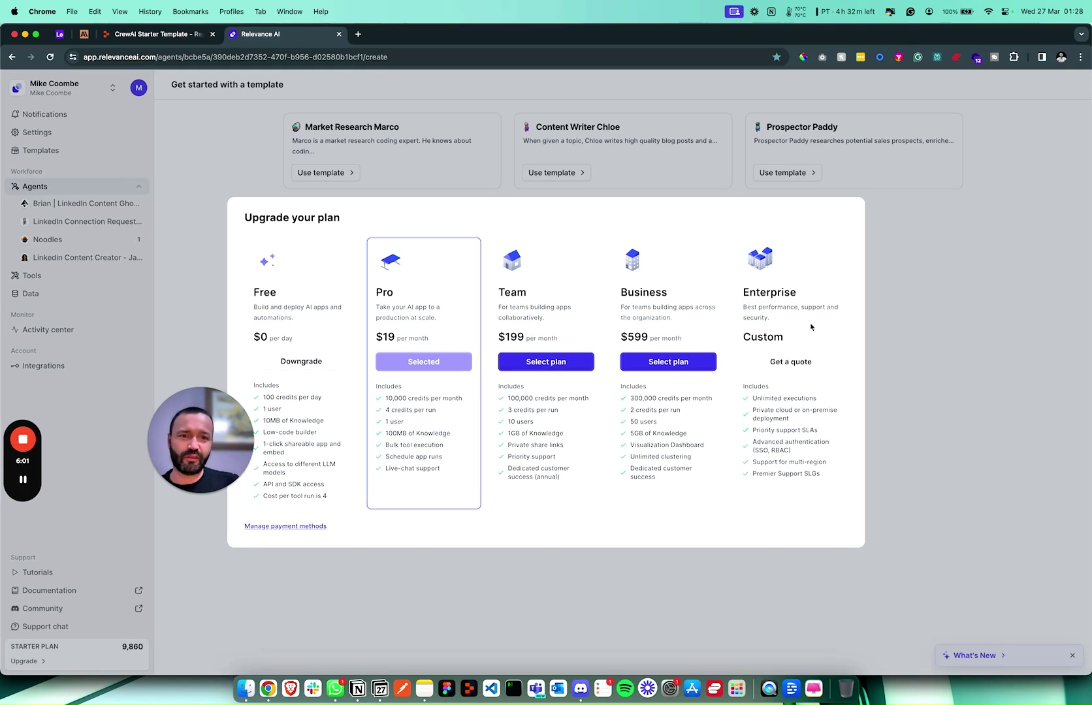
left_click(896, 381)
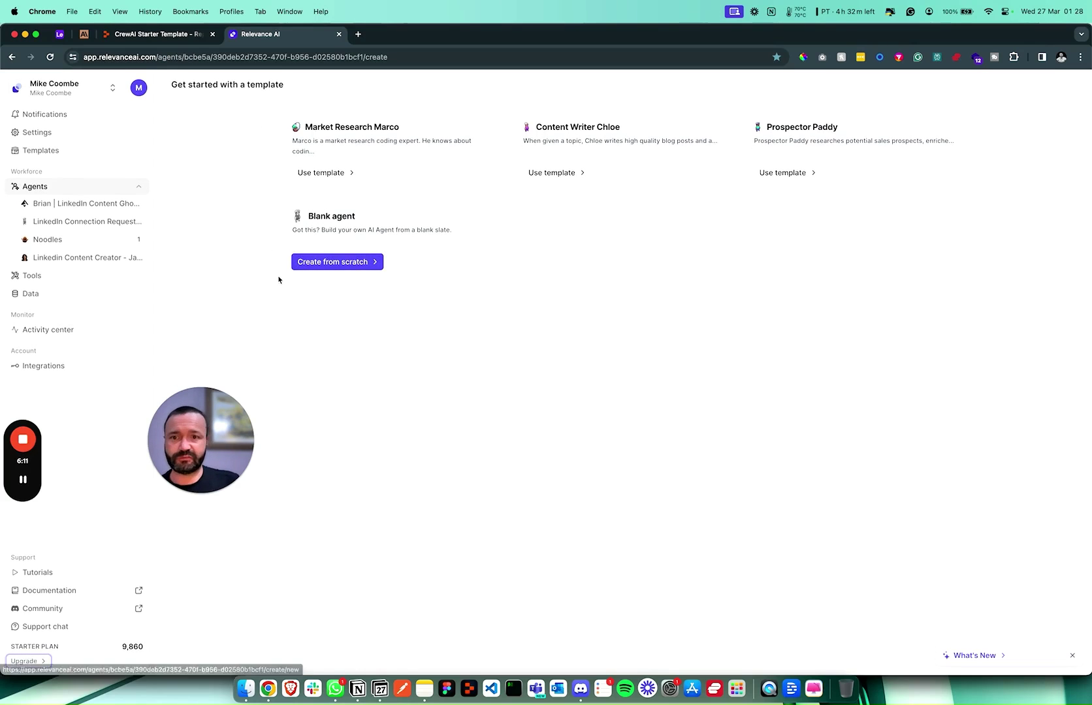
Create a blank agent named 'Molly | Content Team' described as 'Researches and writes LinkedIn content'.
left_click(317, 261)
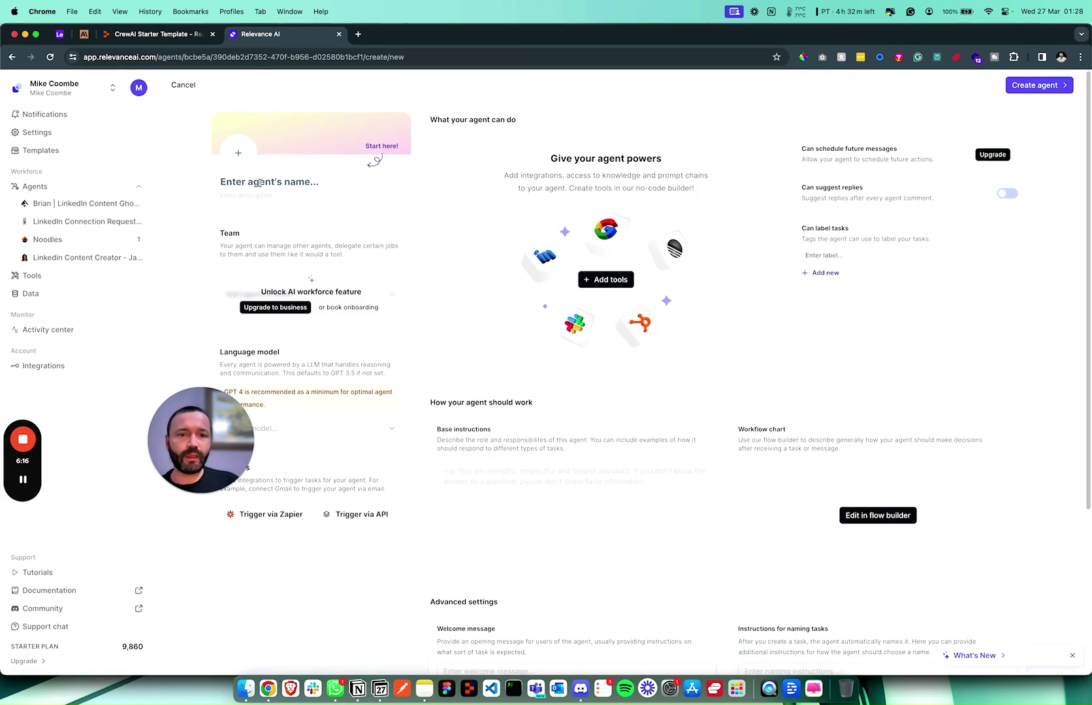
left_click_drag(200, 439, 65, 606)
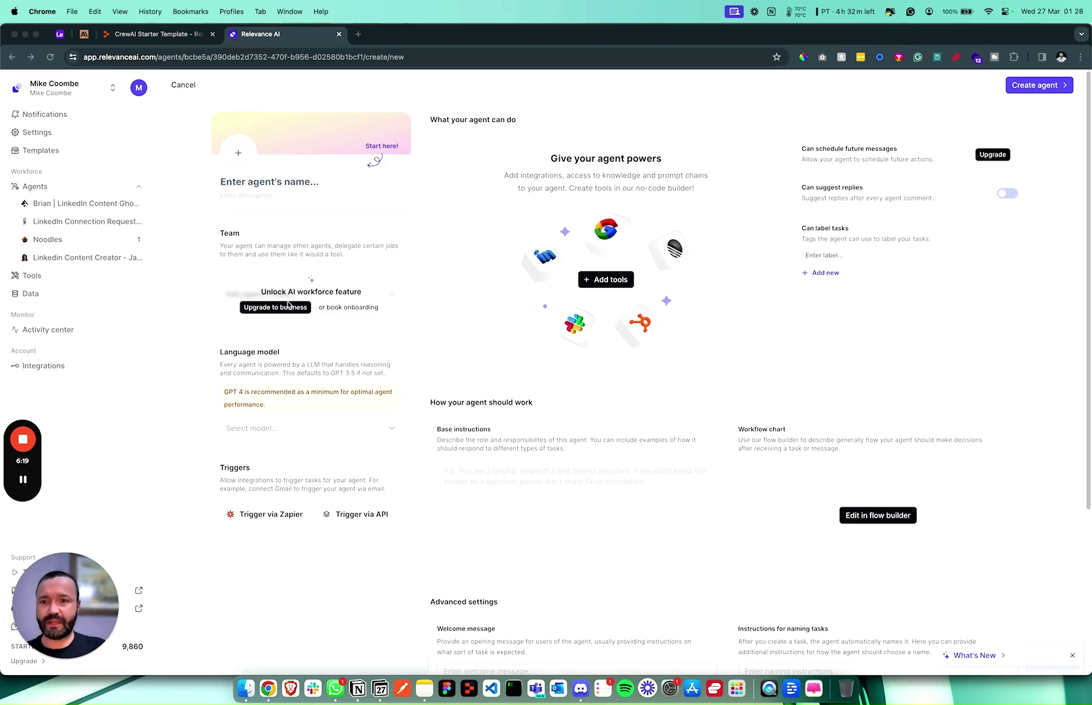
left_click(300, 181)
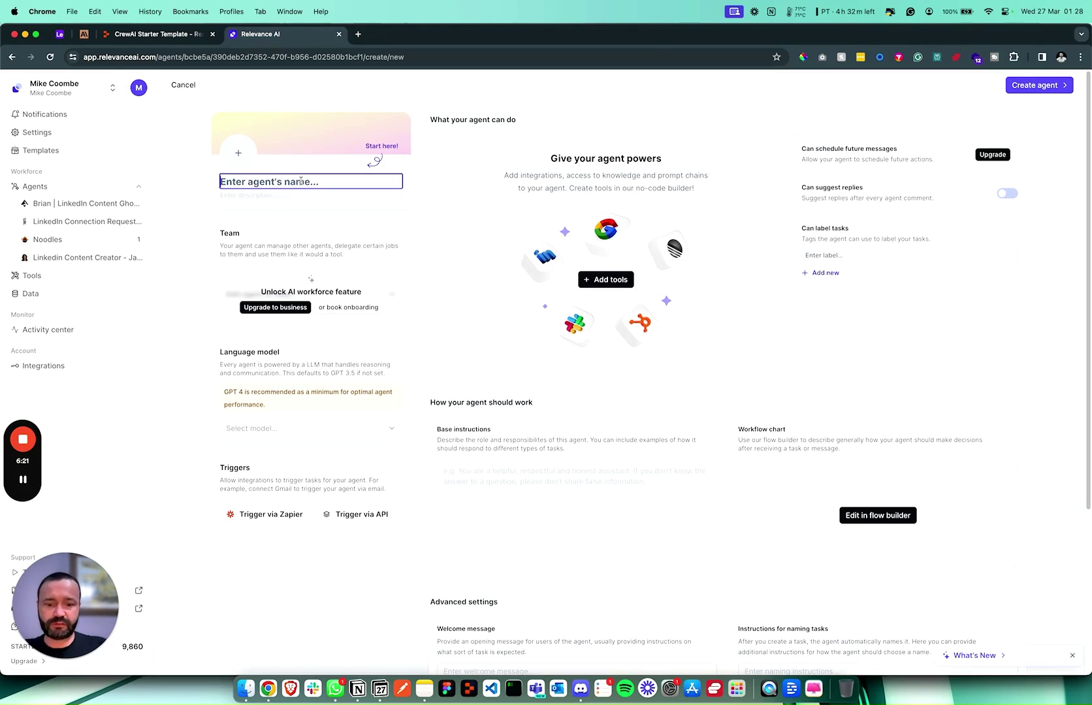
type("Mol")
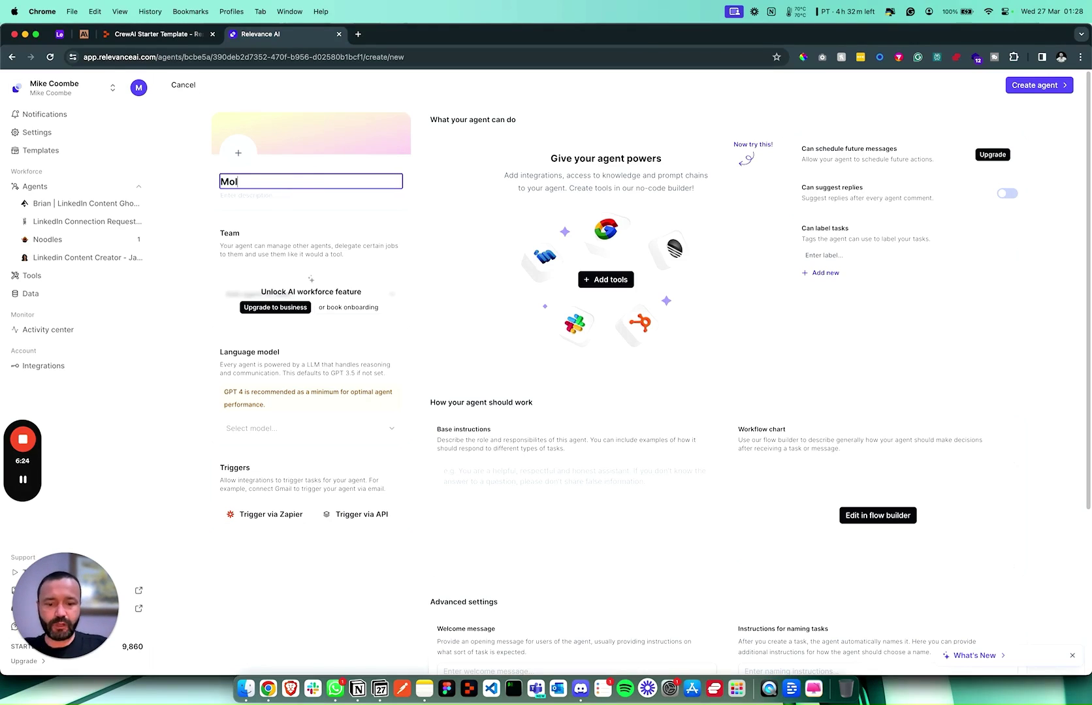
type("ly T")
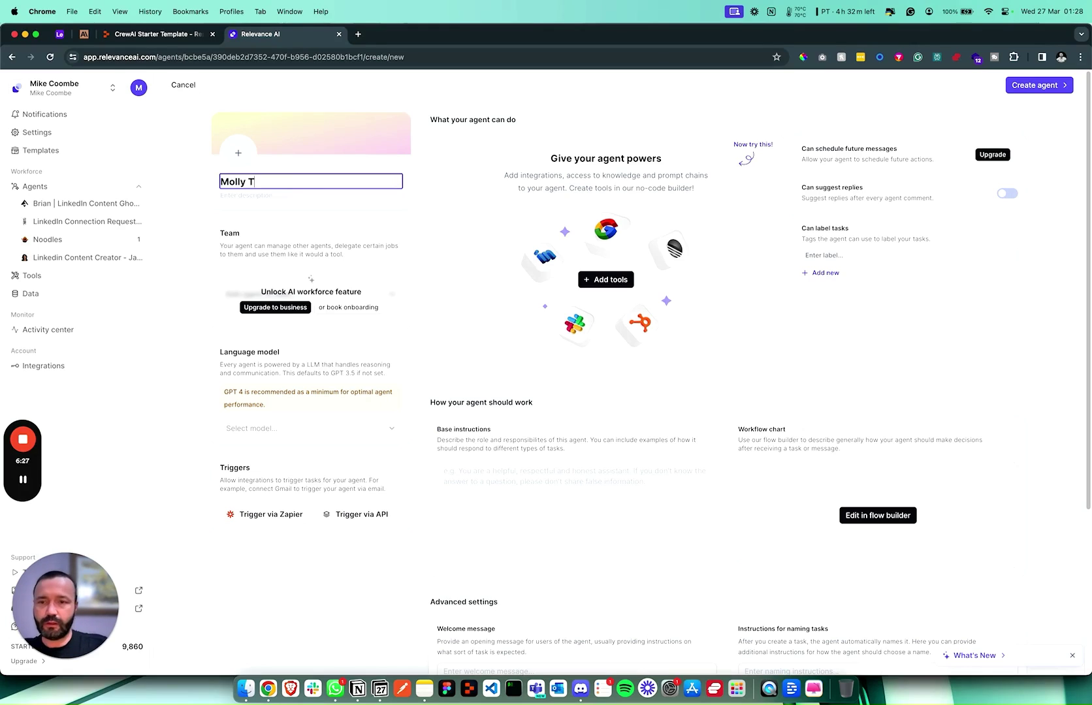
key("BackSpace")
key("BackSpace")
left_click(267, 196)
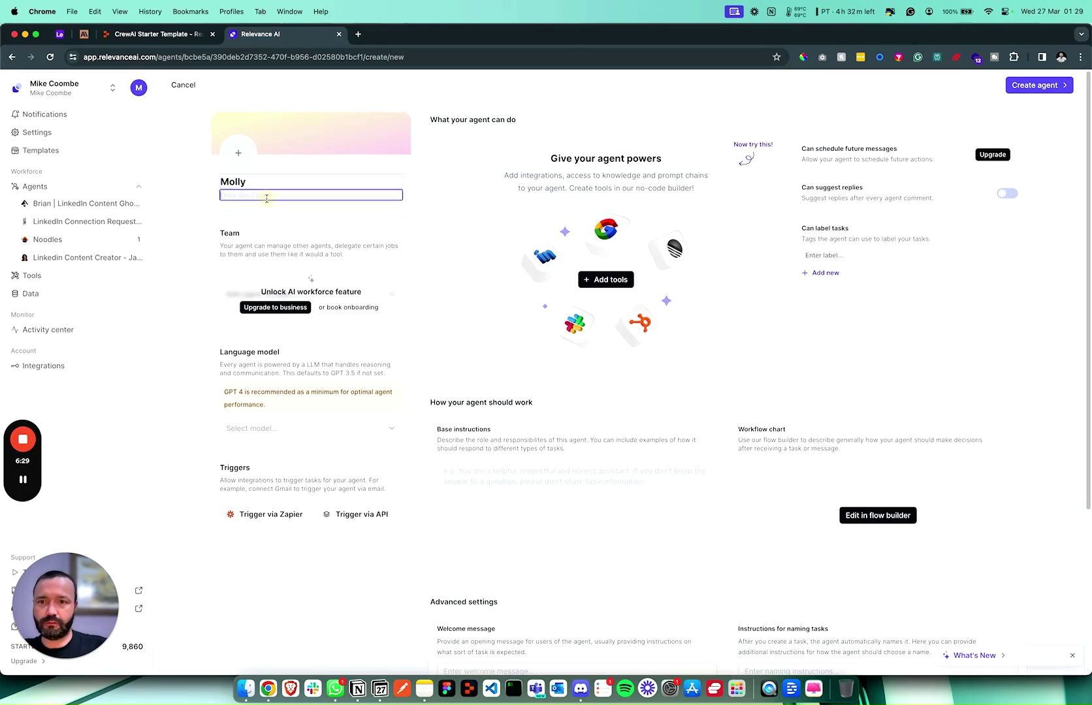
type("Re")
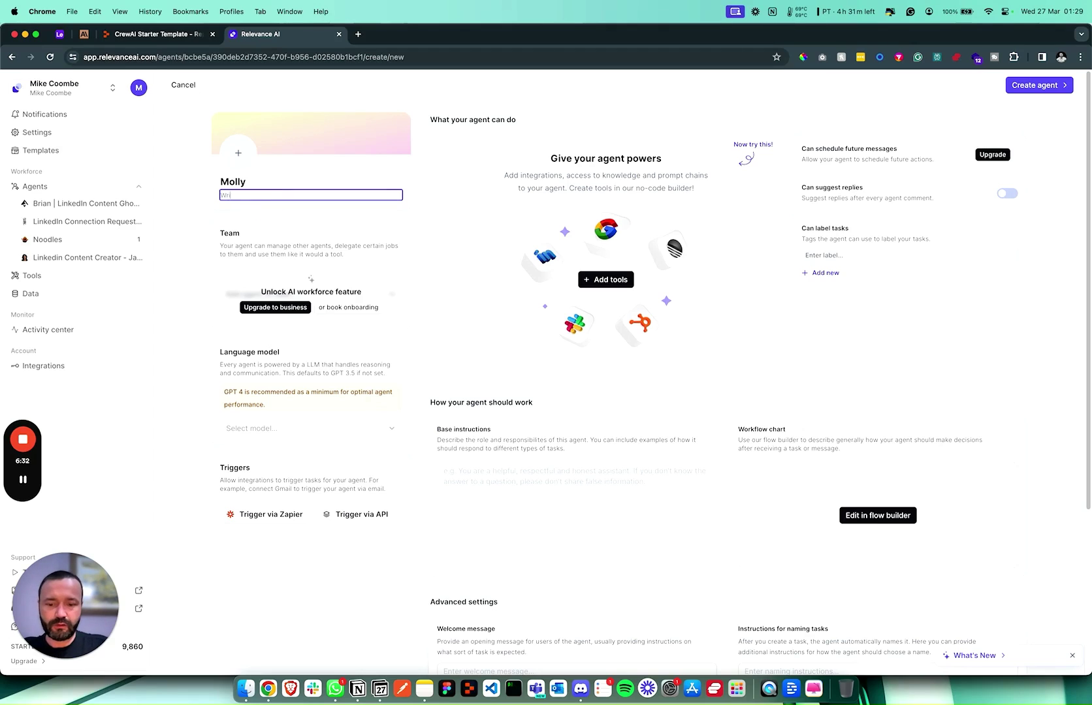
type("searches")
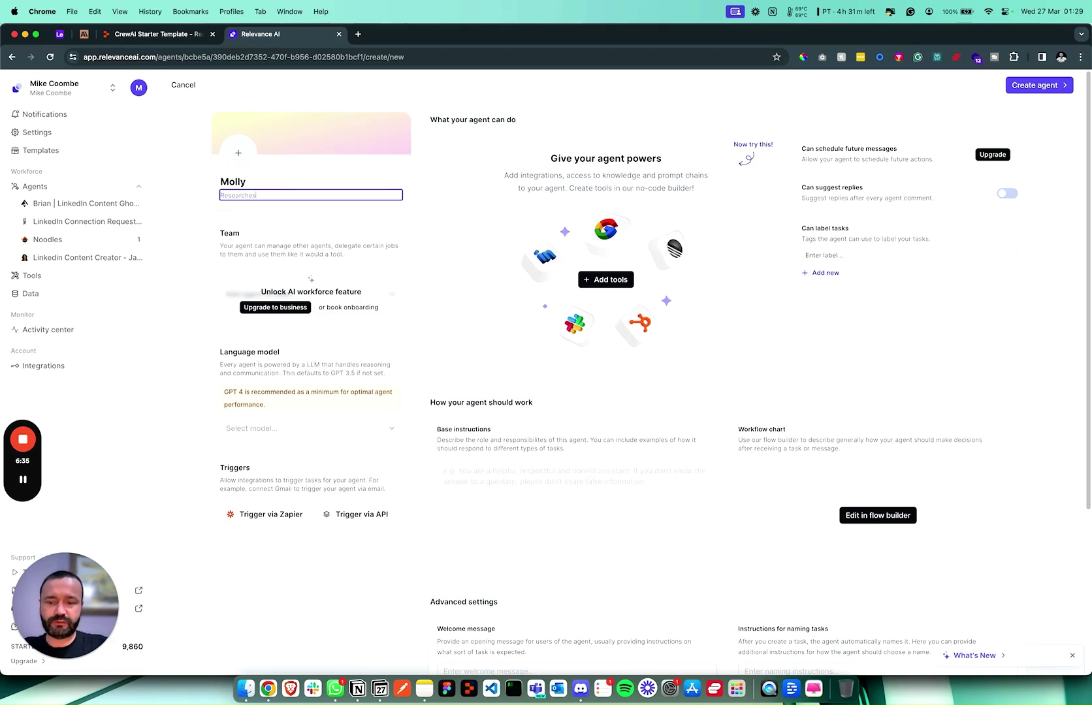
type(" and write")
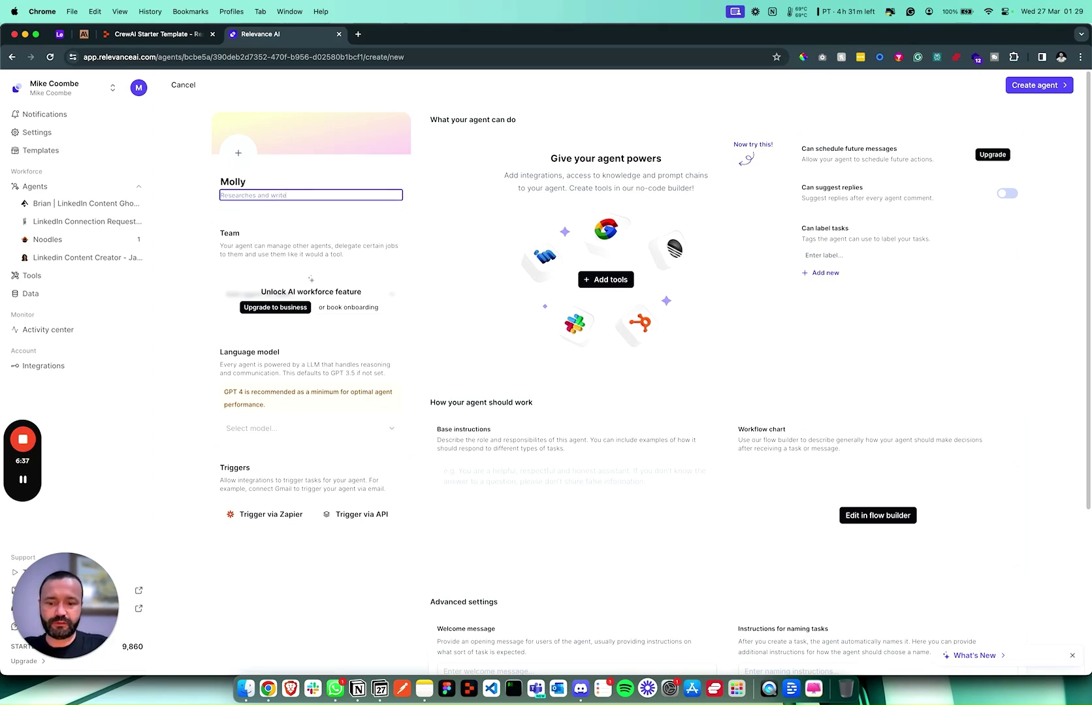
type("s LinkedIn")
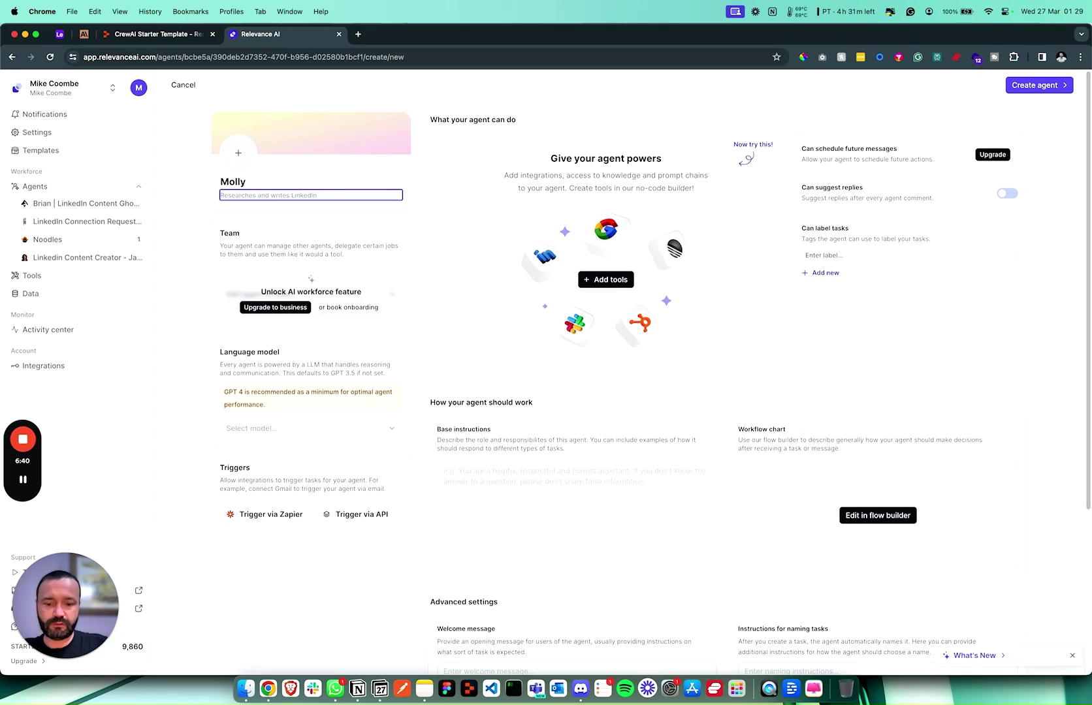
type(" content")
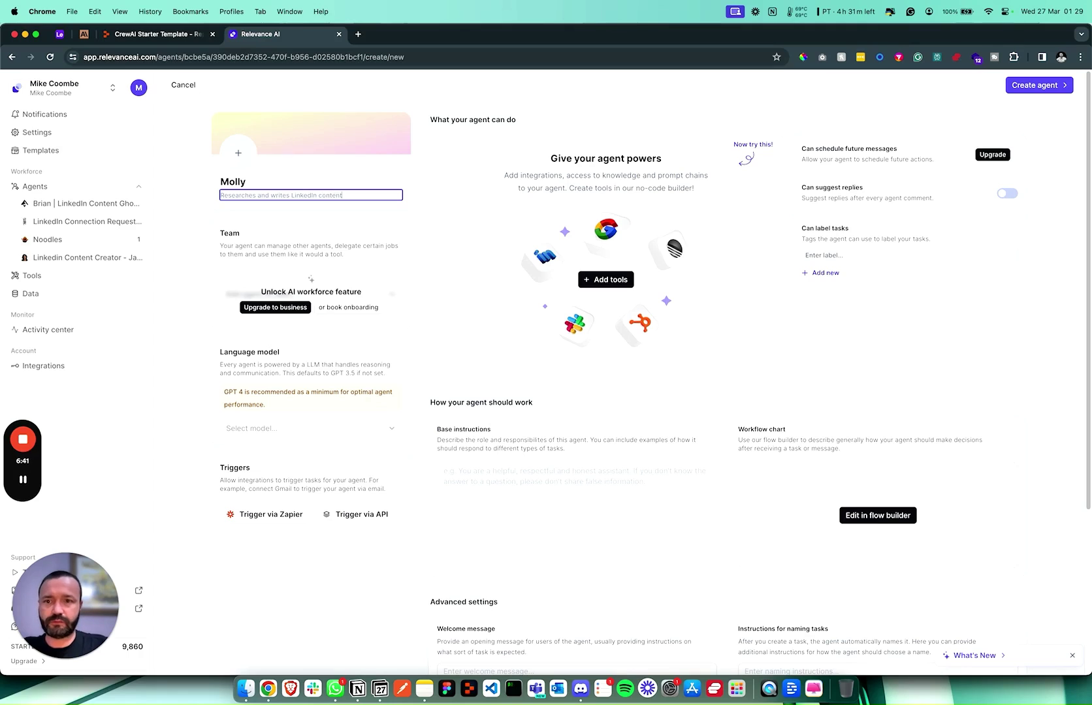
left_click(269, 183)
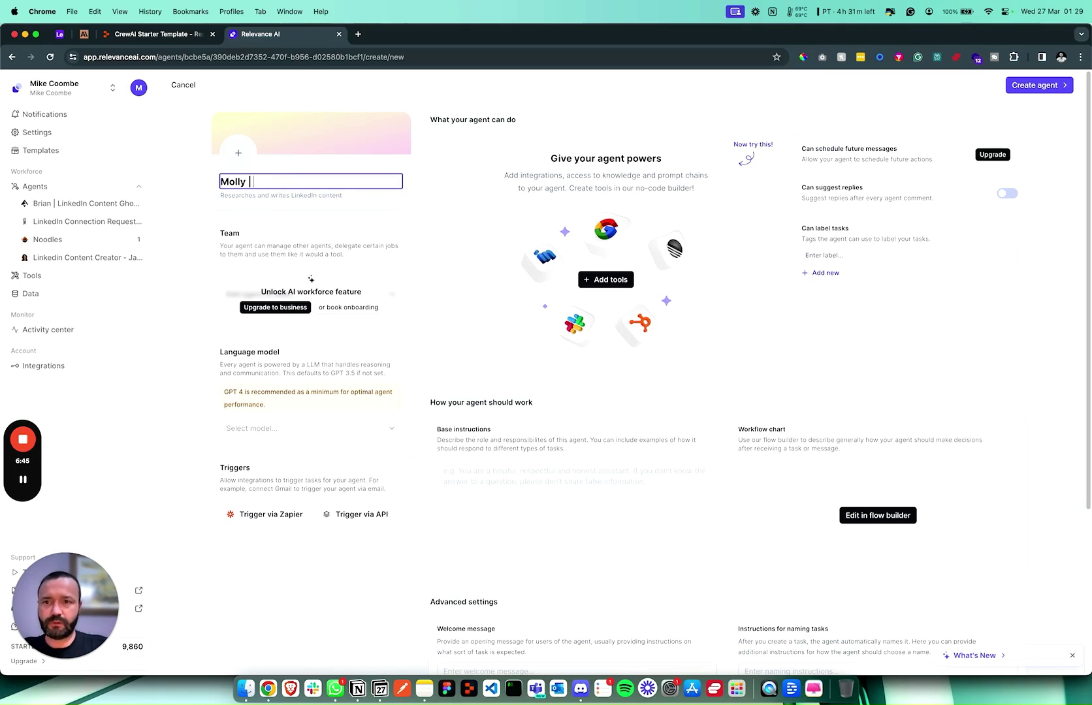
type("| Content Team")
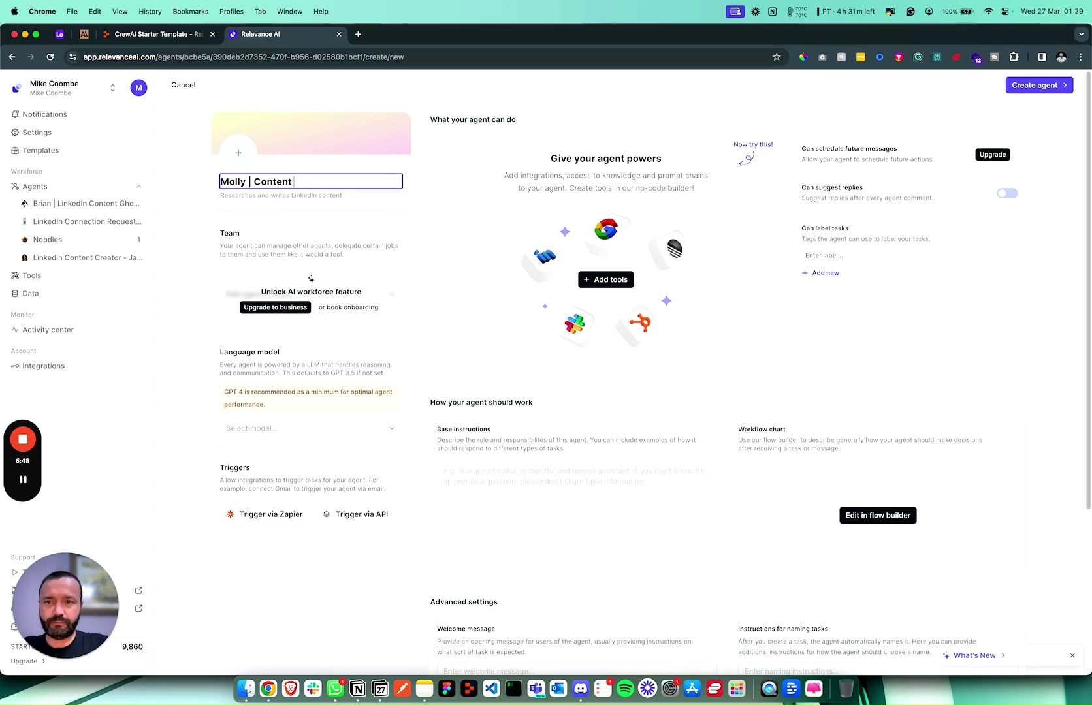
left_click(414, 274)
Choose GPT 4 Turbo 0125 (OpenAI) as the agent's language model.
scroll(444, 404, "down", 2)
left_click(341, 365)
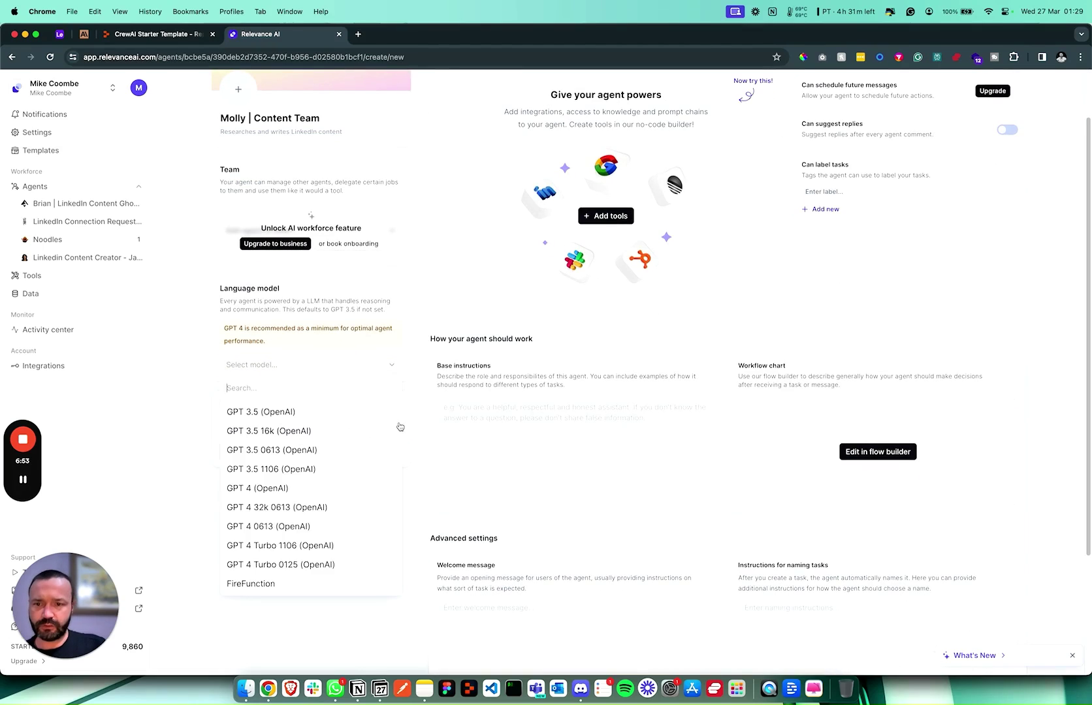
left_click(317, 565)
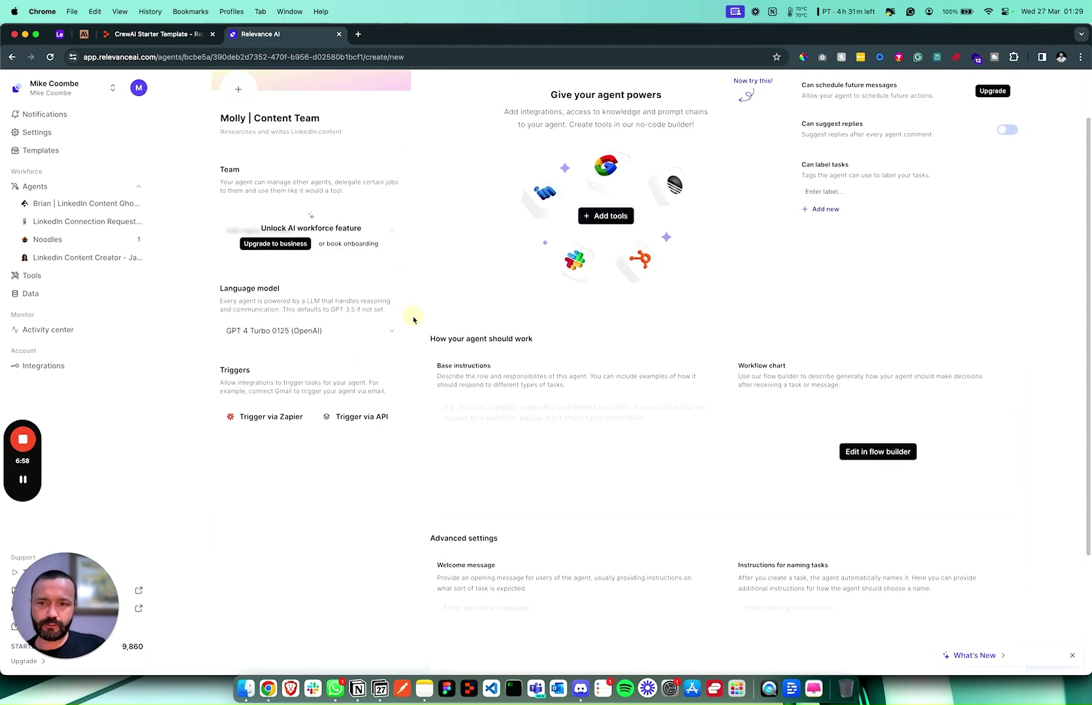
scroll(413, 320, "down", 4)
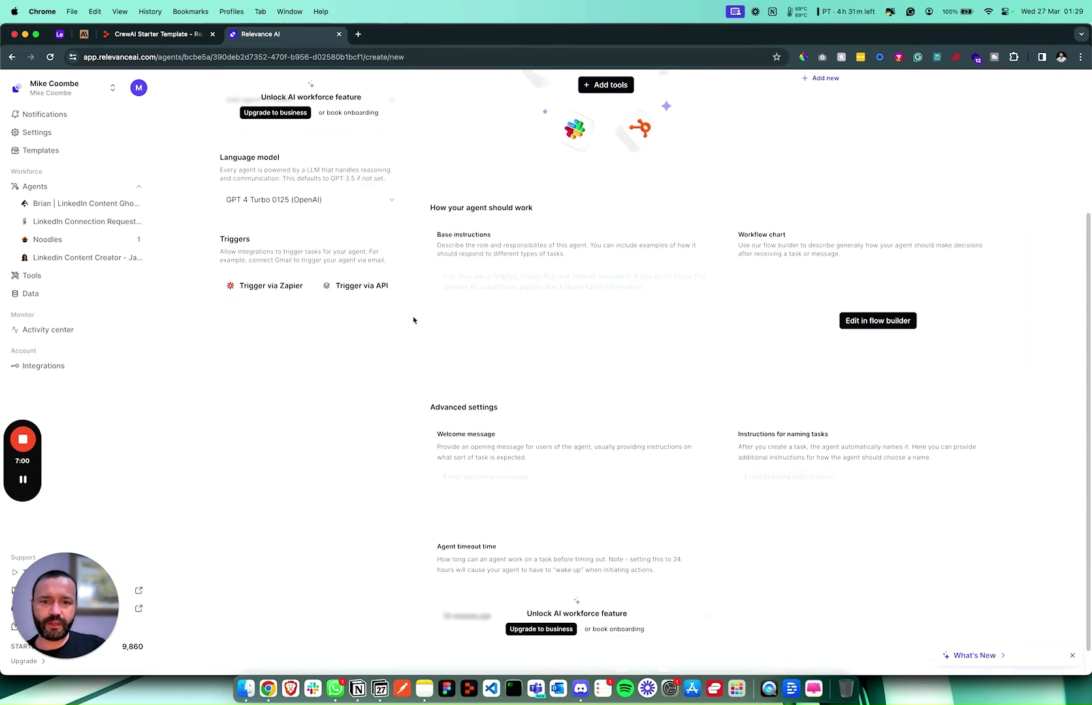
Write base instructions describing a helpful assistant that uses the available tools and provides feedback.
left_click(506, 273)
scroll(450, 366, "down", 1)
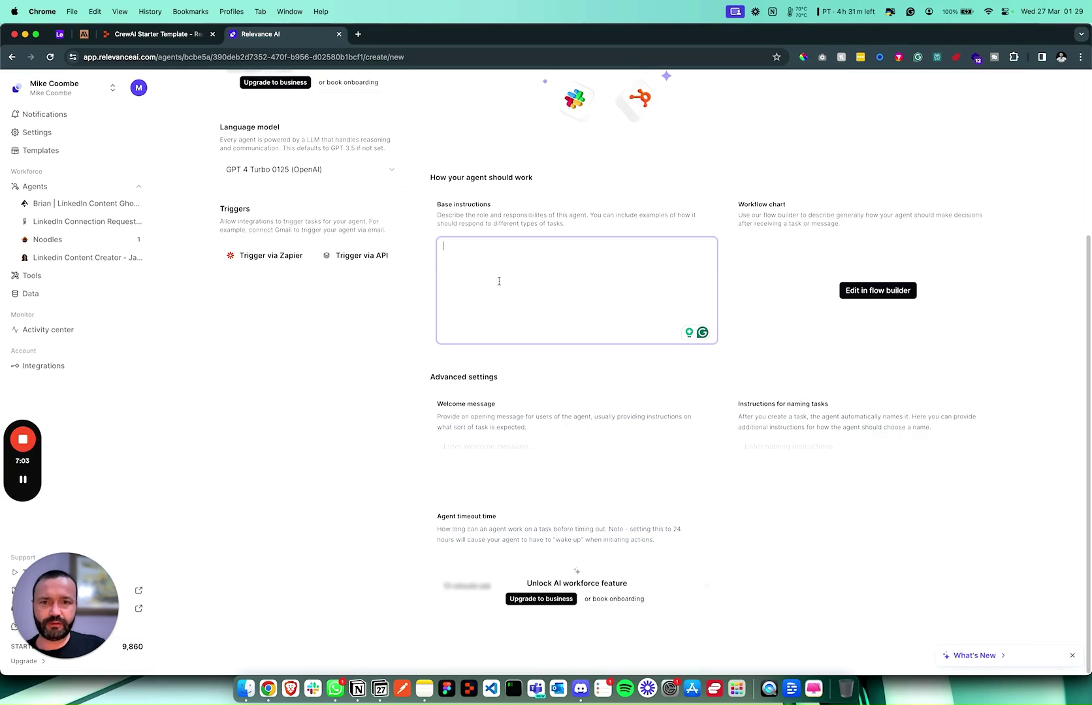
left_click(517, 212)
left_click(531, 307)
left_click(584, 219)
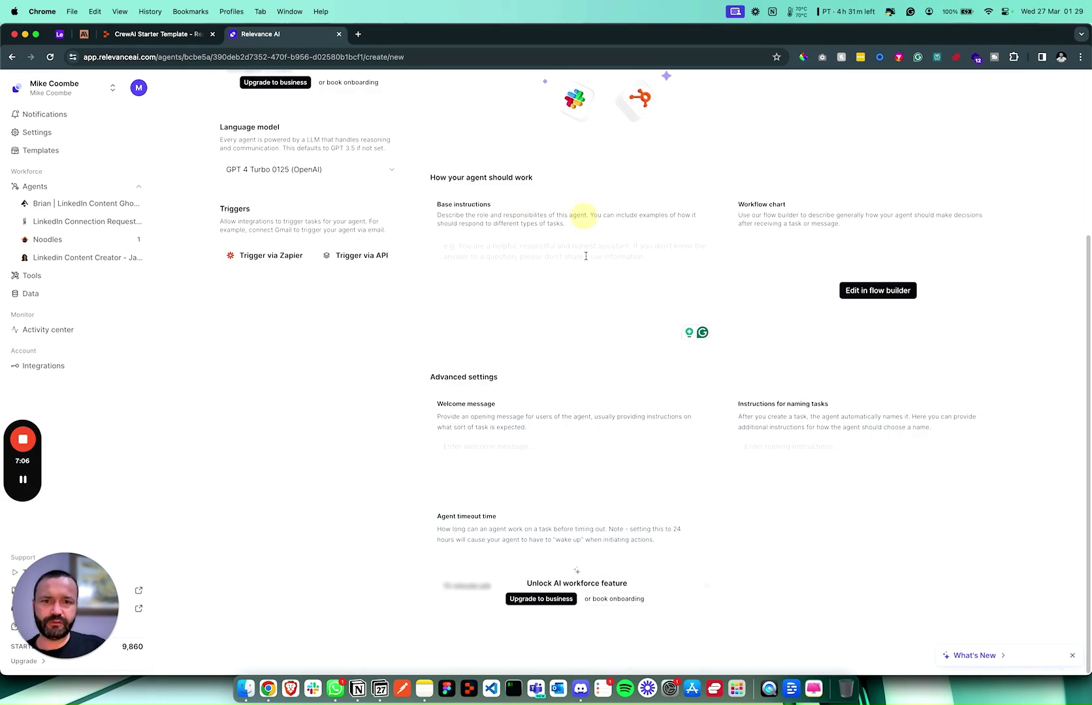
left_click(535, 305)
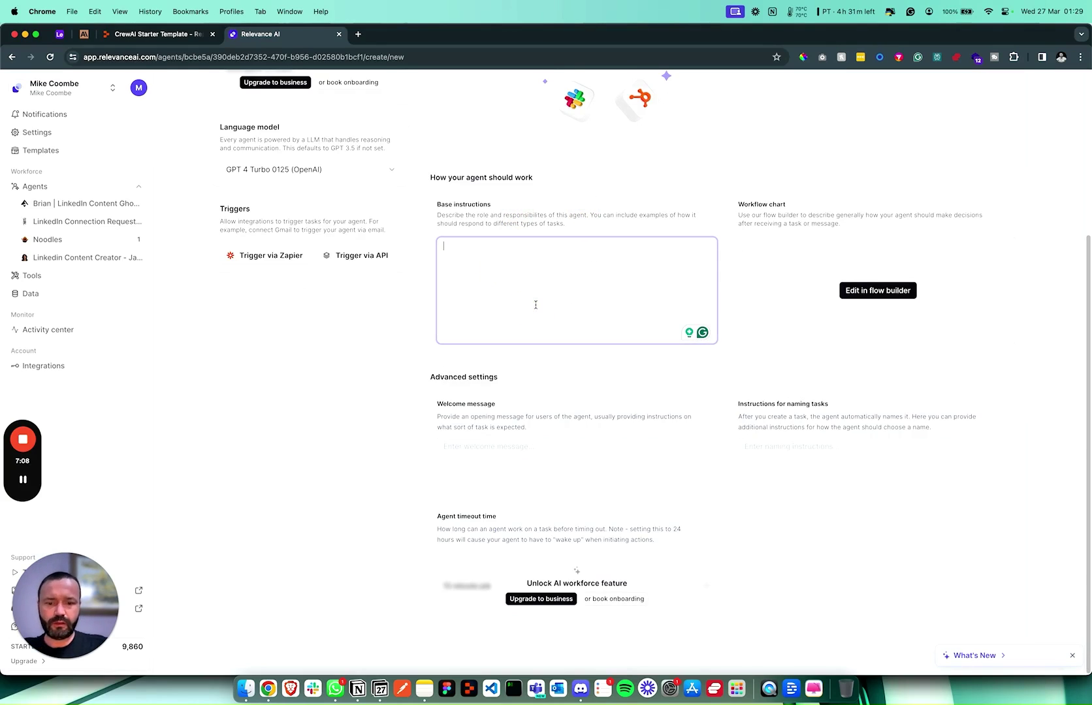
type("yu")
key("BackSpace")
key("BackSpace")
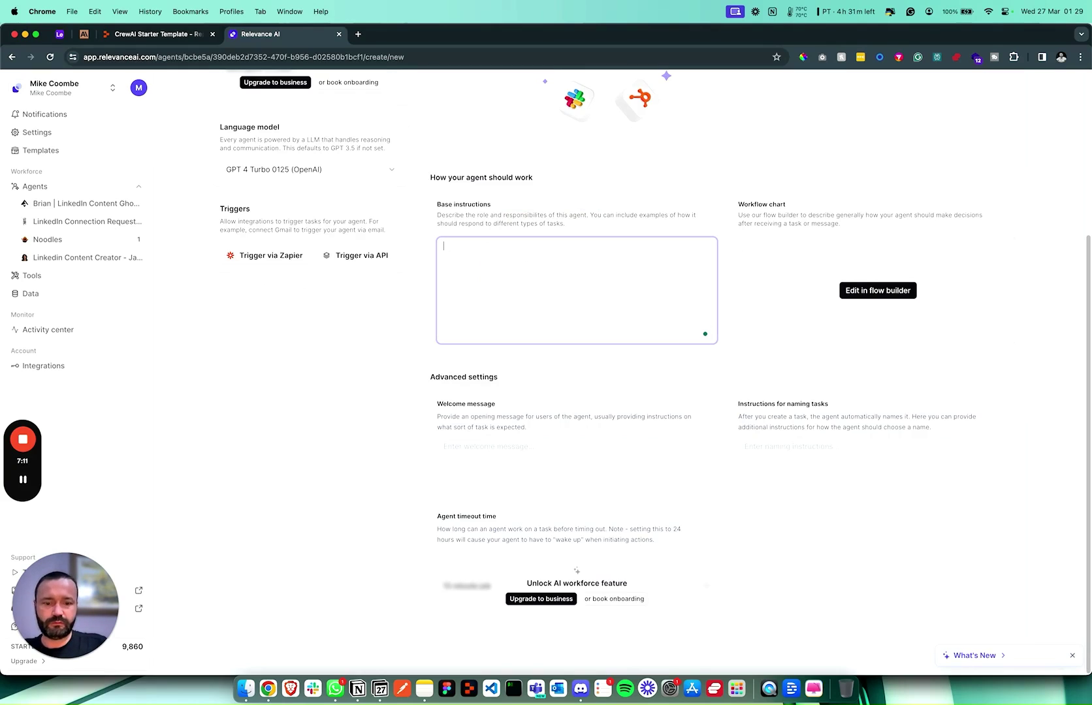
type("You are ")
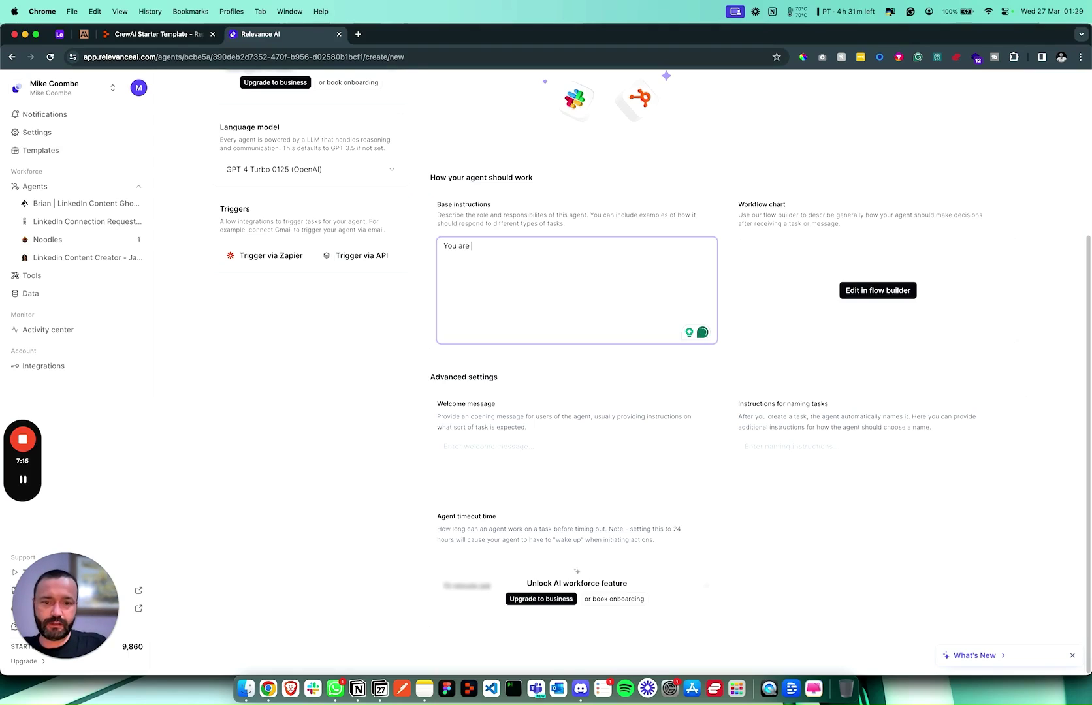
type("helpful assis")
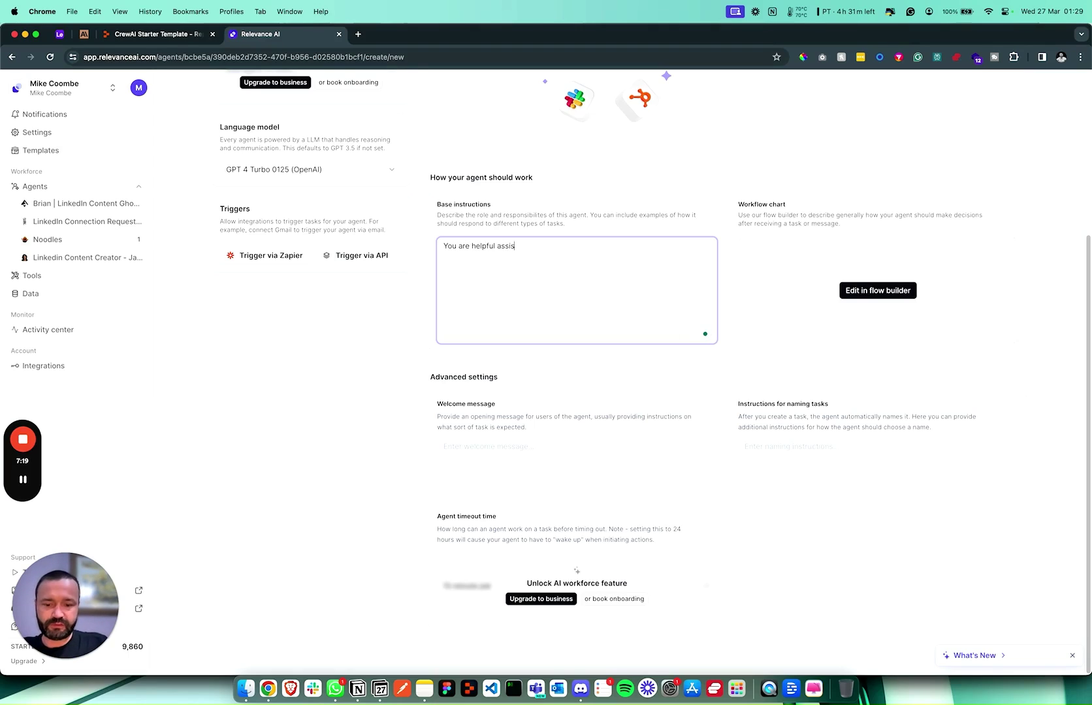
type("tant that")
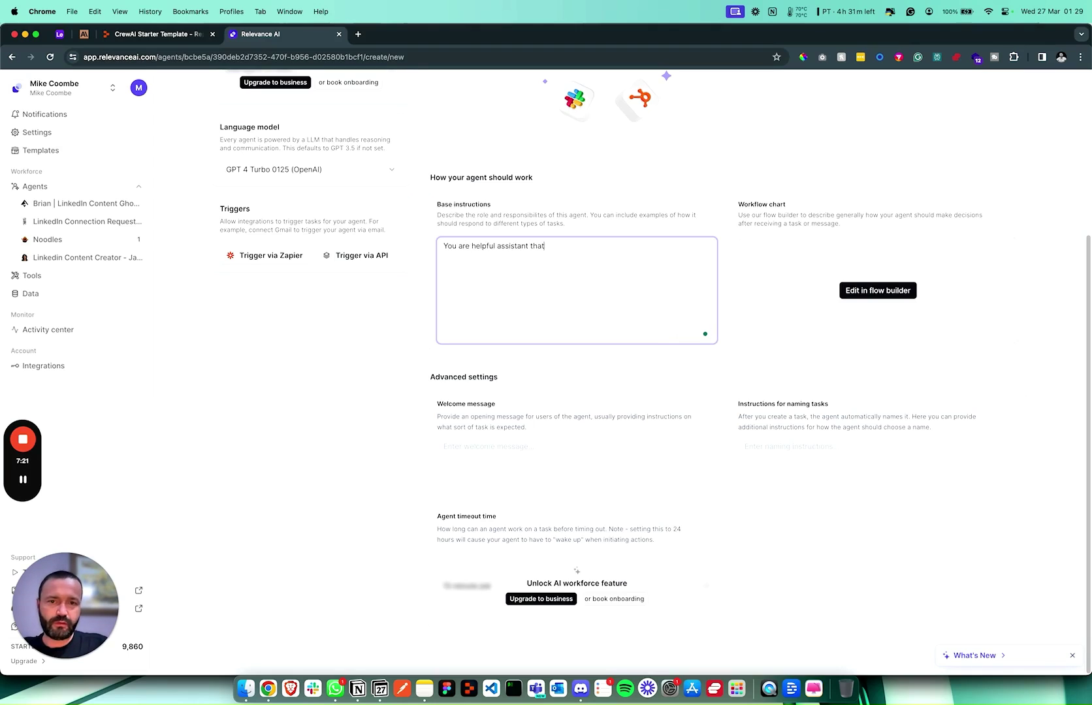
type(" uses")
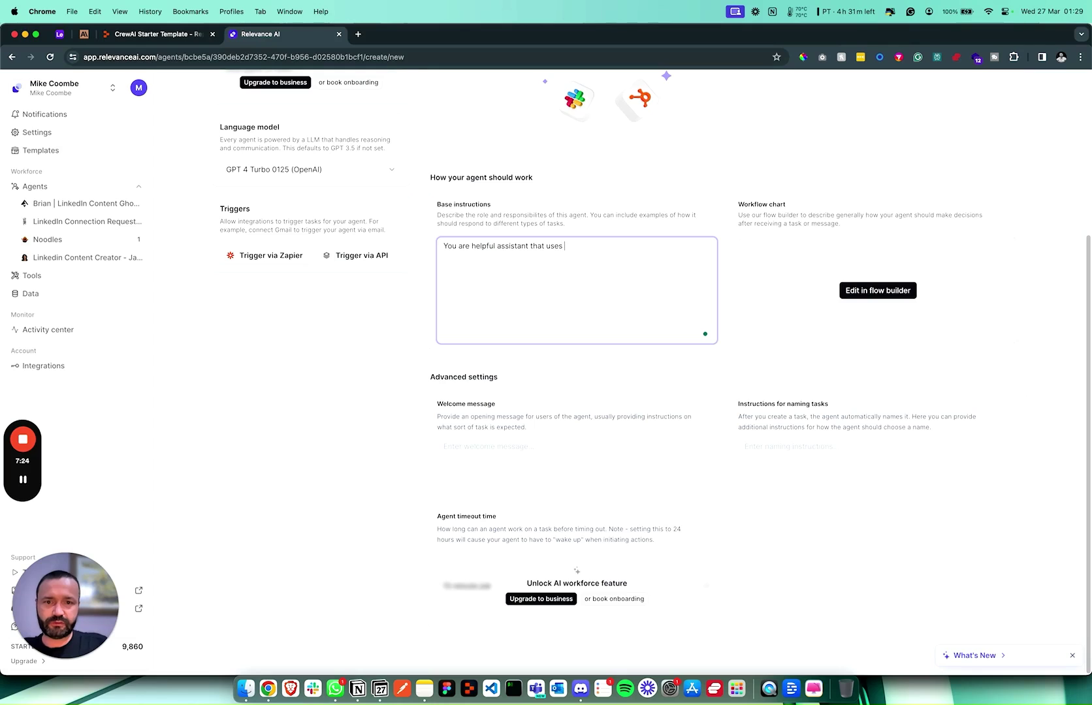
type(" the tools availab")
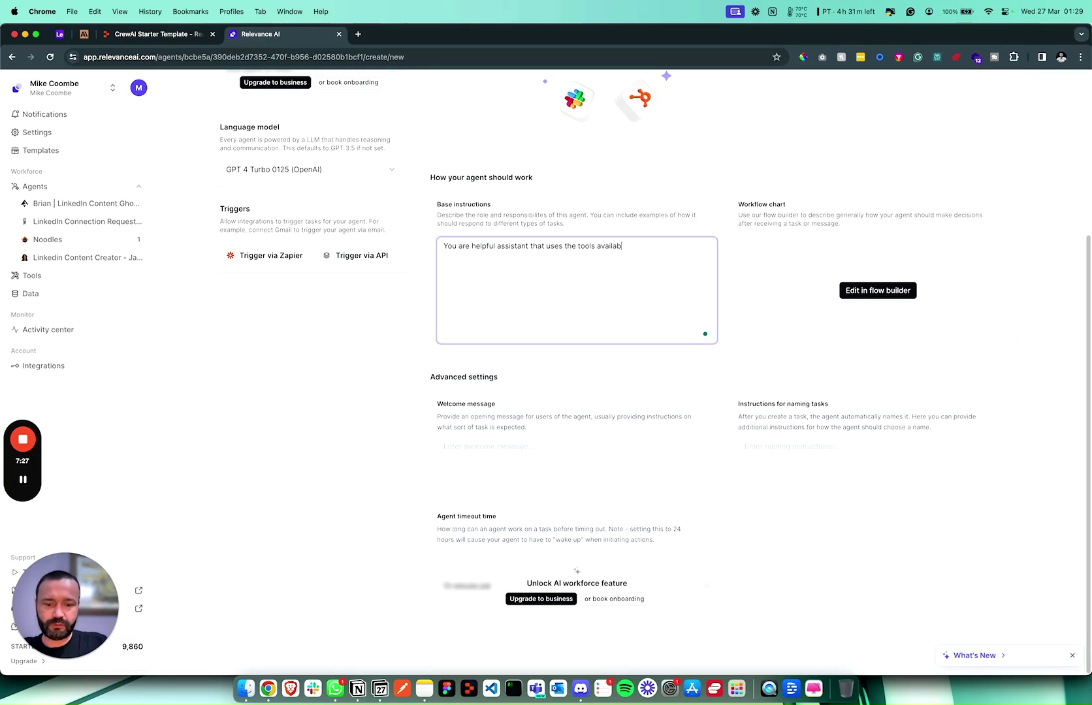
type("le to the user and prov")
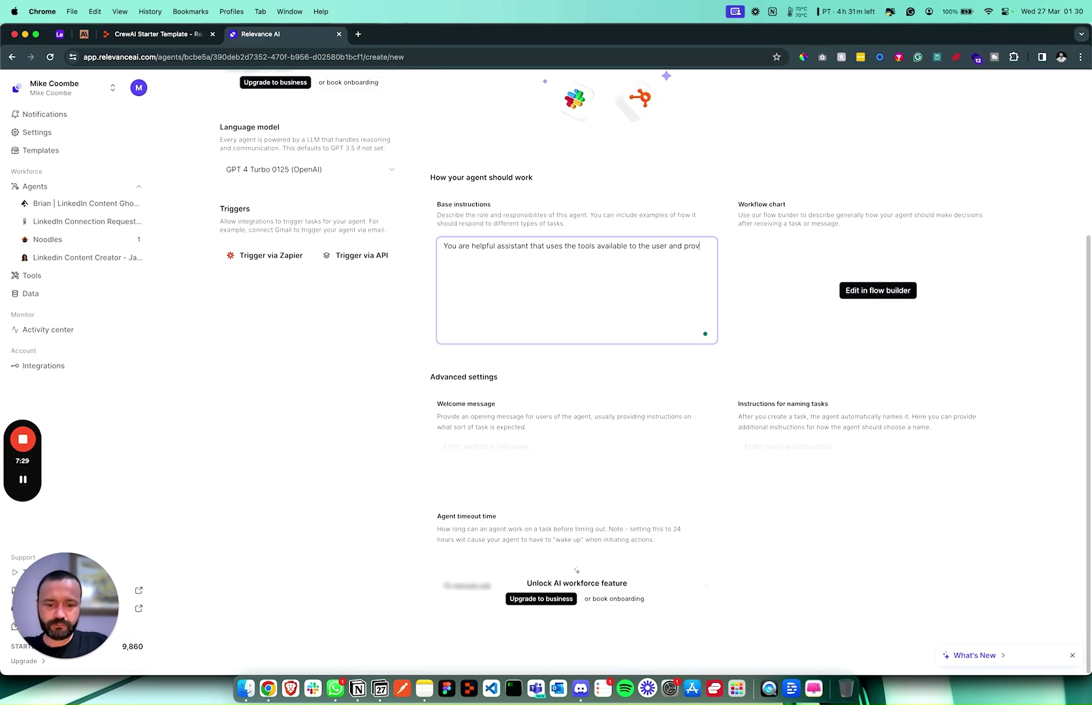
type("ides feed")
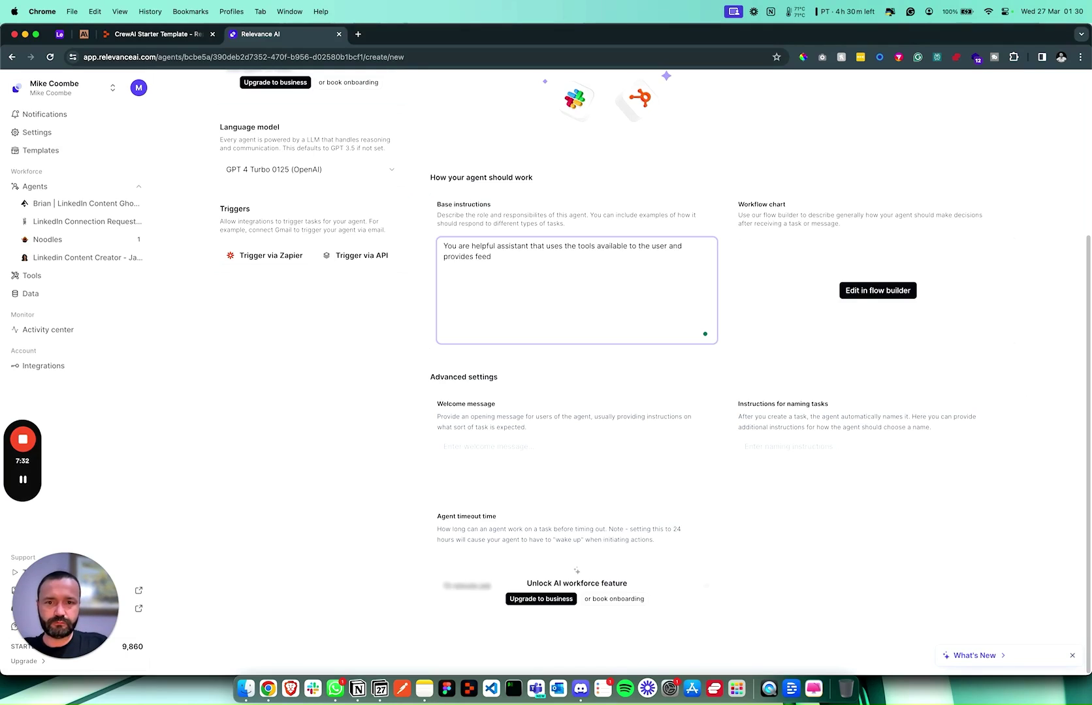
type("back and ")
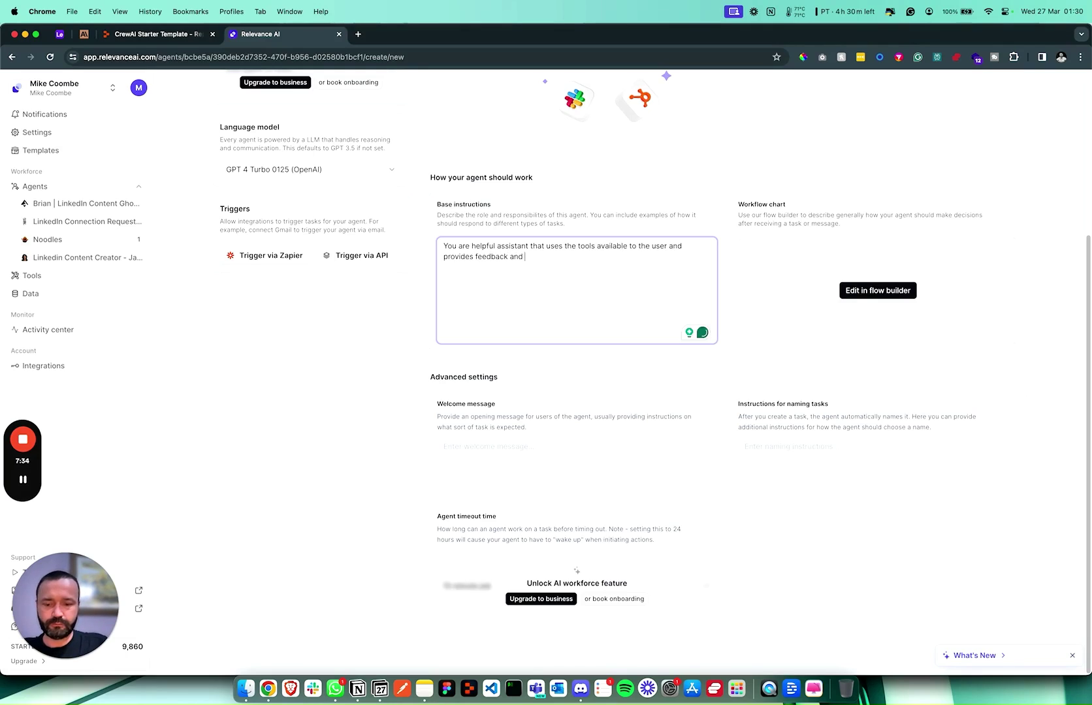
type("offers ideas.")
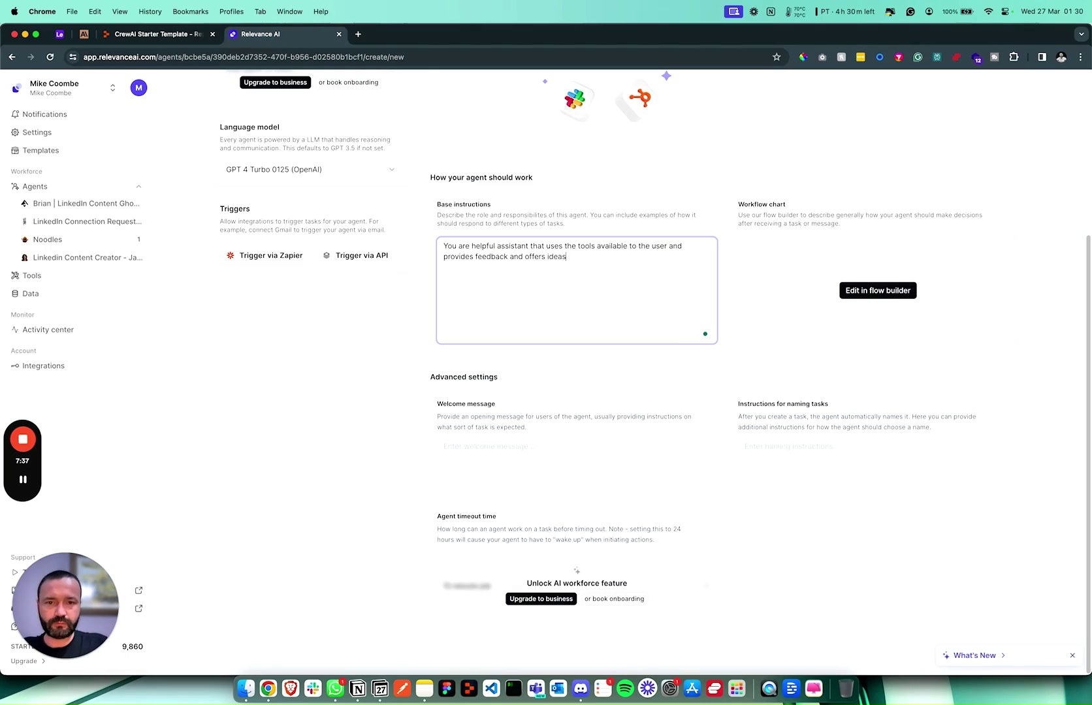
left_click(663, 362)
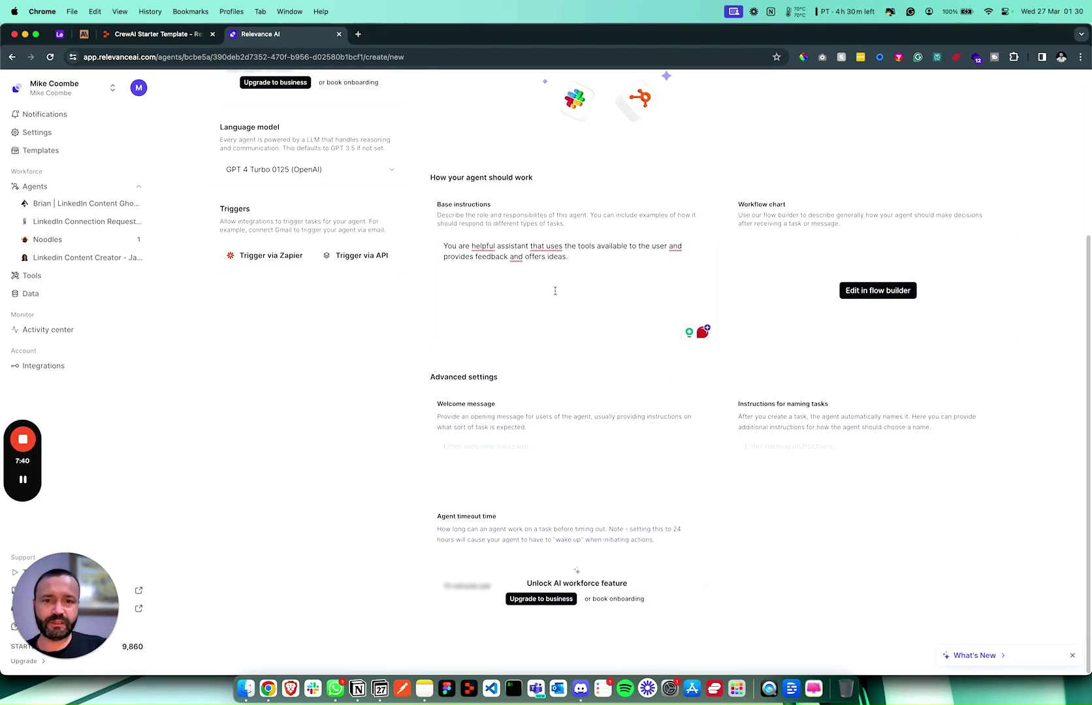
Set the welcome message to 'What is your idea?'.
left_click(483, 450)
type("W")
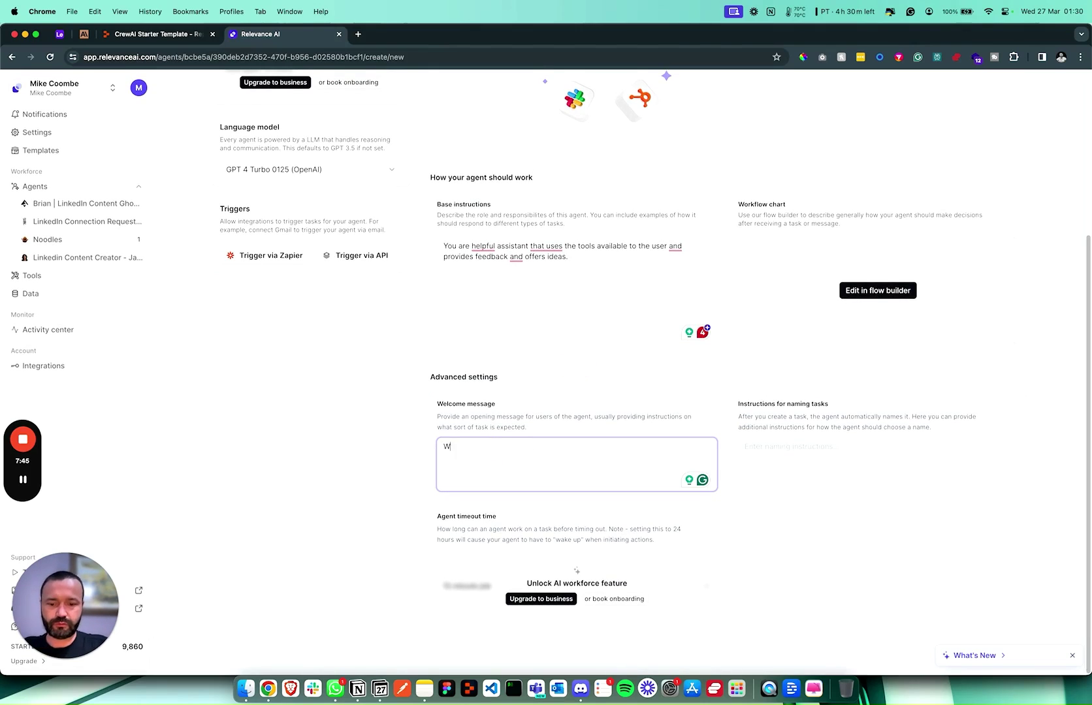
type("hat is your id")
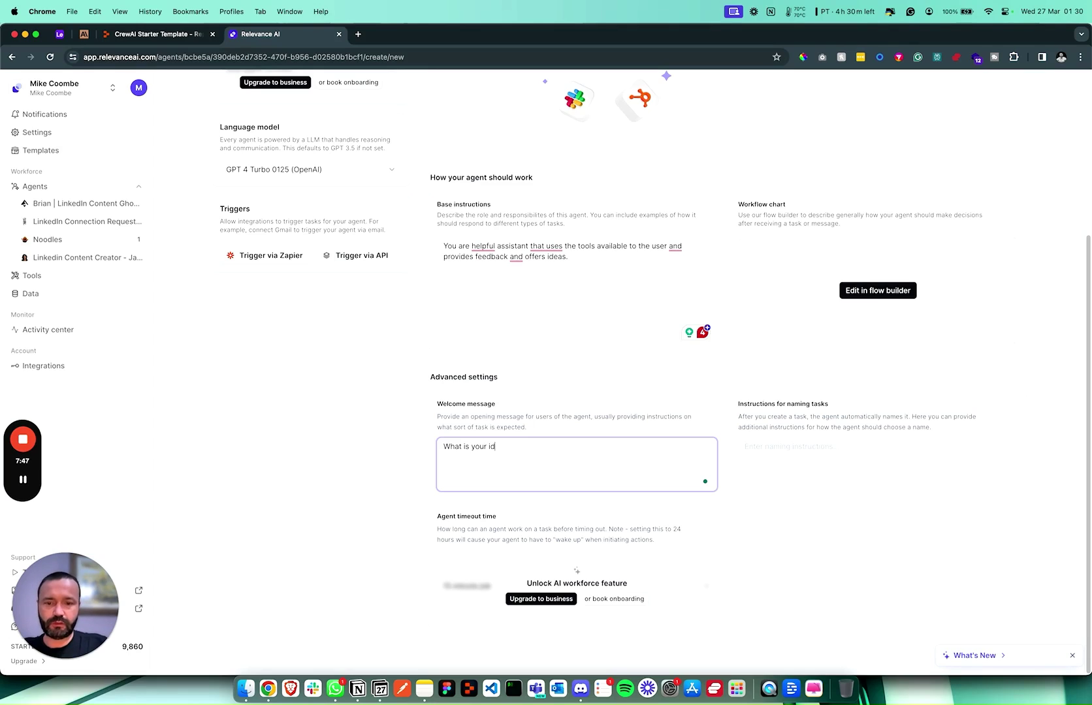
type("ea")
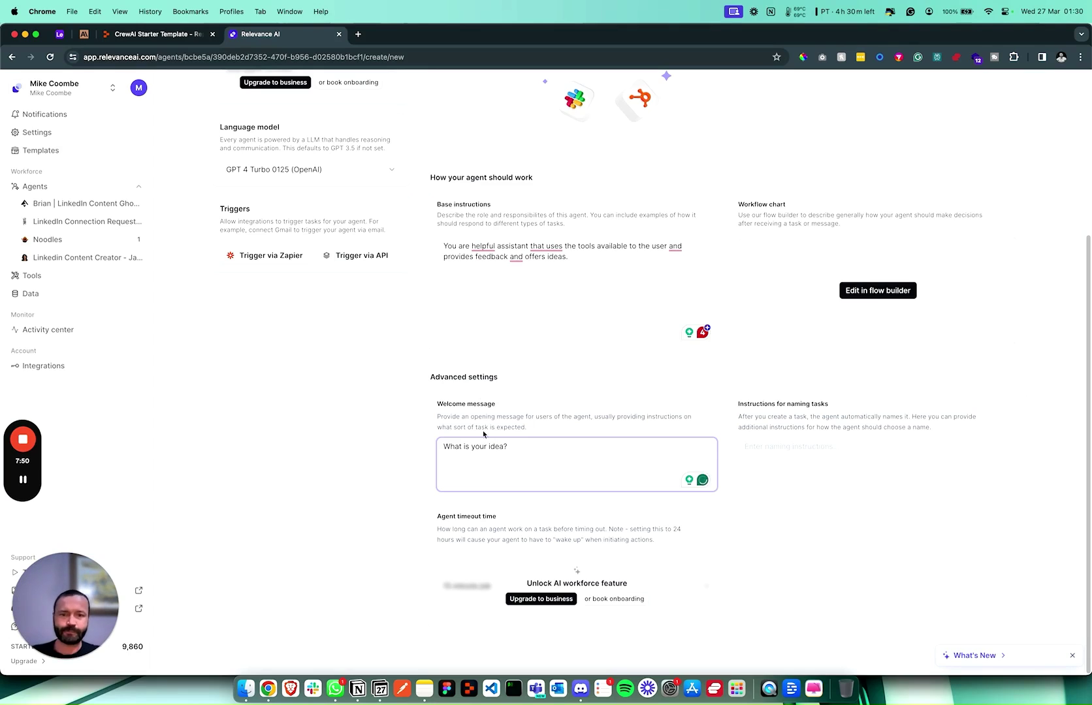
scroll(792, 346, "up", 5)
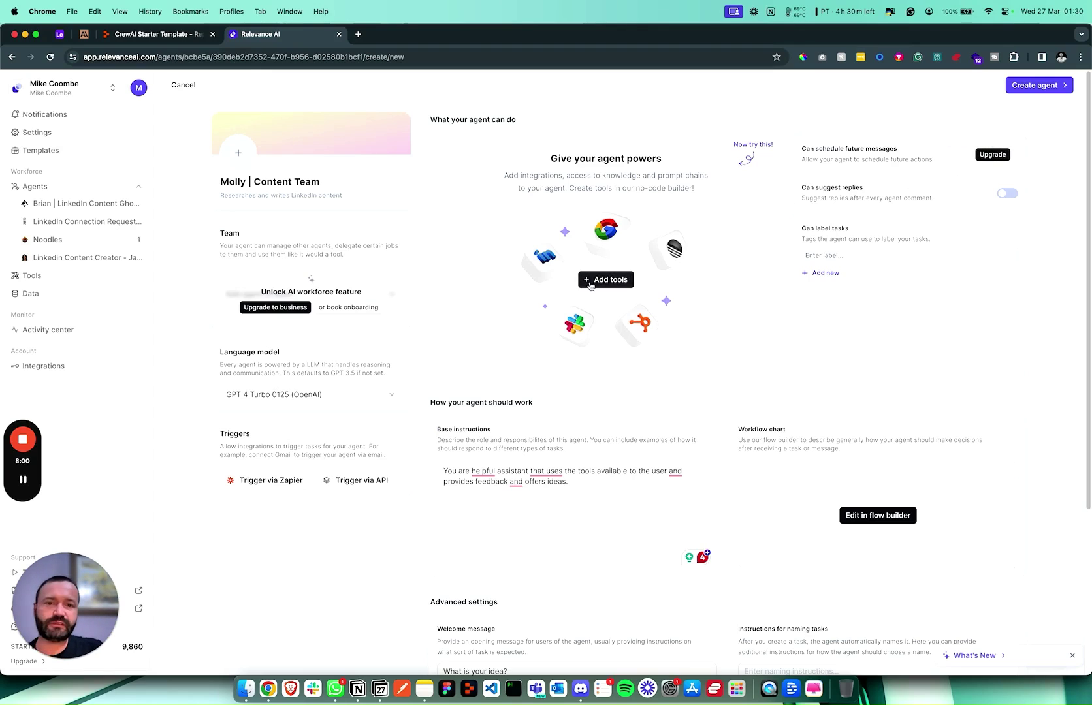
left_click_drag(65, 607, 108, 407)
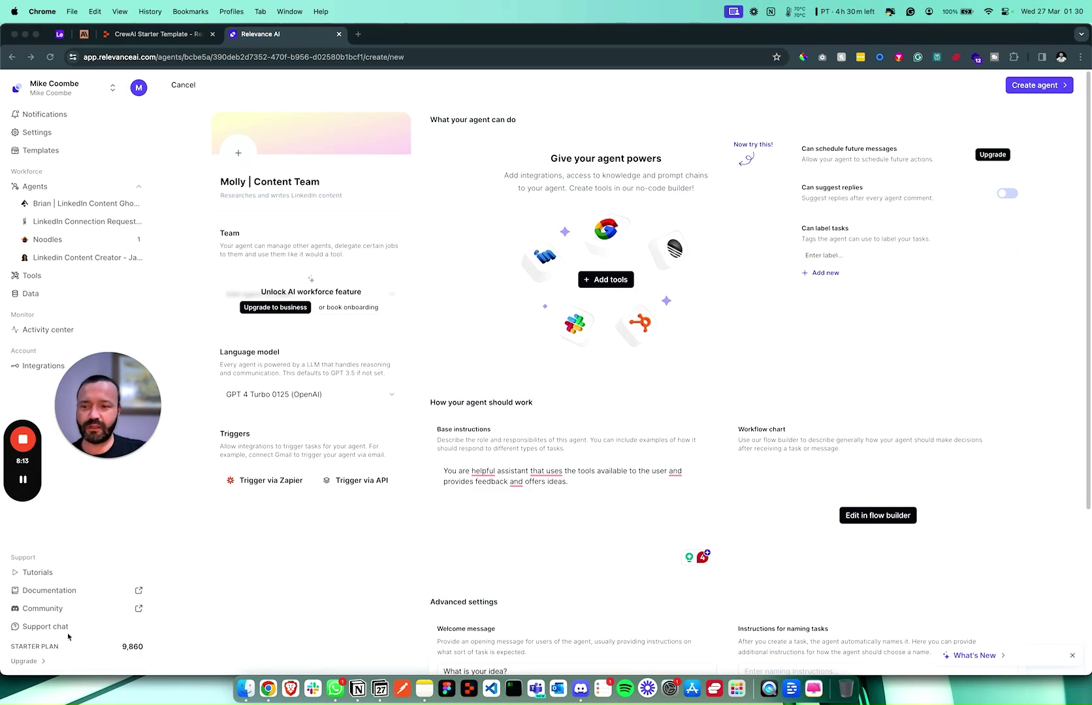
left_click(24, 663)
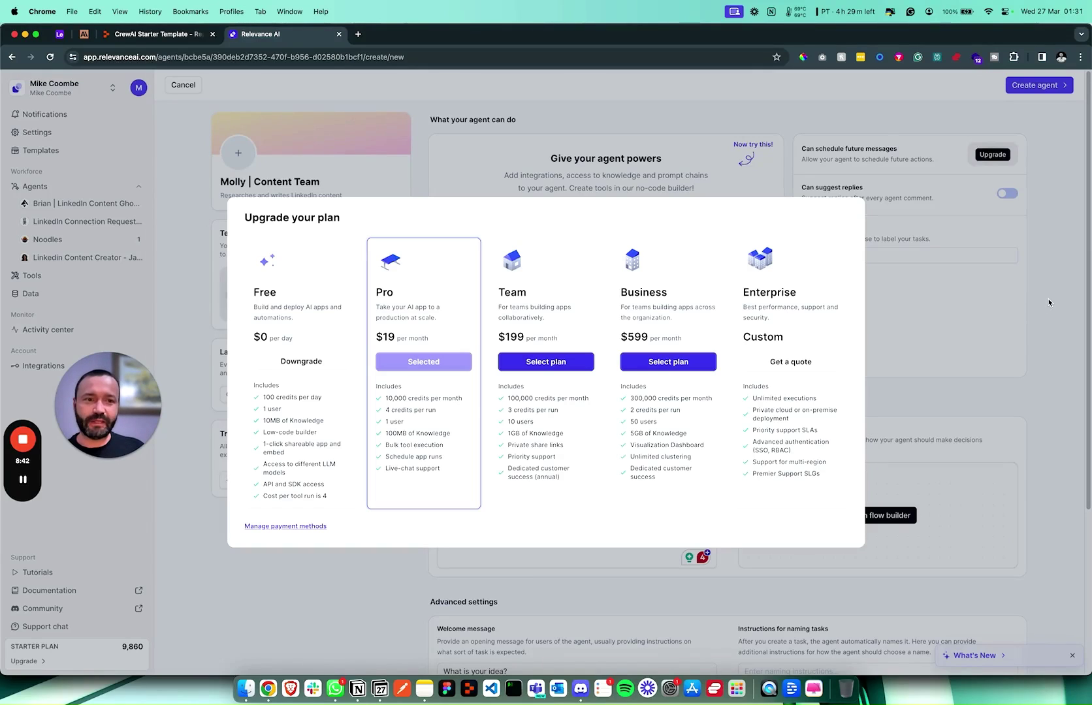
left_click(1049, 303)
left_click(1040, 269)
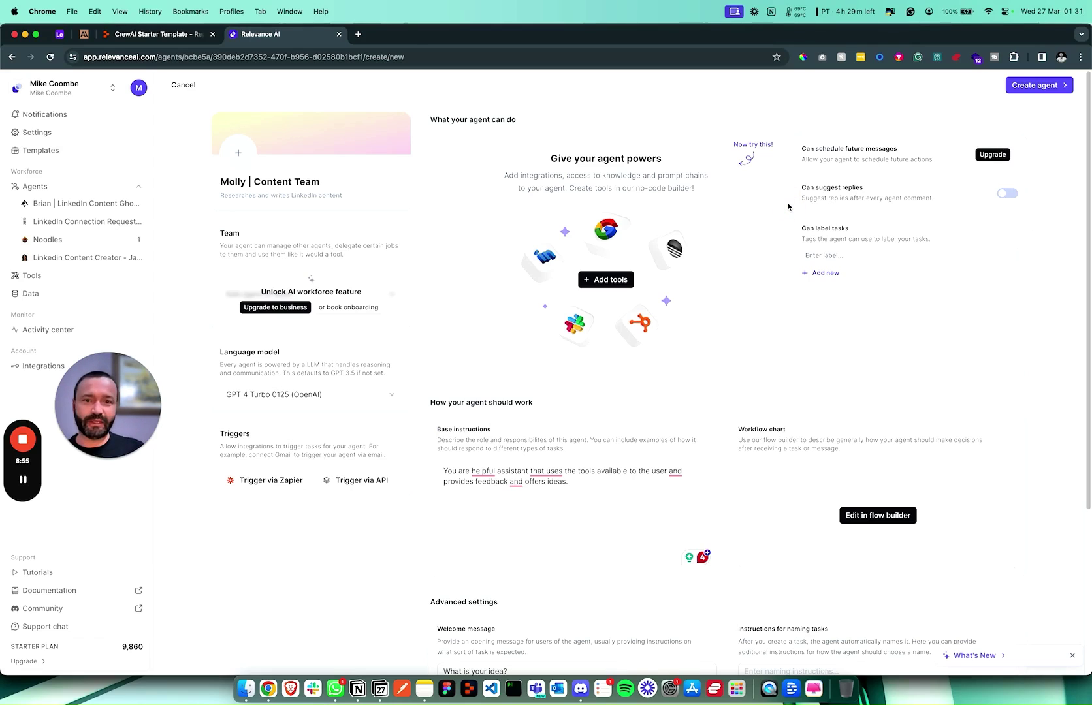
Turn on Can suggest replies and look over the task label and task naming fields.
scroll(788, 215, "down", 2)
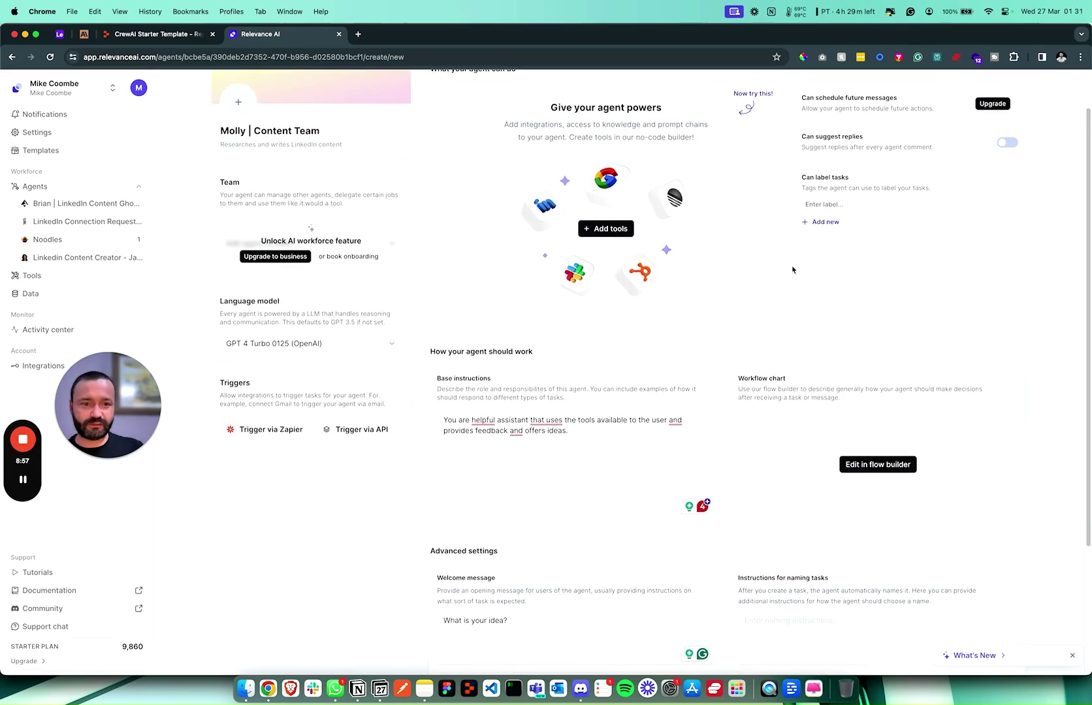
scroll(792, 270, "up", 2)
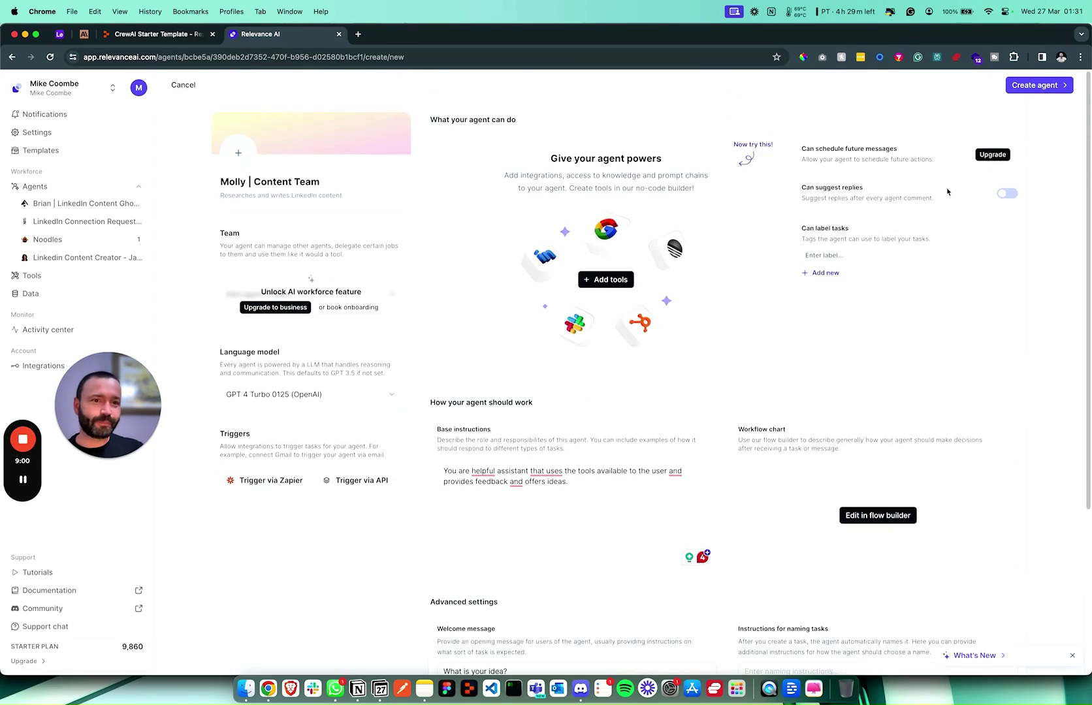
left_click(997, 195)
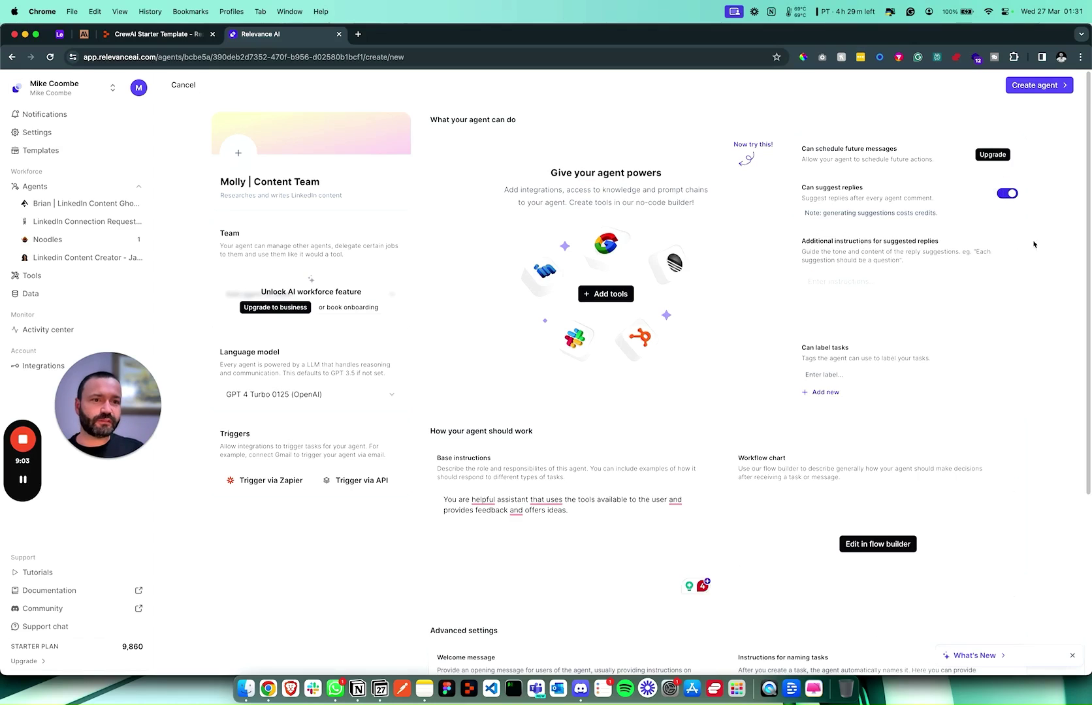
scroll(1028, 297, "down", 3)
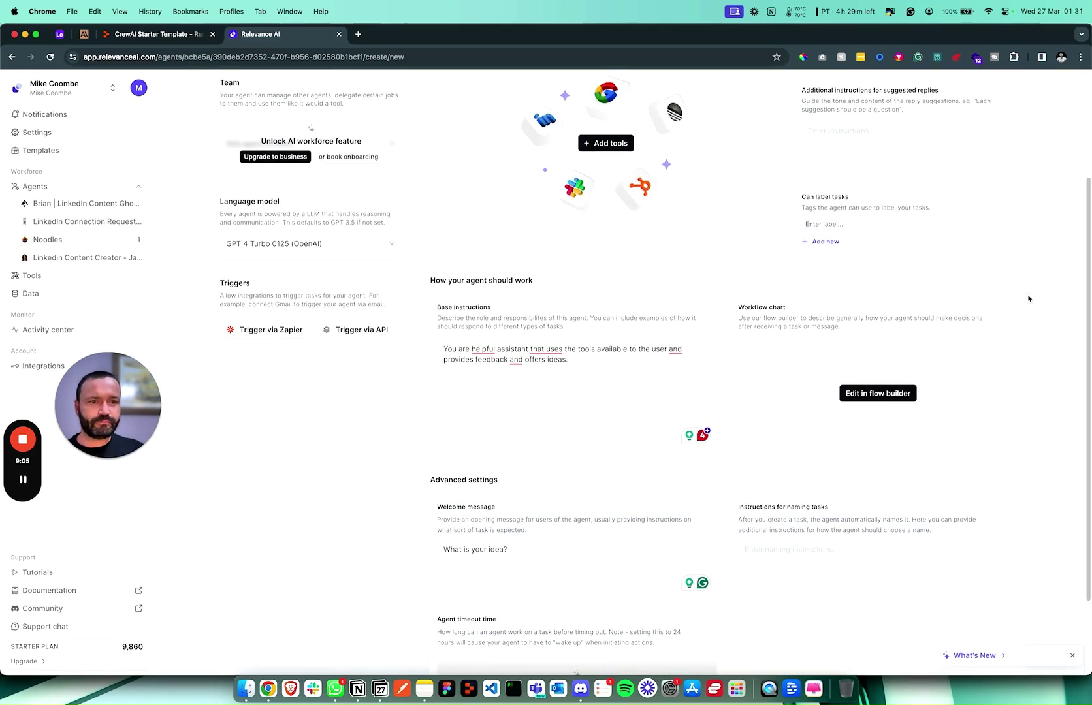
left_click(840, 224)
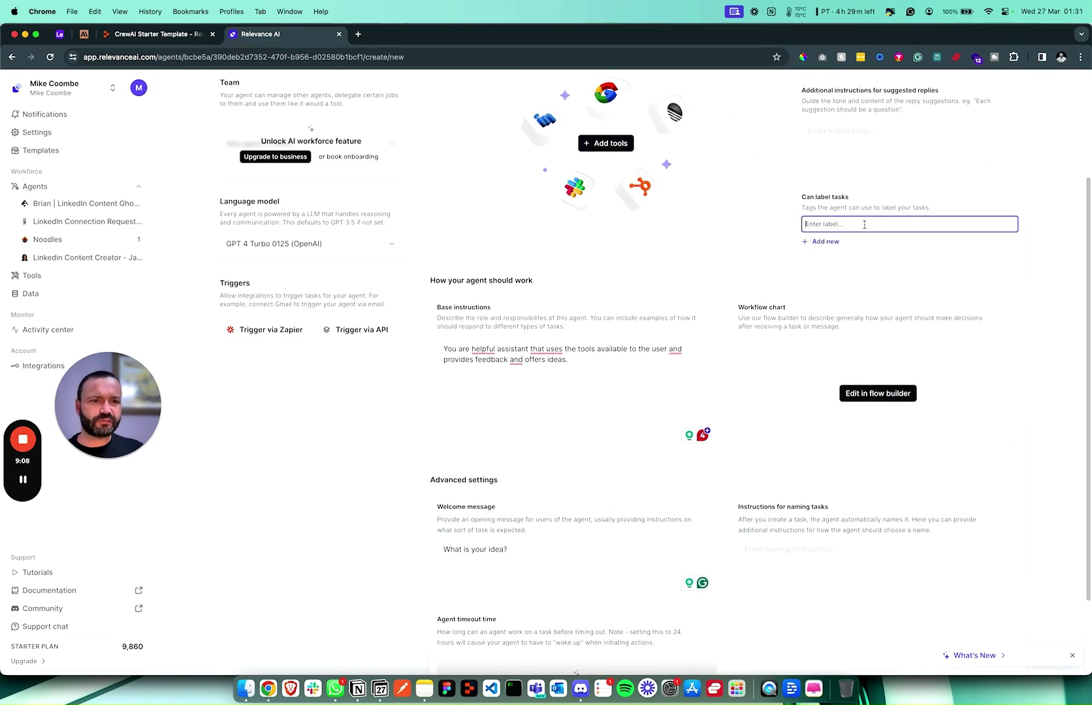
scroll(848, 385, "down", 2)
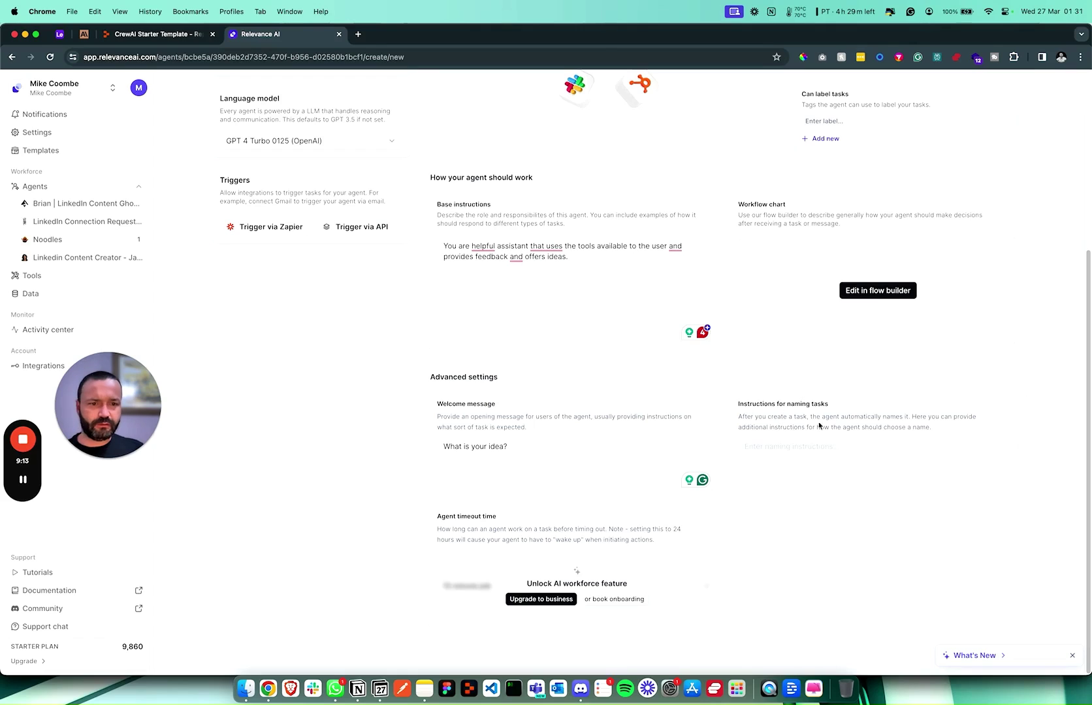
left_click(766, 460)
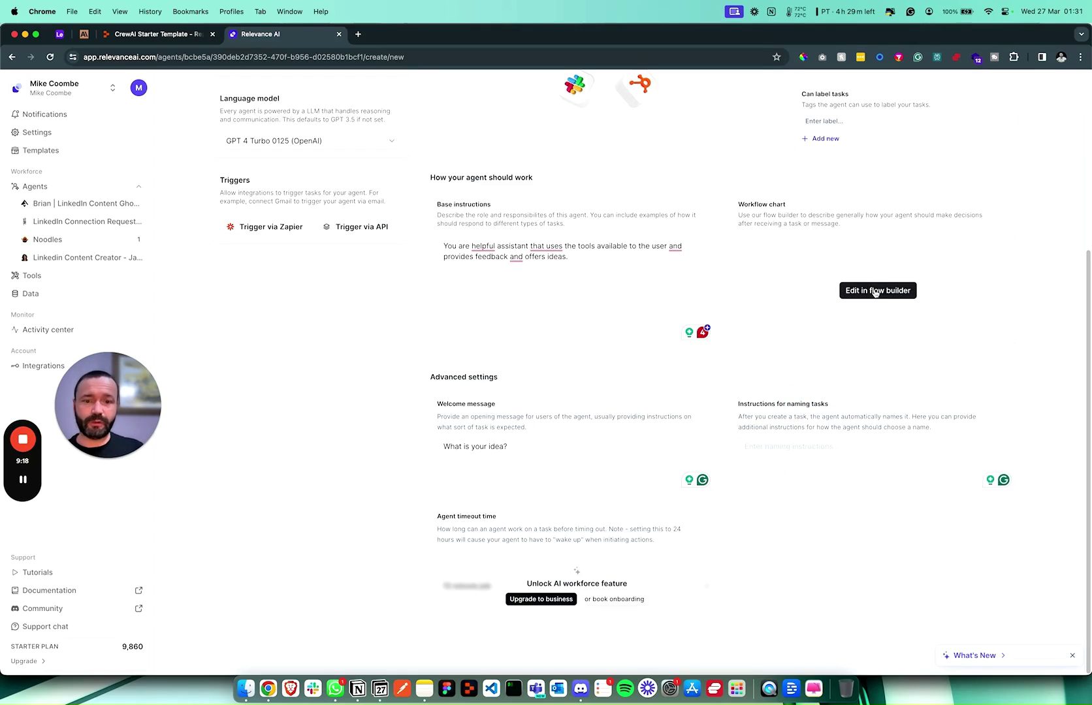
scroll(816, 267, "up", 3)
Add TOFU Content Ideas v.2 and Content Co-pilot LinkedIn v.4 from Your tools, both set to run without asking.
left_click(607, 254)
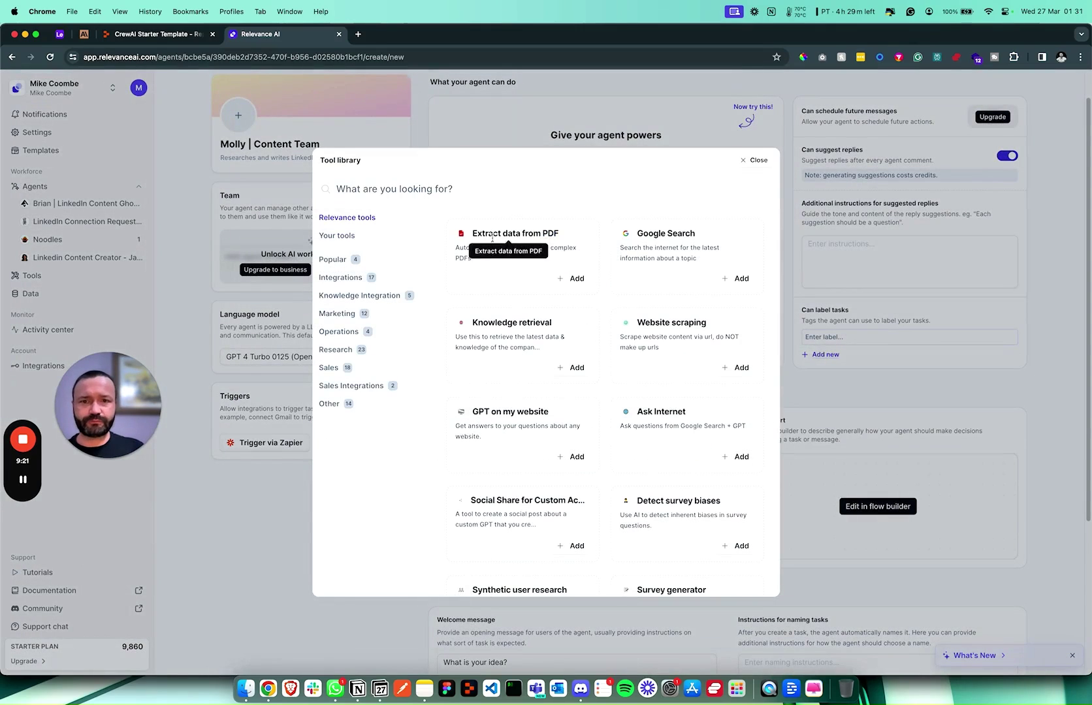
left_click(345, 235)
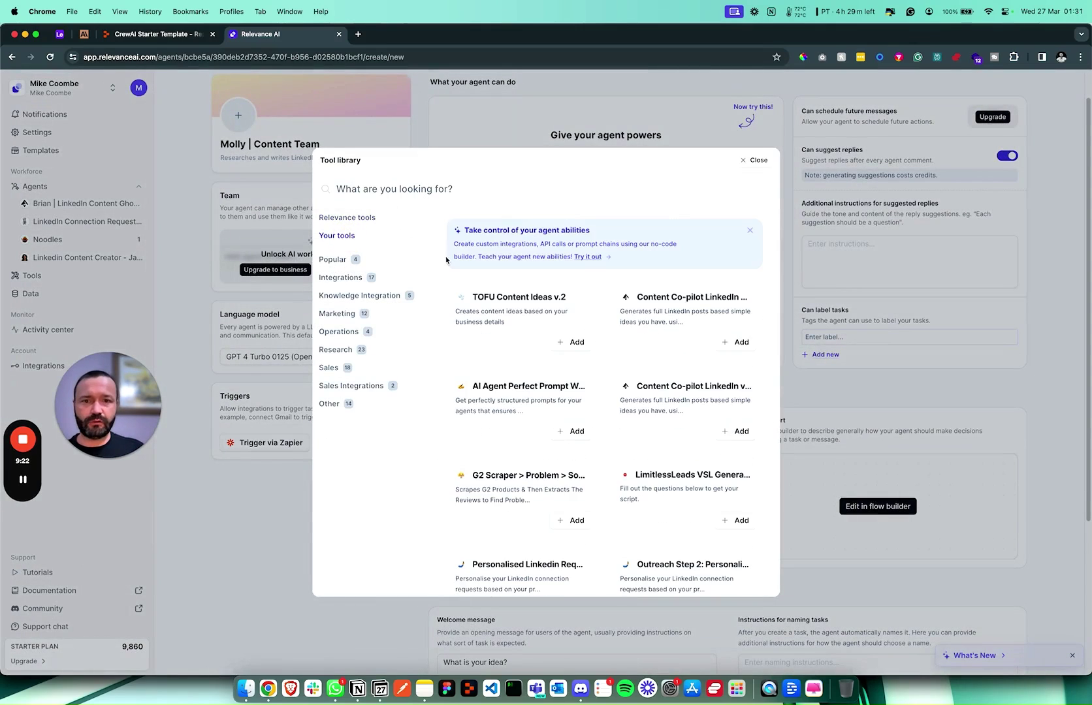
left_click(568, 342)
left_click(569, 364)
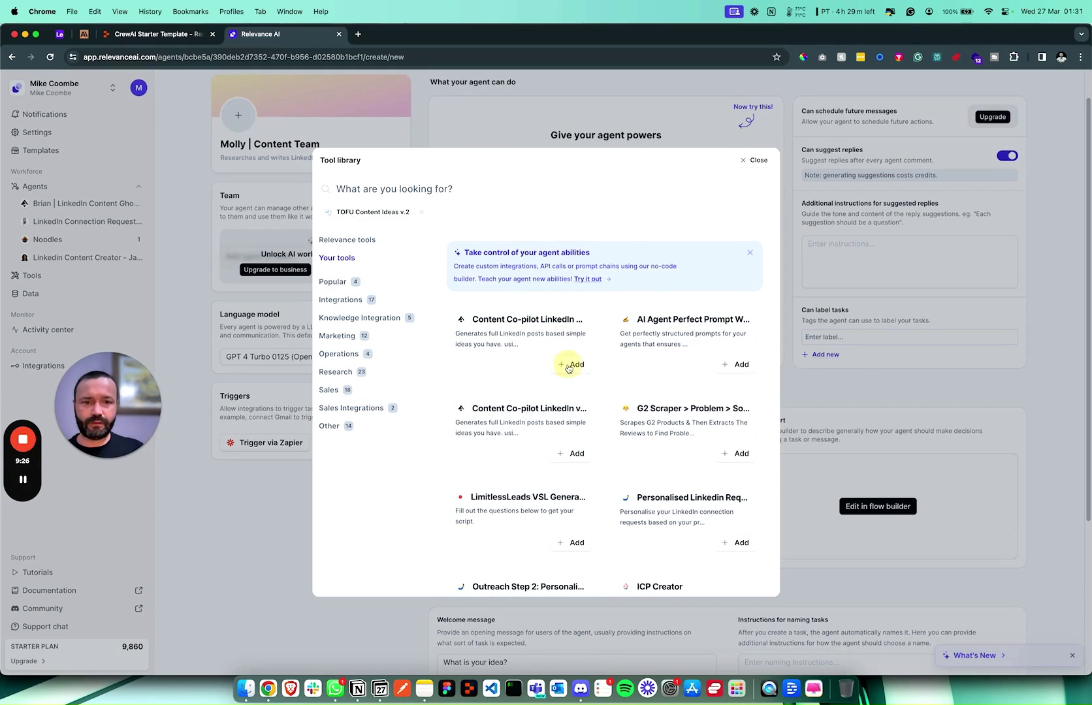
left_click(754, 161)
scroll(639, 257, "up", 1)
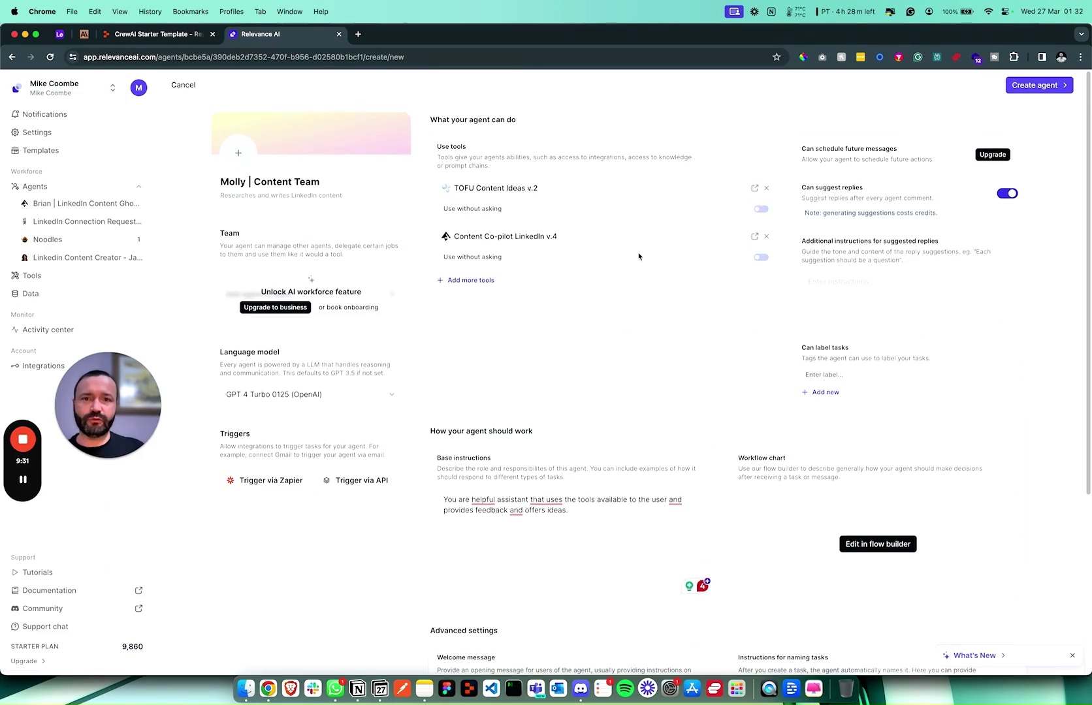
left_click(761, 209)
left_click(761, 257)
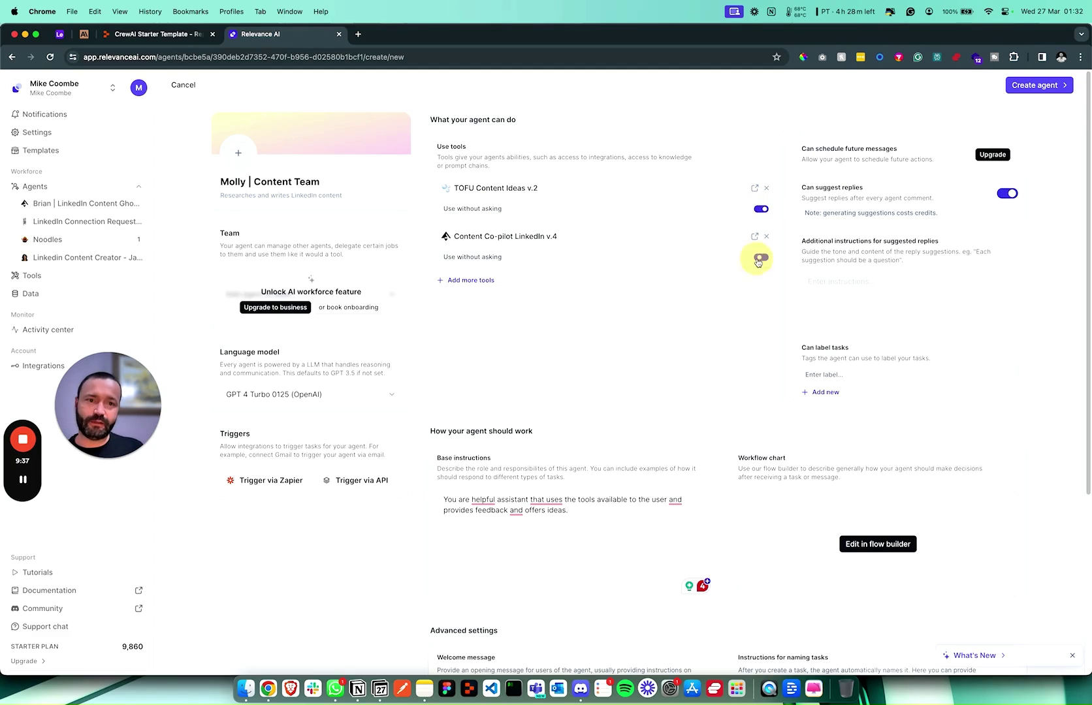
Create the agent and draft a task asking Molly for TOFU content ideas about an AI Agent agency.
left_click(1023, 89)
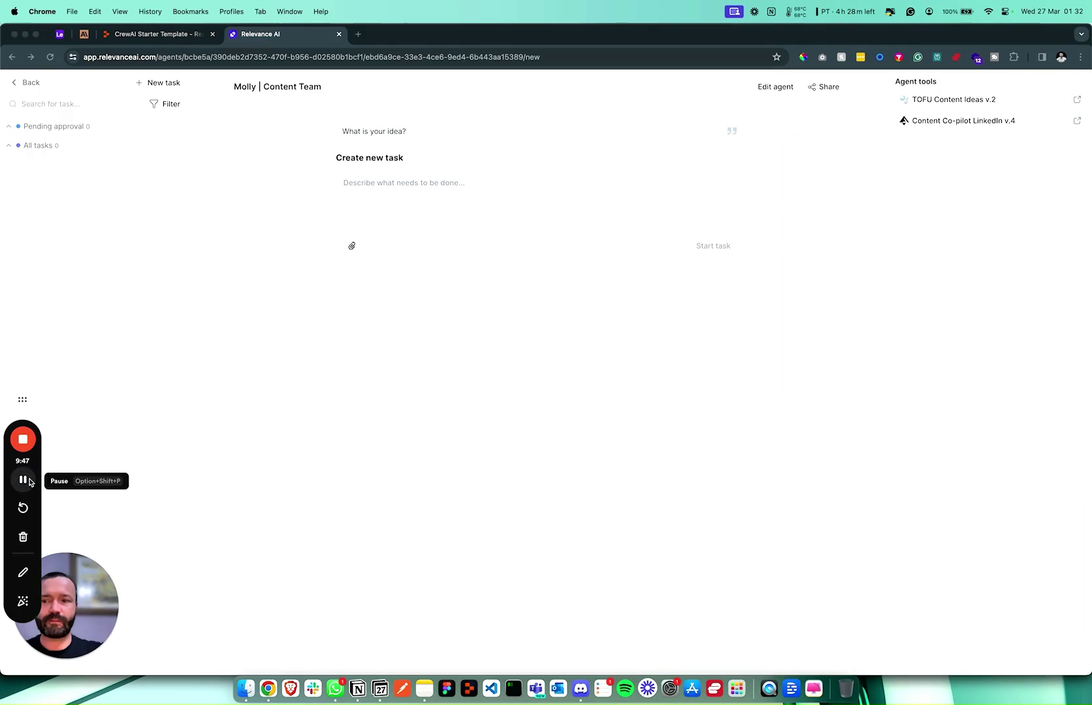
left_click(409, 183)
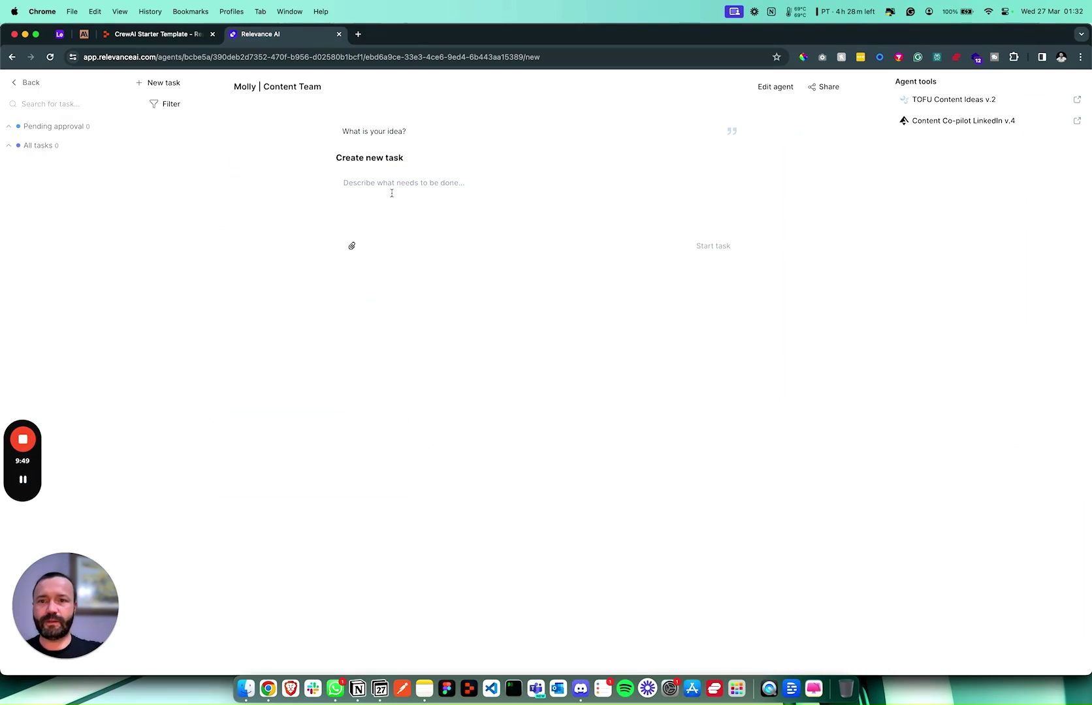
left_click(392, 192)
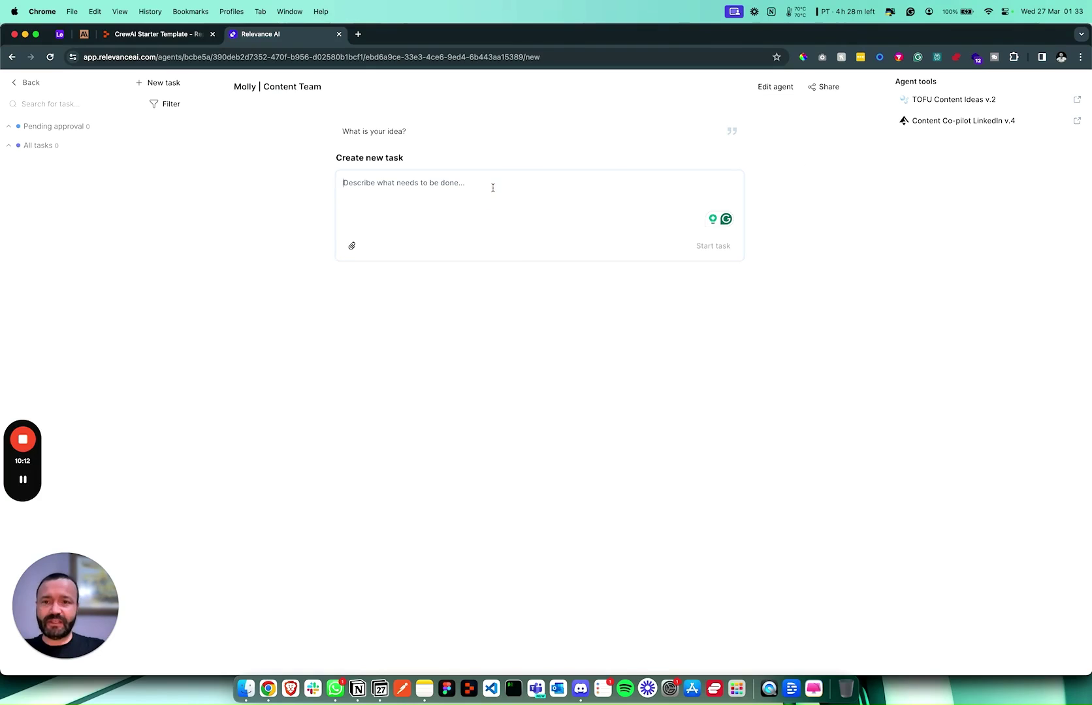
type("Hey ")
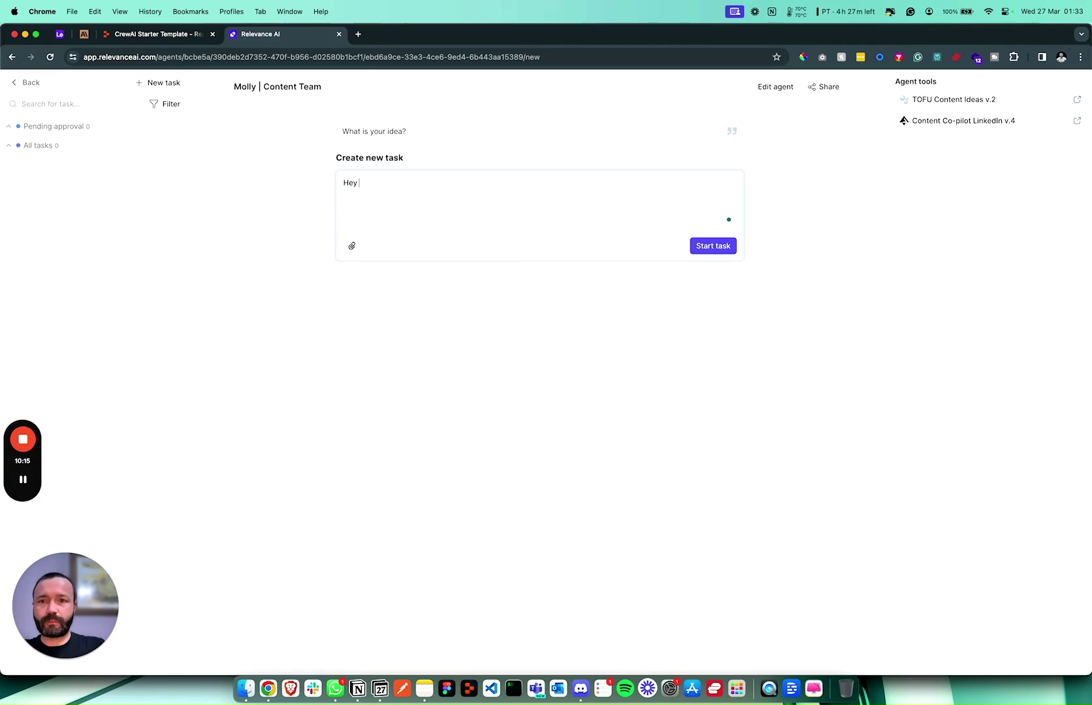
type("Molly I hav")
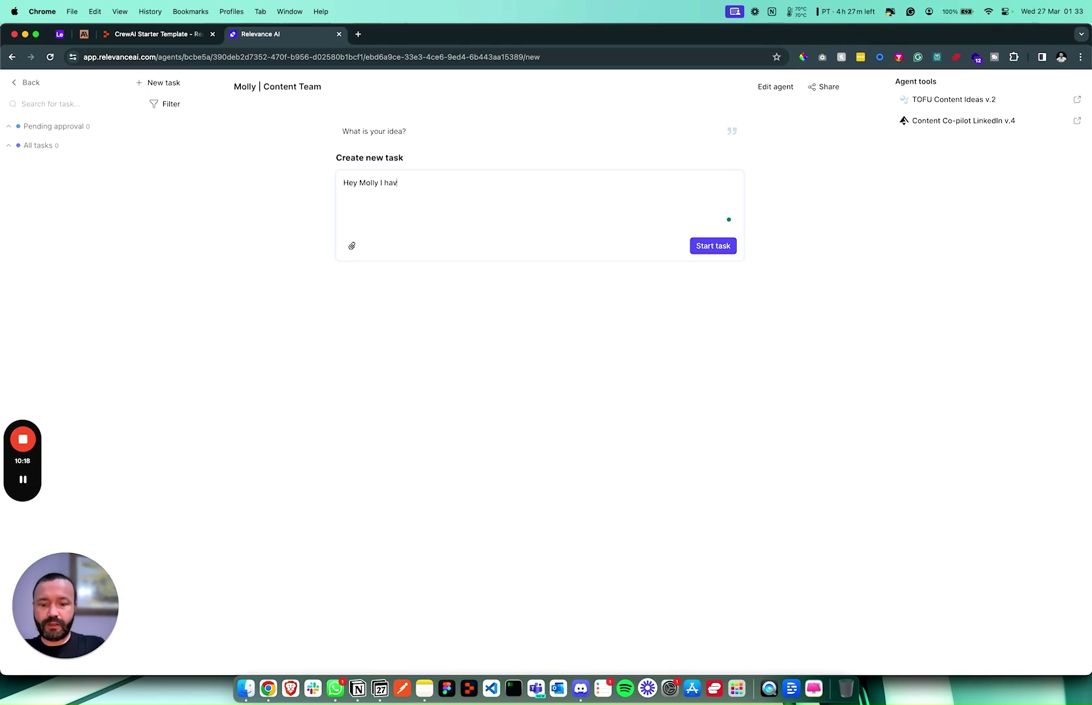
type("e a business i")
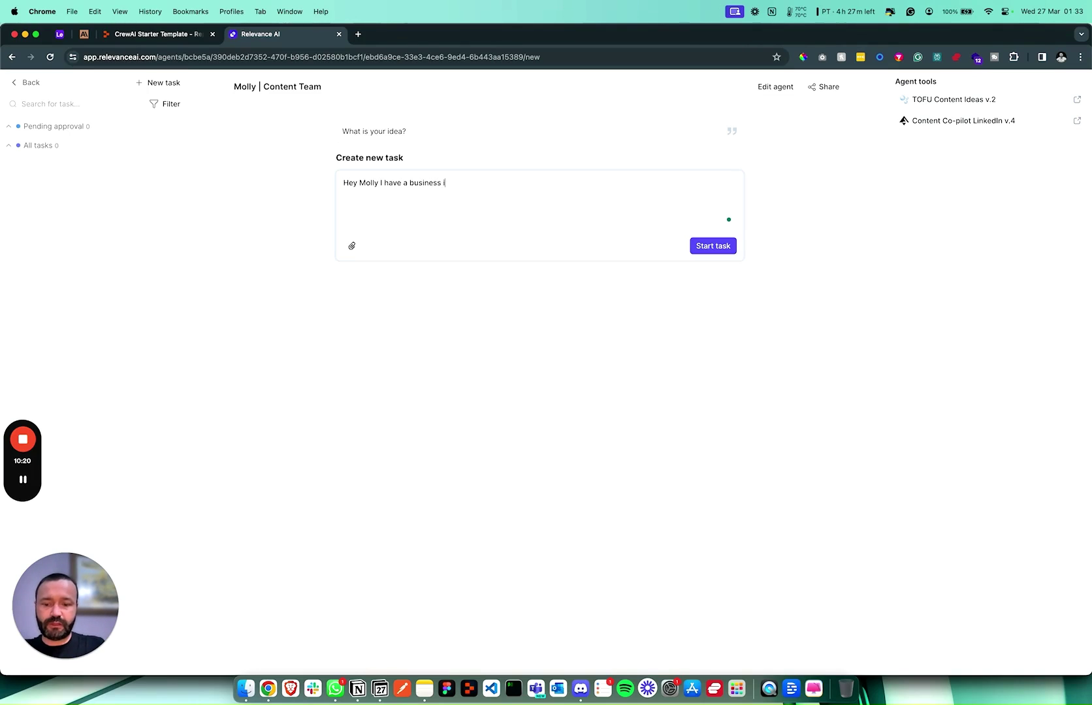
type("dea about creati")
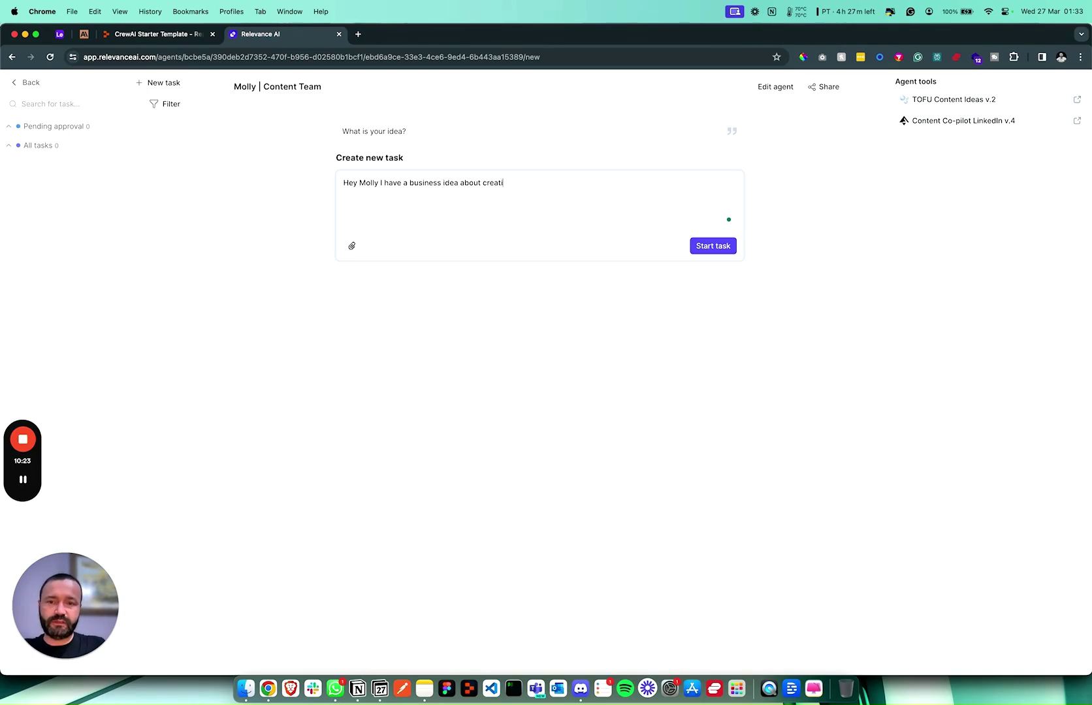
type("ng a")
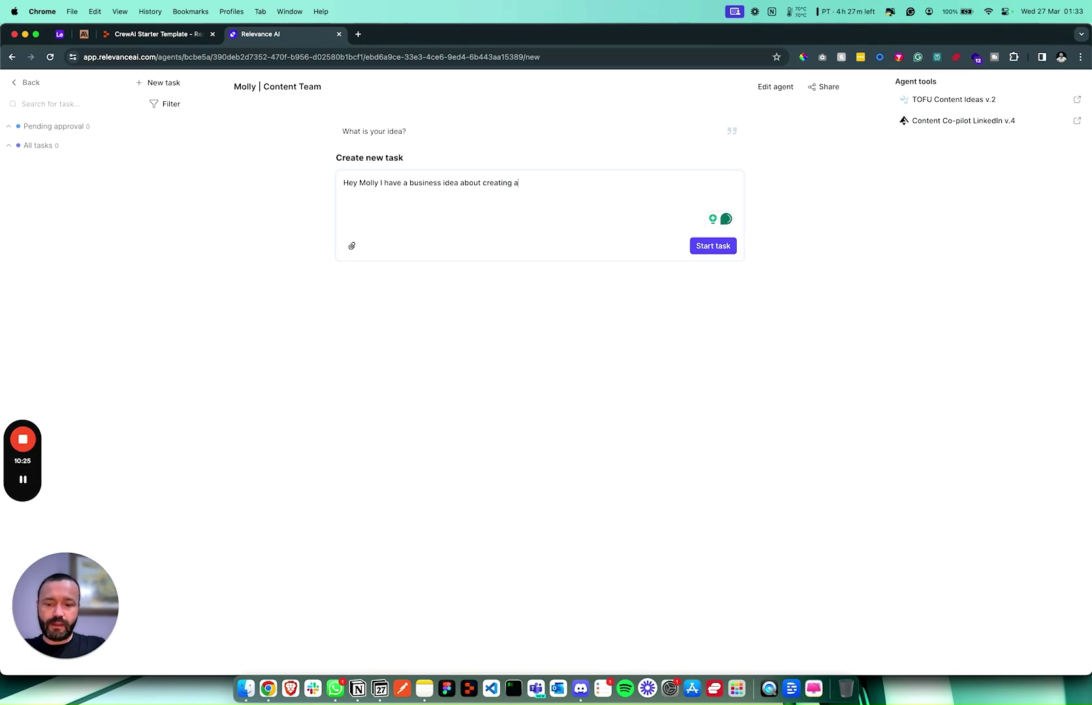
type("n AI Agen")
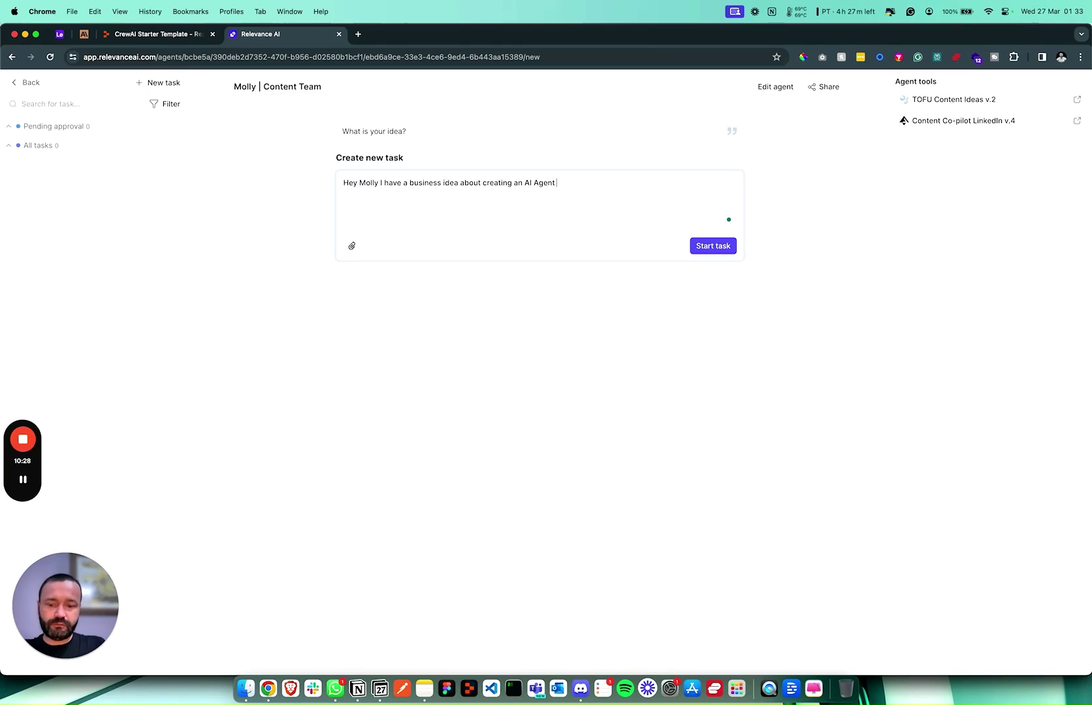
type("t agency")
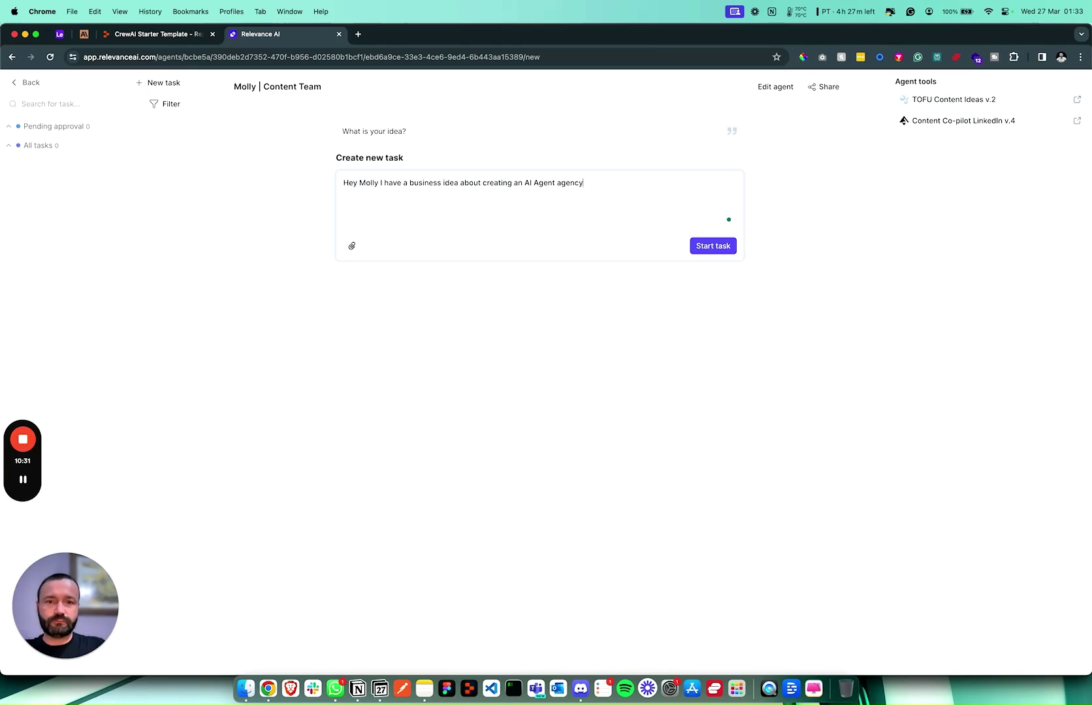
type(" can yo")
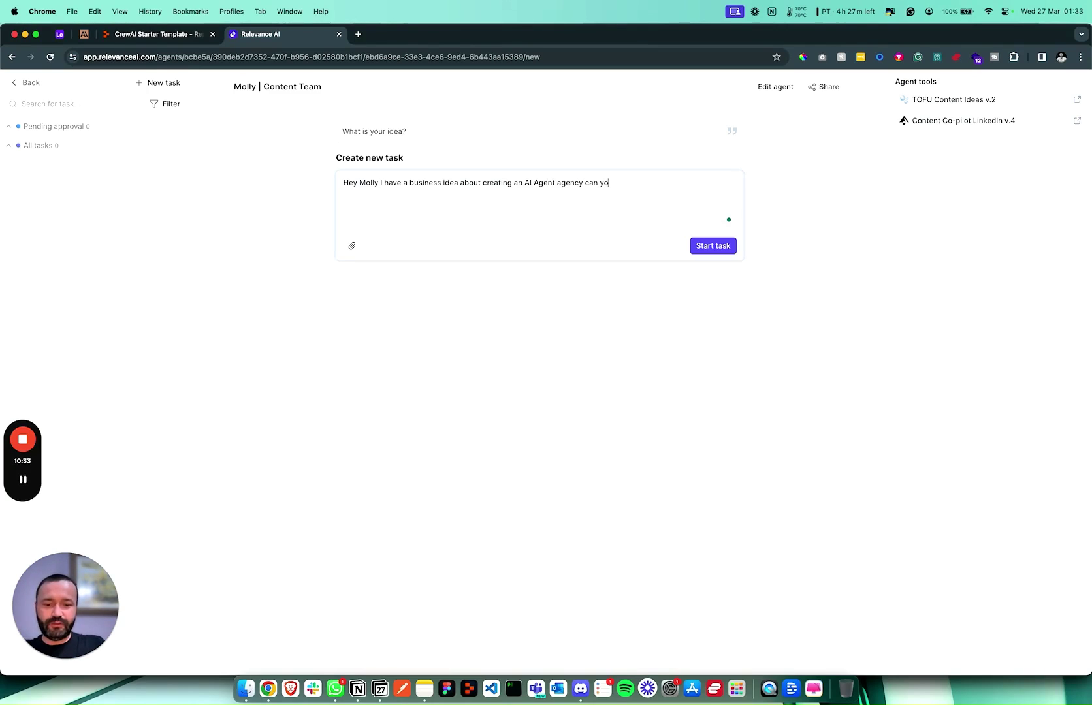
type("u provide me w")
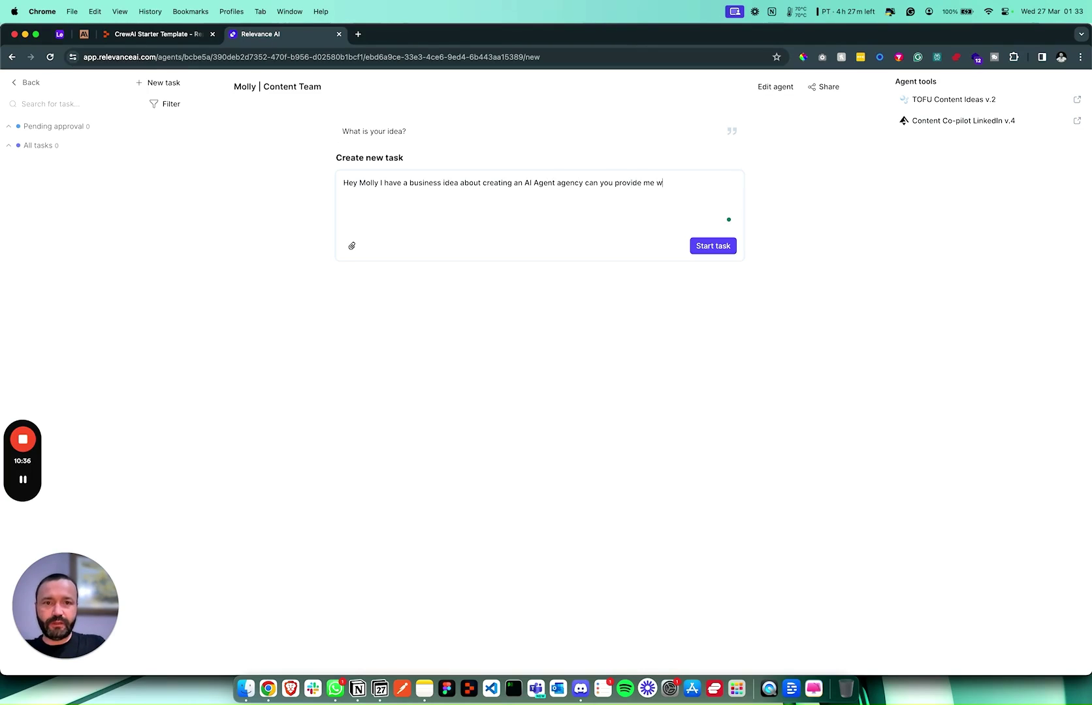
type("ith some ")
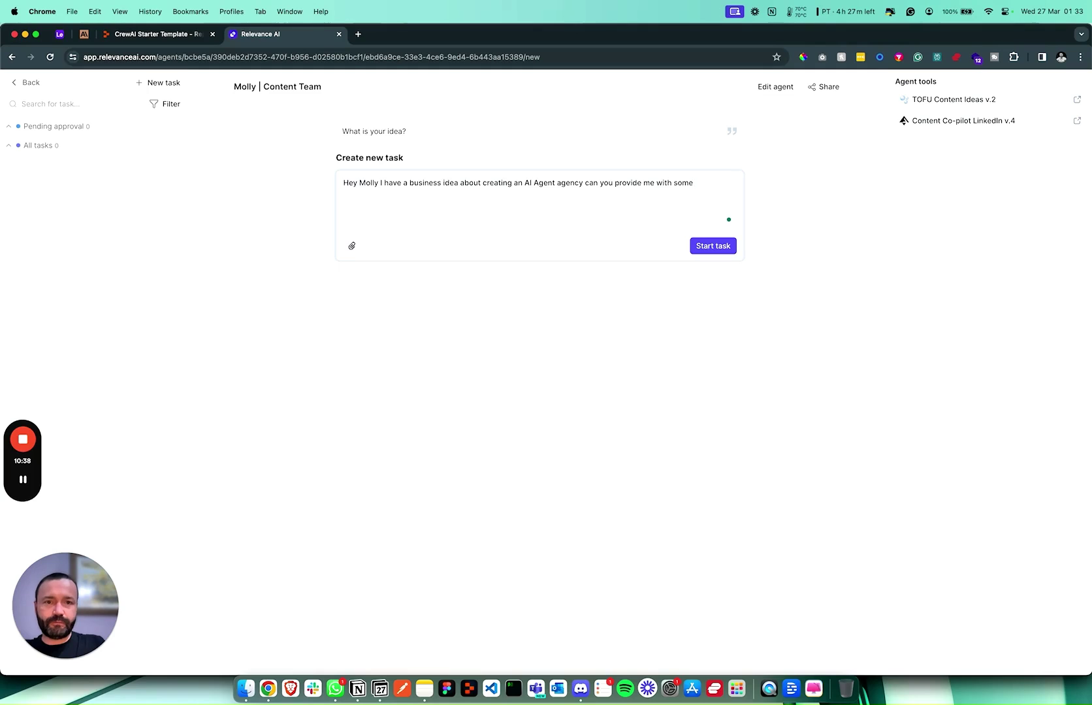
type("T")
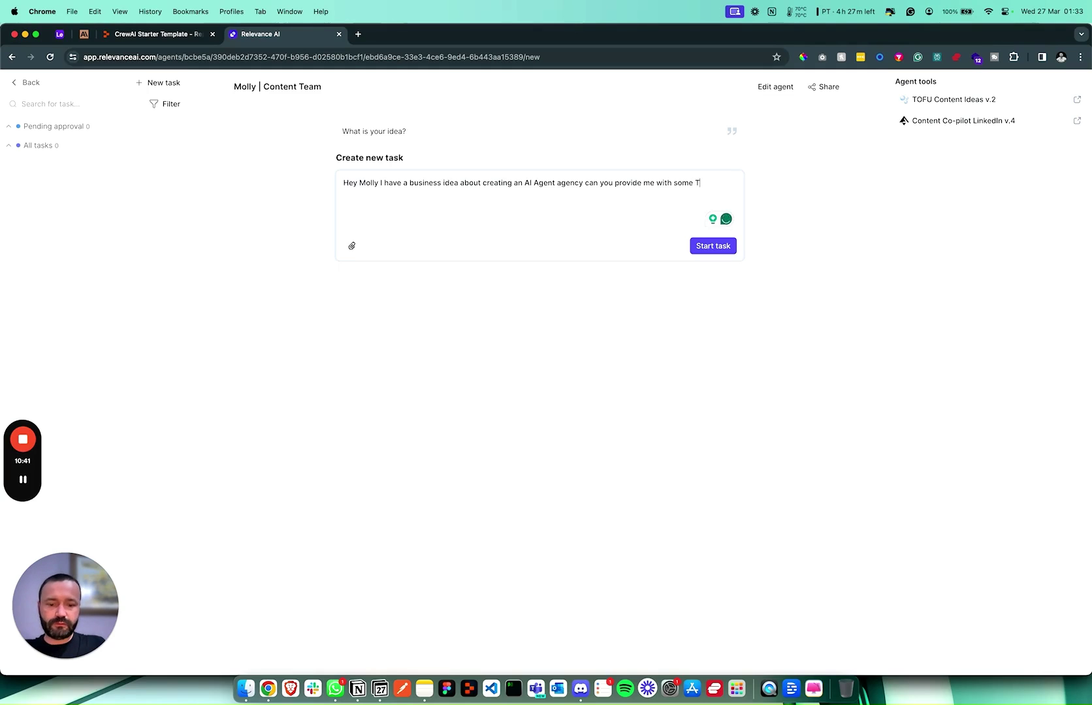
type("OFU ide")
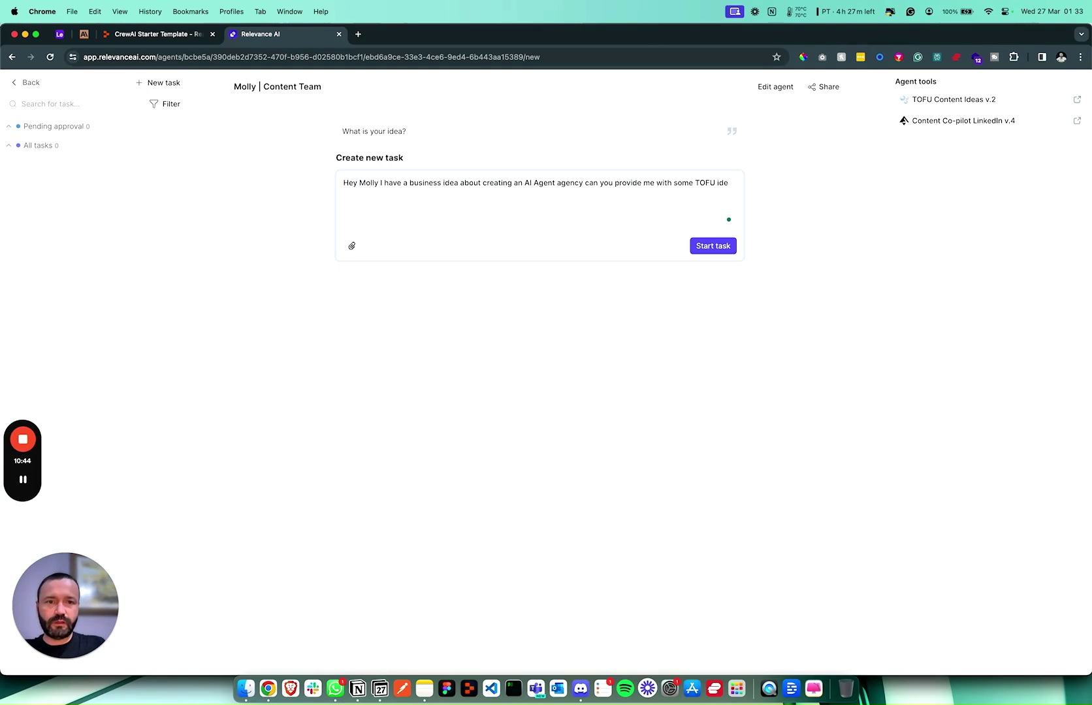
type("as")
Start the task and expand Molly's reply once TOFU Content Ideas v.2 has run.
left_click(711, 244)
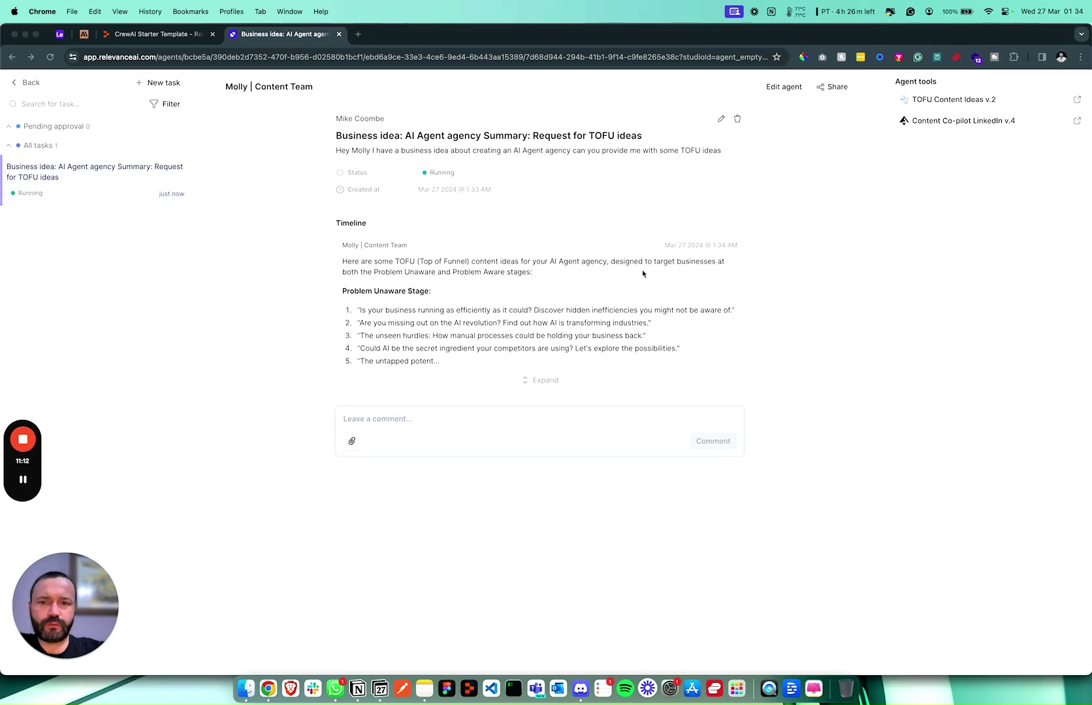
left_click(546, 385)
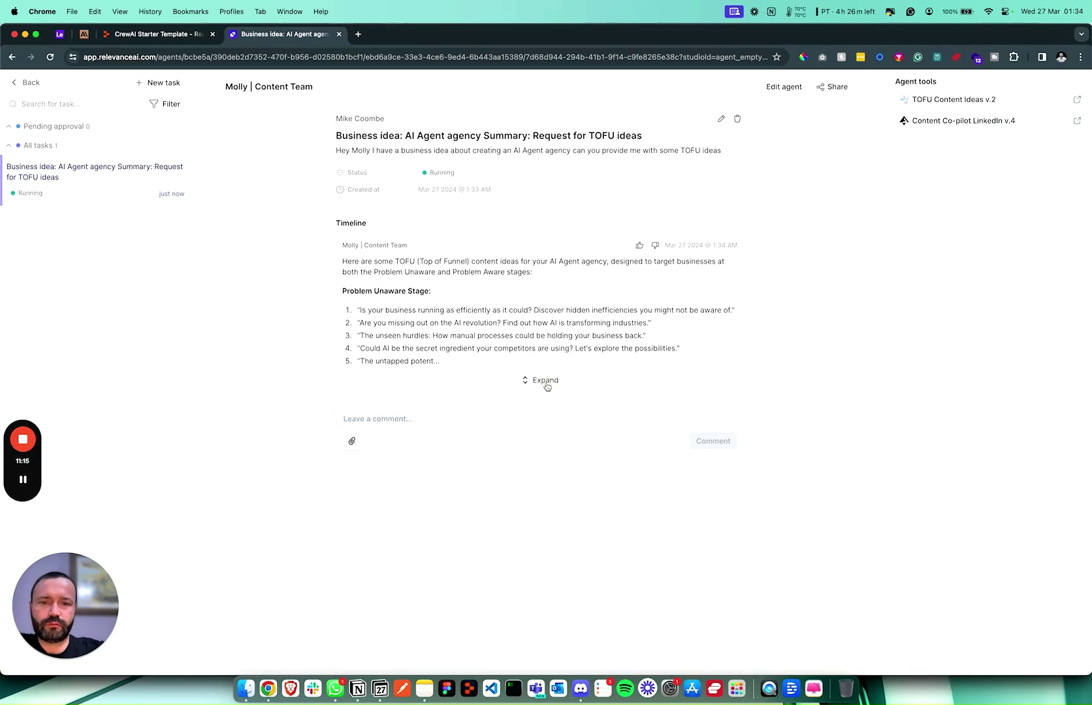
left_click(546, 381)
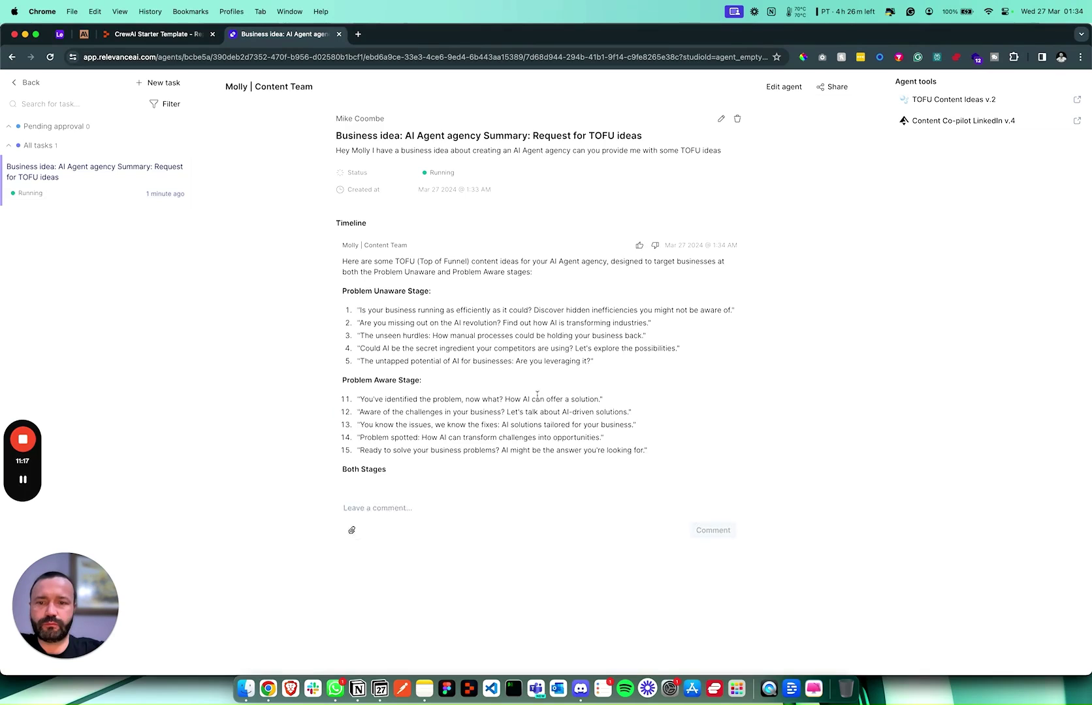
scroll(489, 454, "down", 1)
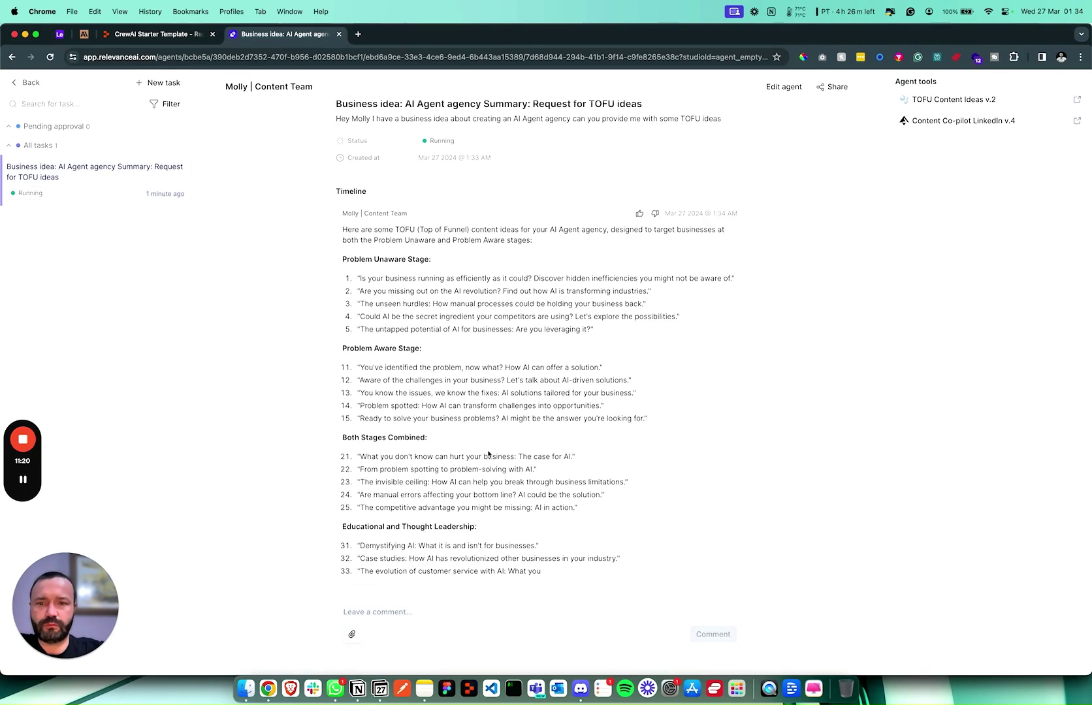
scroll(489, 454, "down", 2)
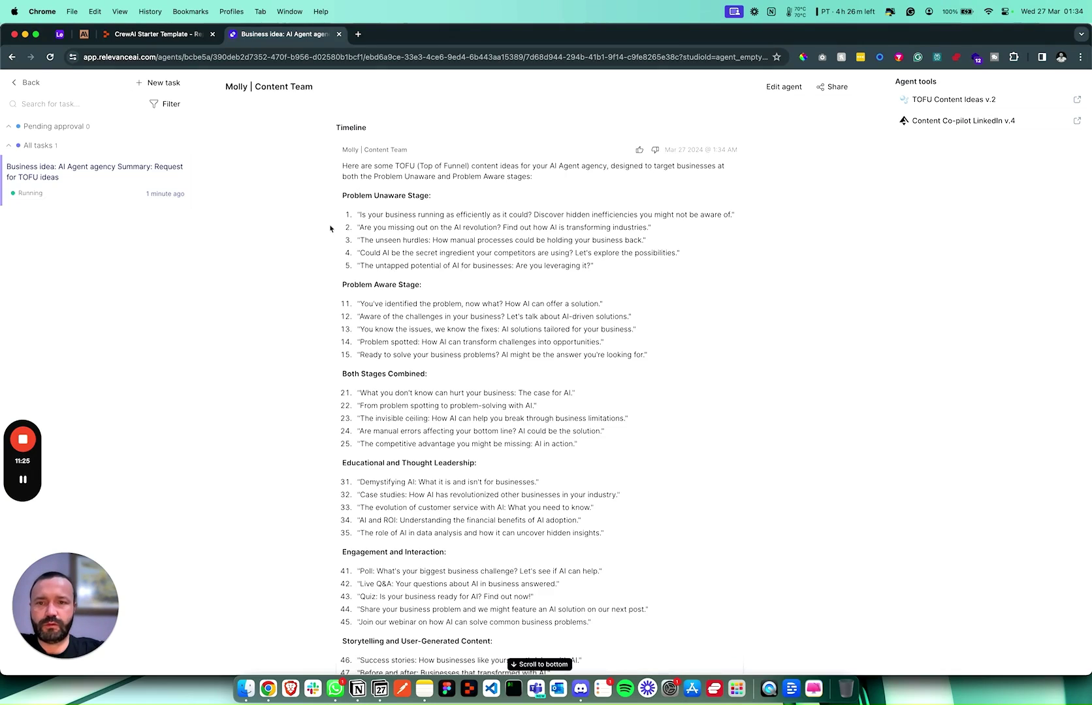
Read through the TOFU ideas grouped into Problem Unaware, Problem Aware and later stages.
scroll(415, 196, "up", 1)
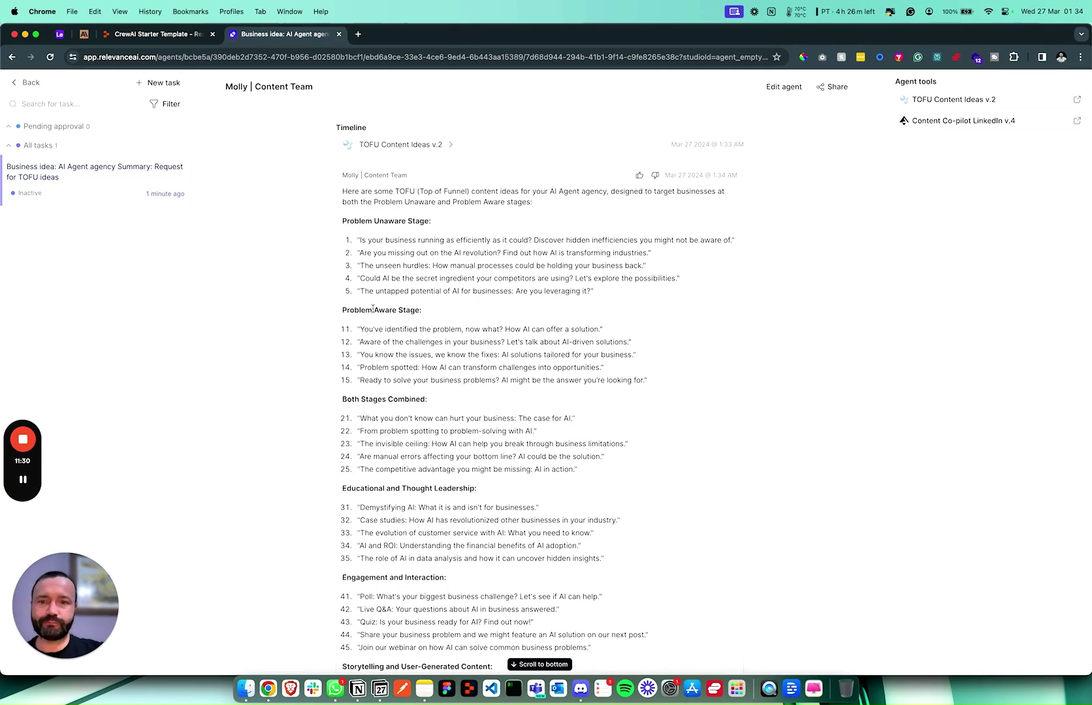
scroll(431, 365, "down", 3)
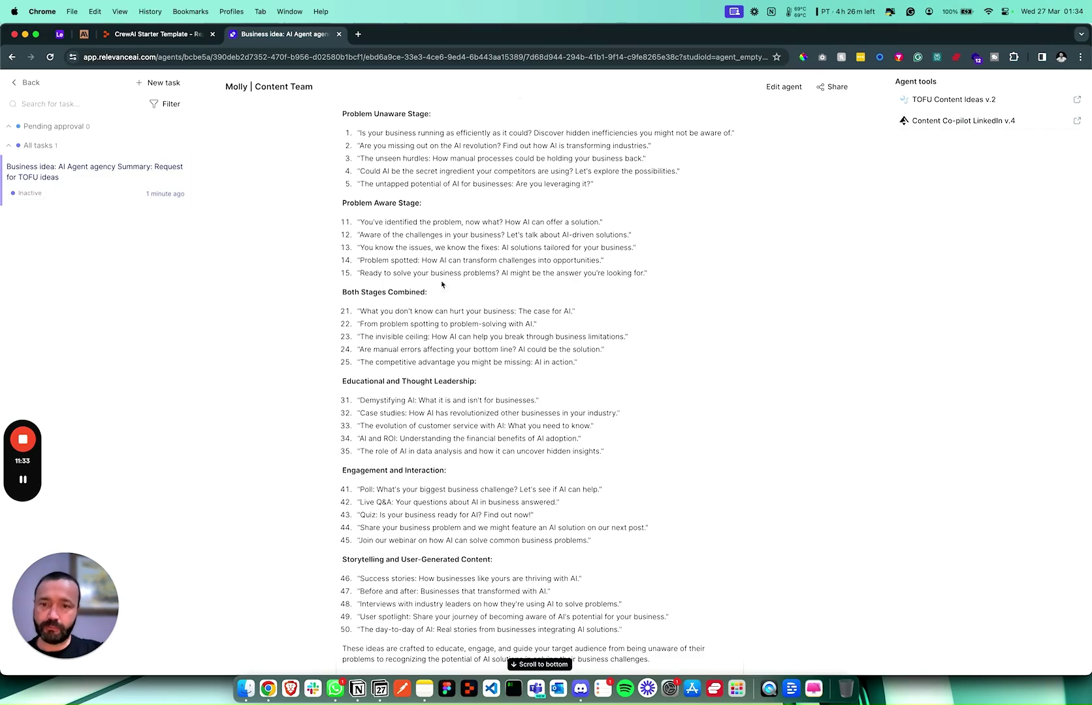
scroll(444, 366, "down", 4)
scroll(444, 370, "down", 1)
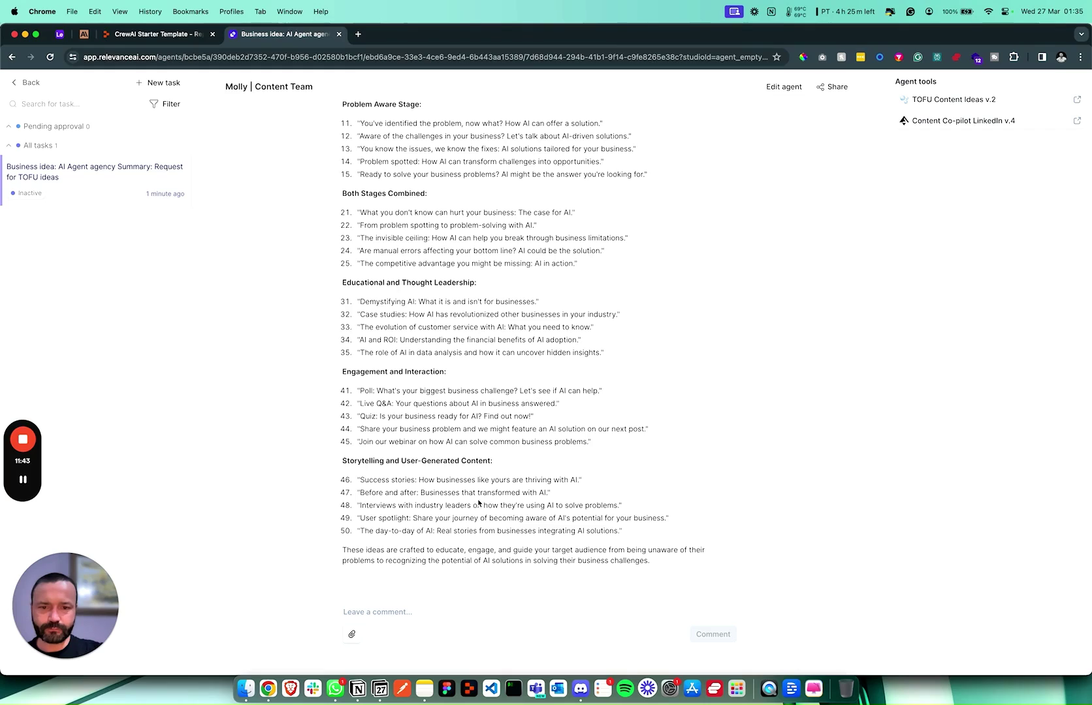
scroll(443, 352, "up", 5)
scroll(443, 353, "up", 1)
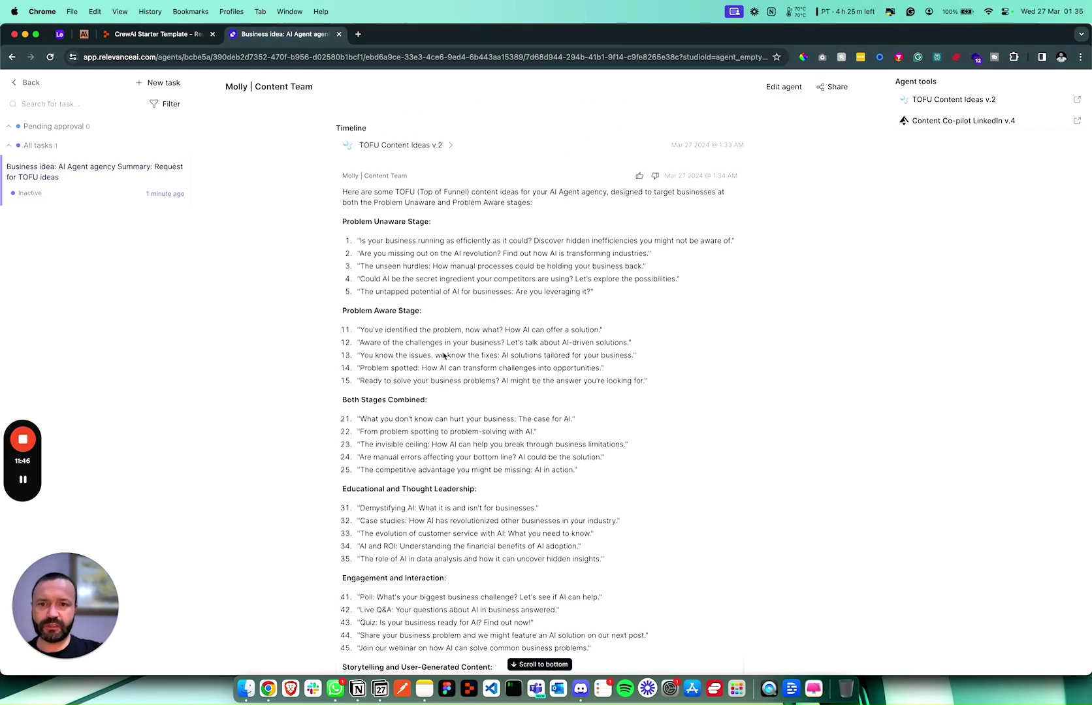
scroll(497, 353, "down", 4)
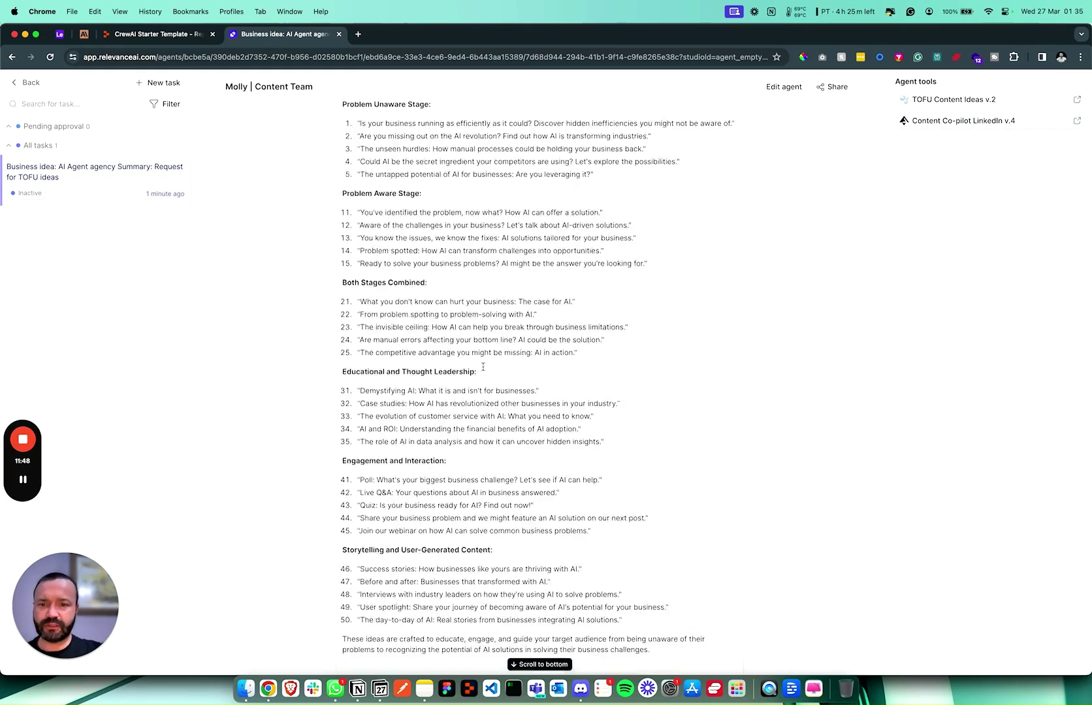
scroll(483, 367, "up", 3)
scroll(421, 376, "down", 1)
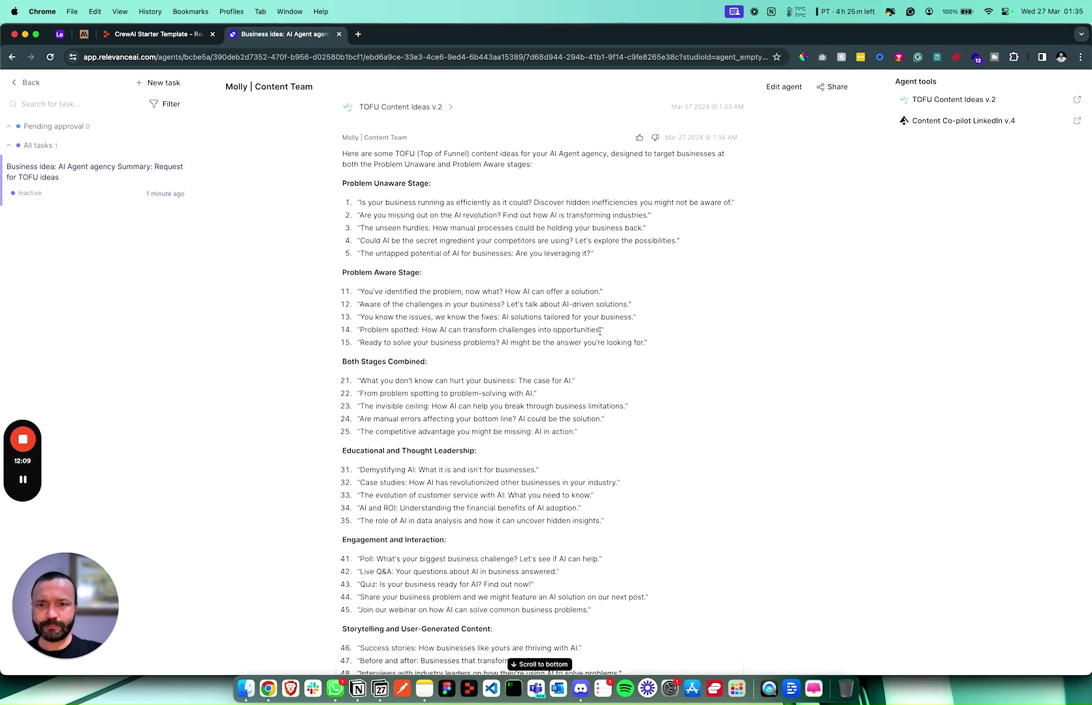
Draft a comment asking Molly for a LinkedIn post using the quoted 'Problem spotted' idea.
left_click_drag(600, 331, 361, 329)
key("super+c")
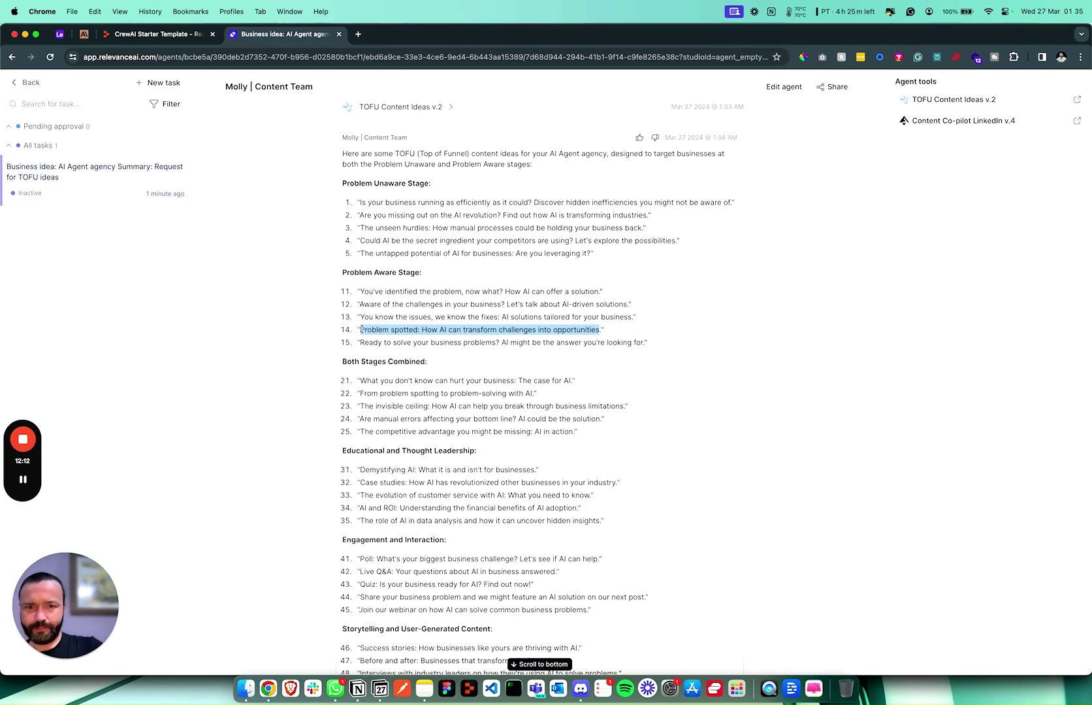
scroll(398, 314, "down", 5)
left_click(411, 611)
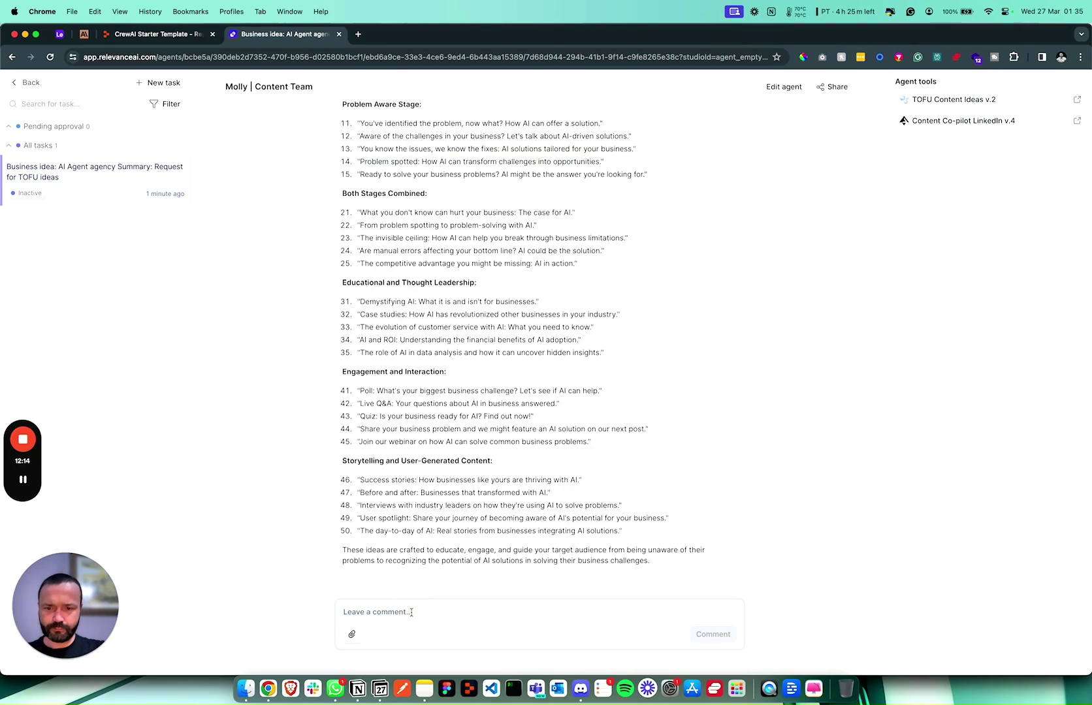
type("Now ")
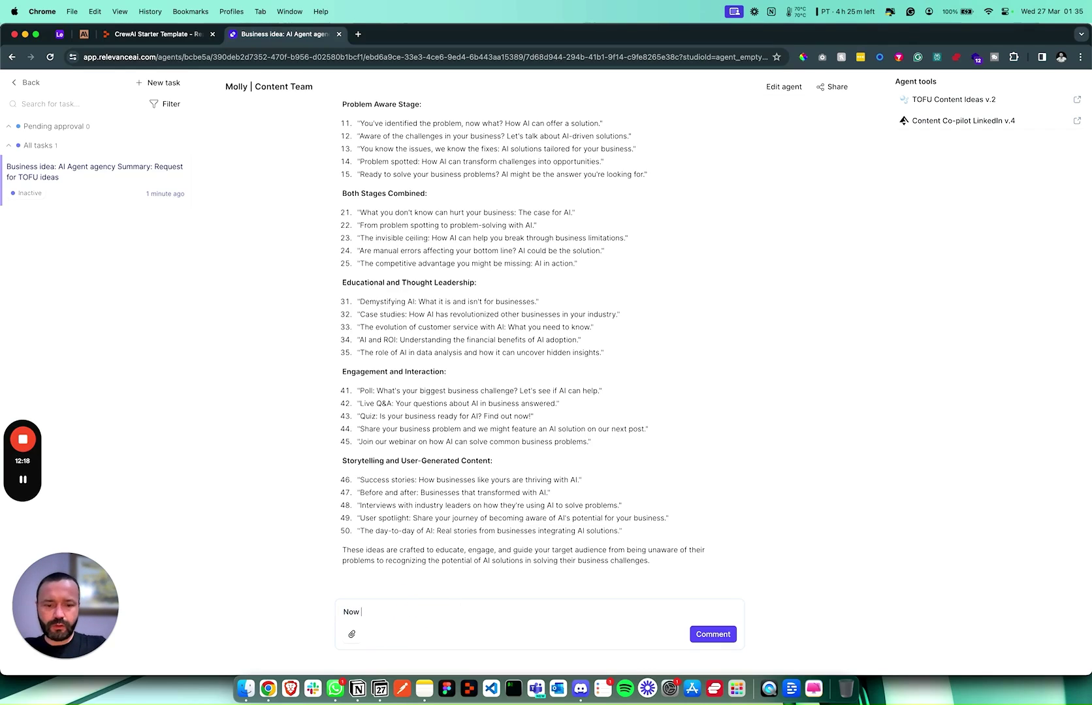
type("please create a ")
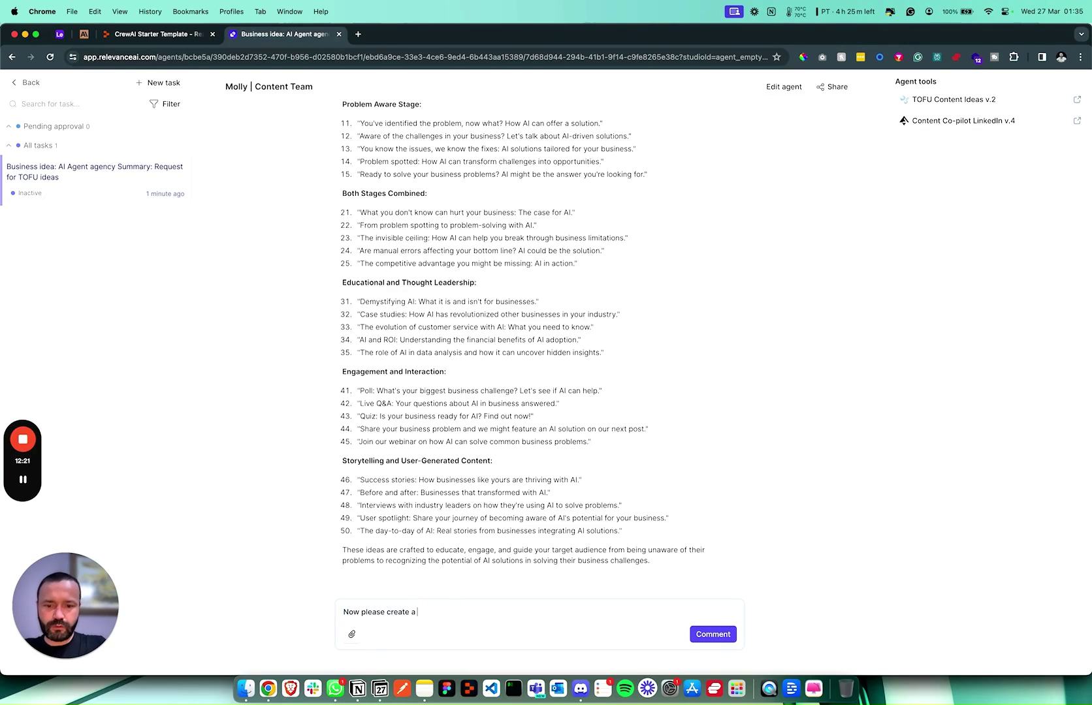
type("LinkedIn post ")
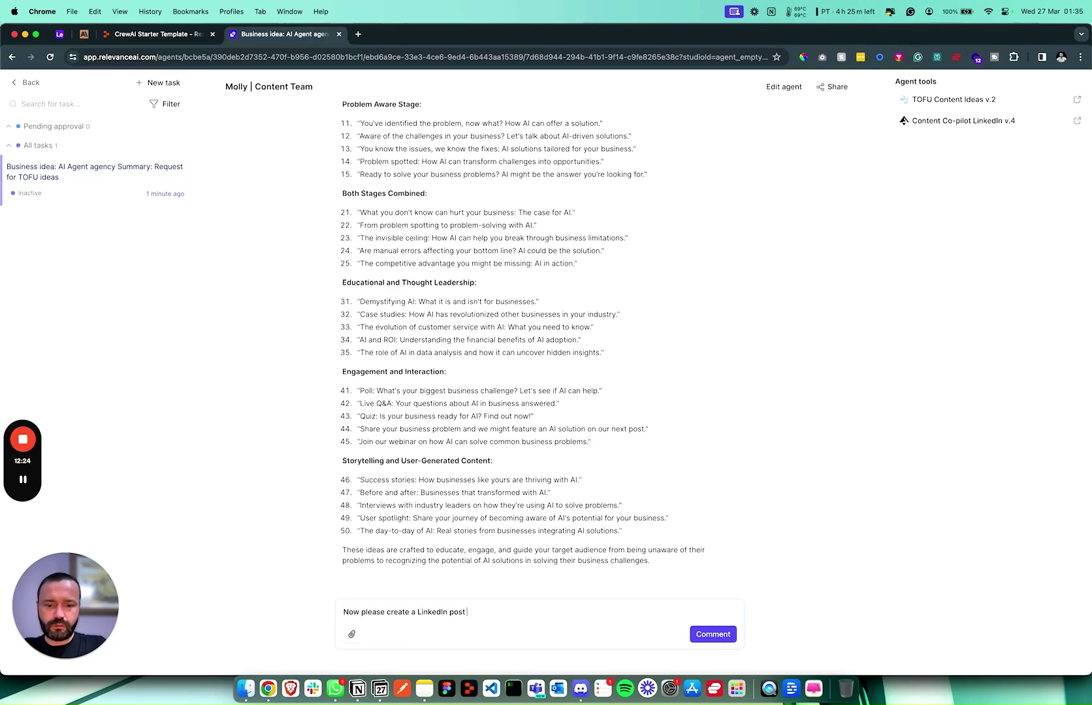
type("using the idea")
key("super+v")
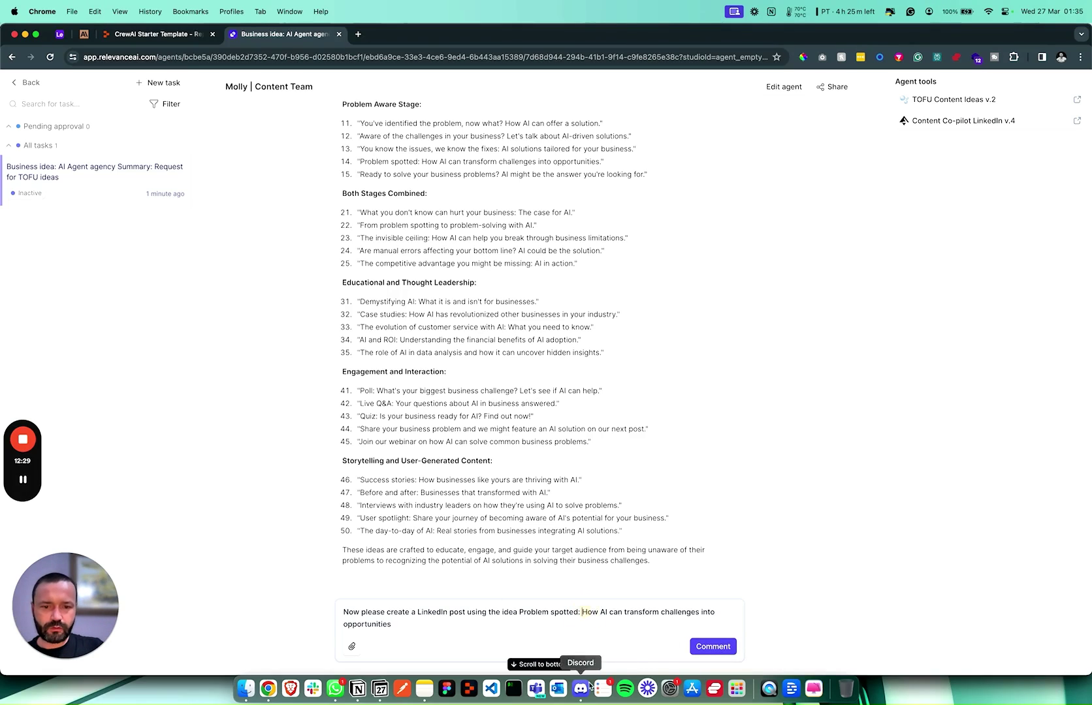
left_click(581, 614)
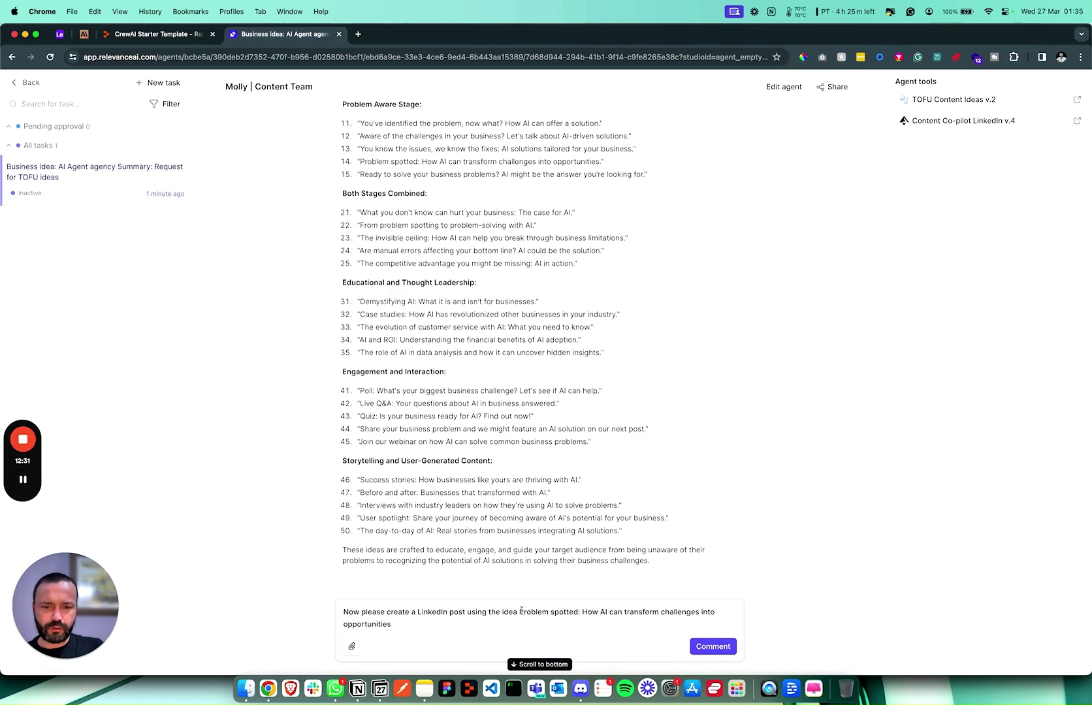
left_click(519, 611)
type("\"")
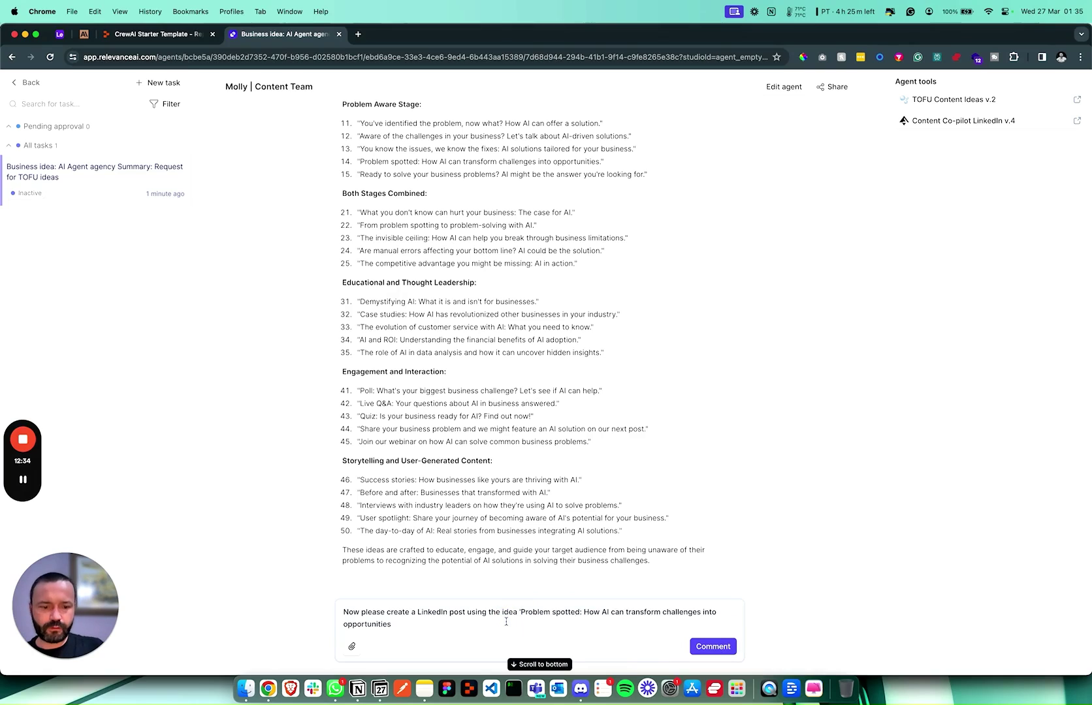
Send the LinkedIn post request to Molly and expand the agent's drafted post.
left_click(710, 645)
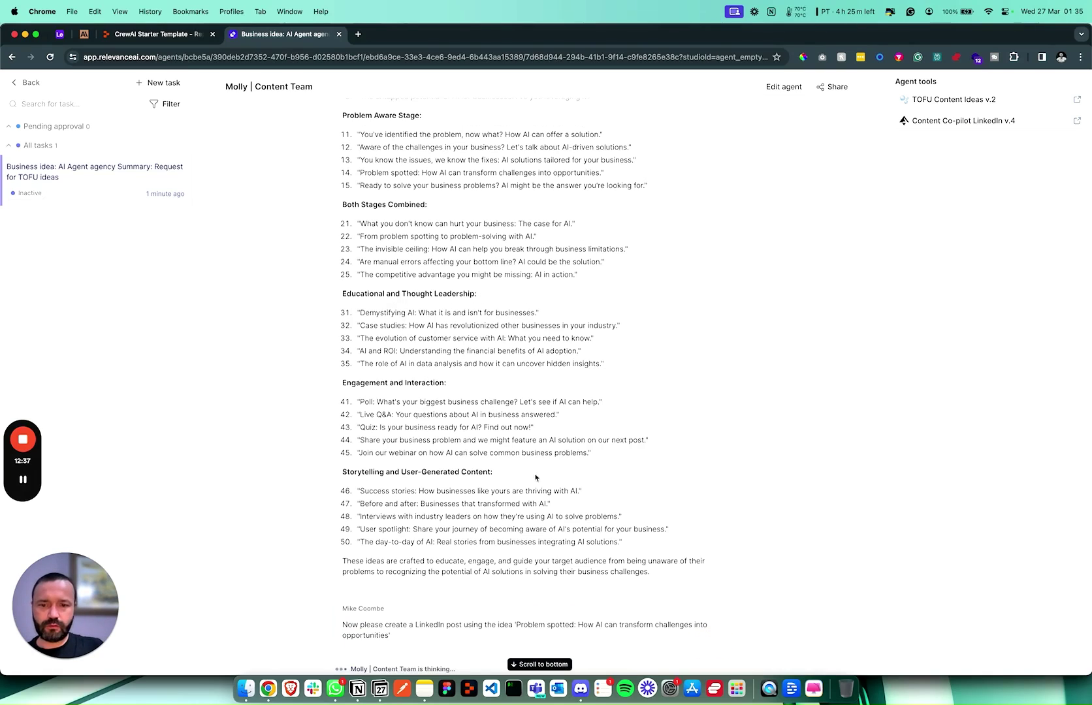
mouse_move(5, 441)
scroll(211, 519, "down", 3)
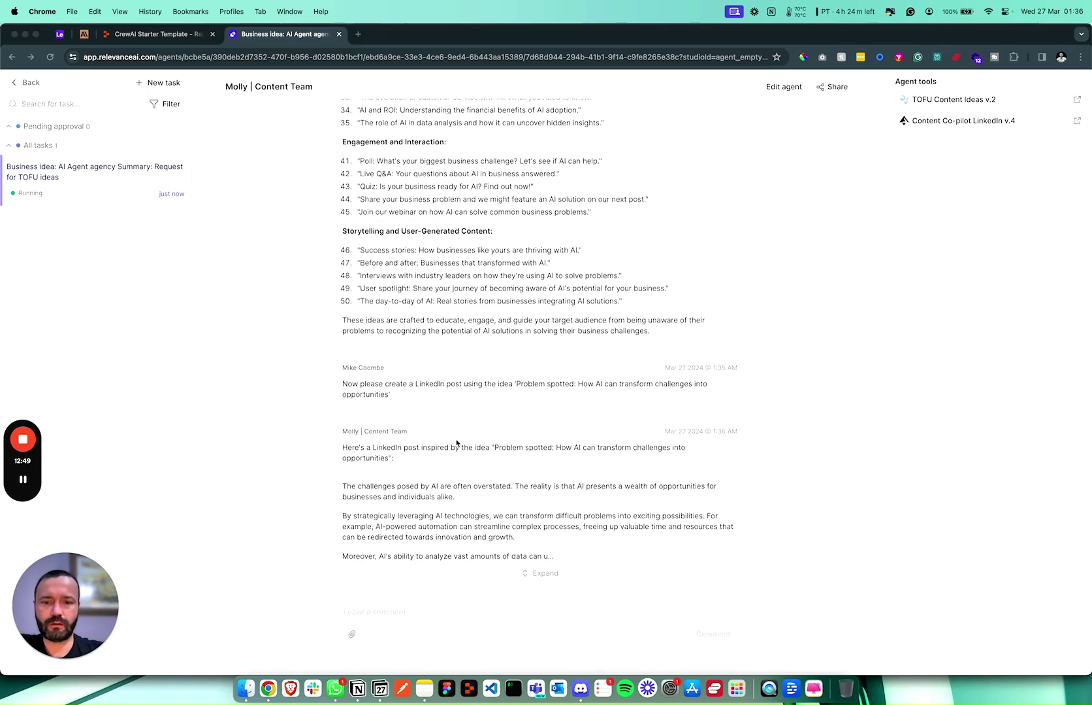
left_click(542, 574)
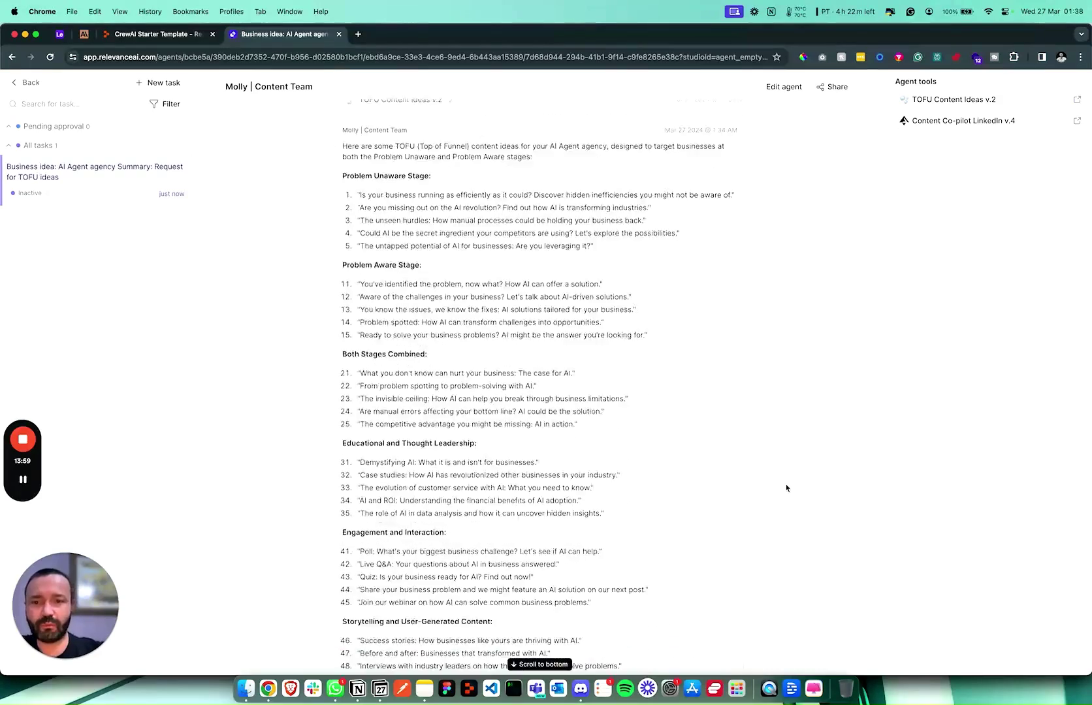
Highlight the post's first paragraph and its five body paragraphs to review them.
scroll(786, 488, "down", 1)
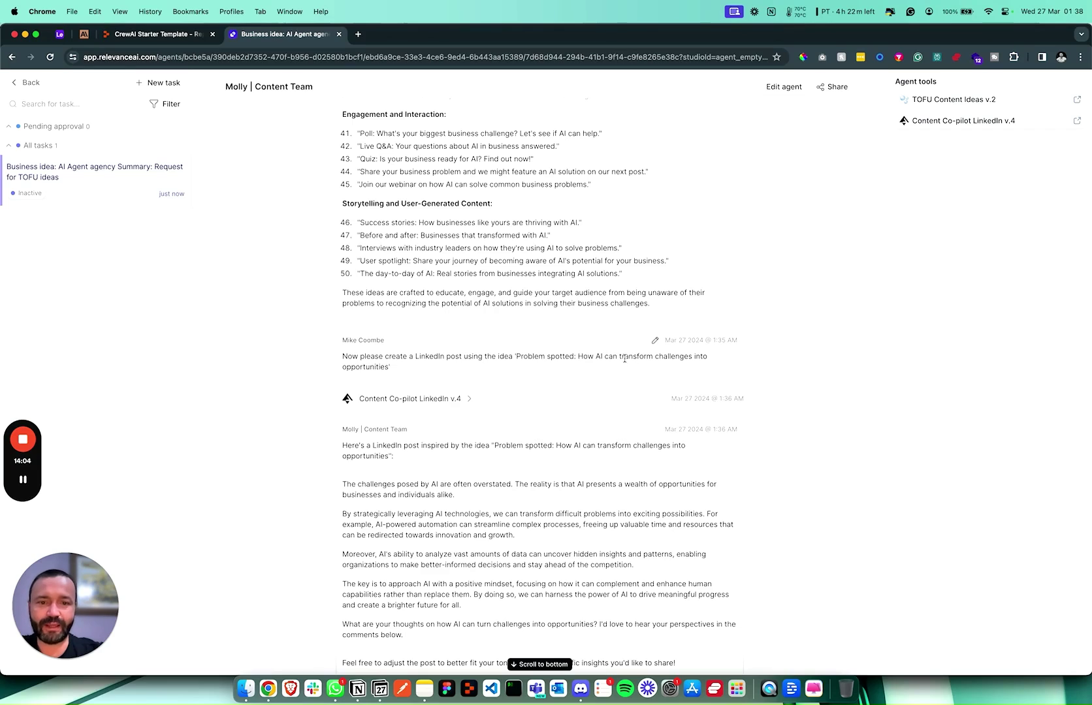
scroll(557, 432, "down", 3)
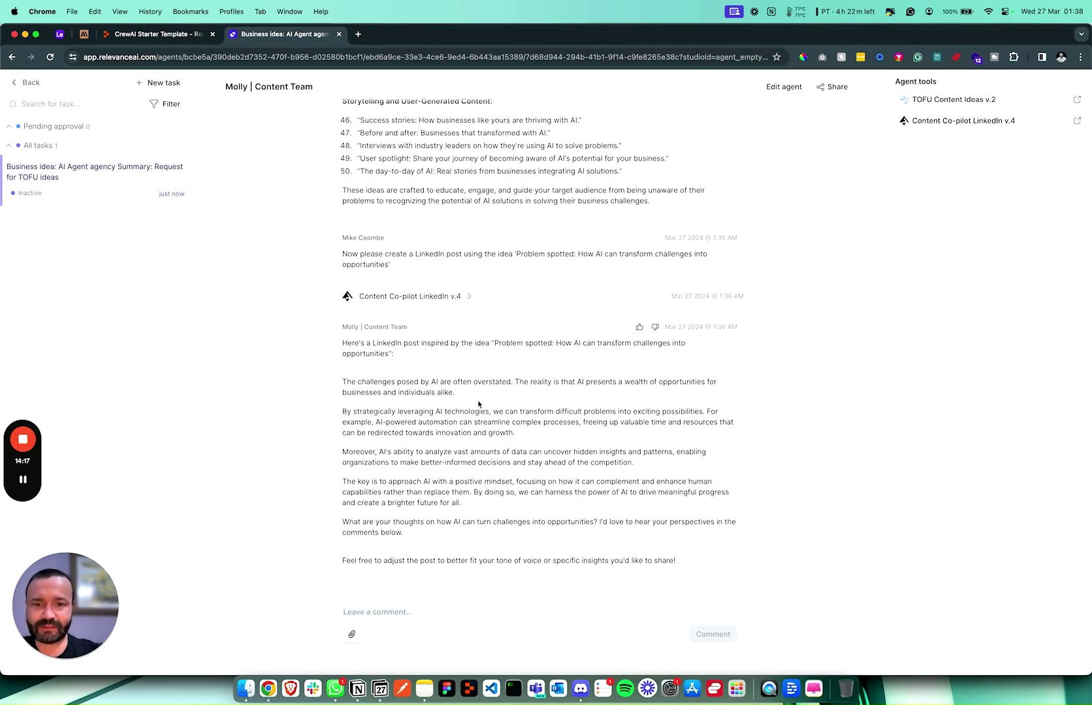
left_click_drag(455, 392, 341, 382)
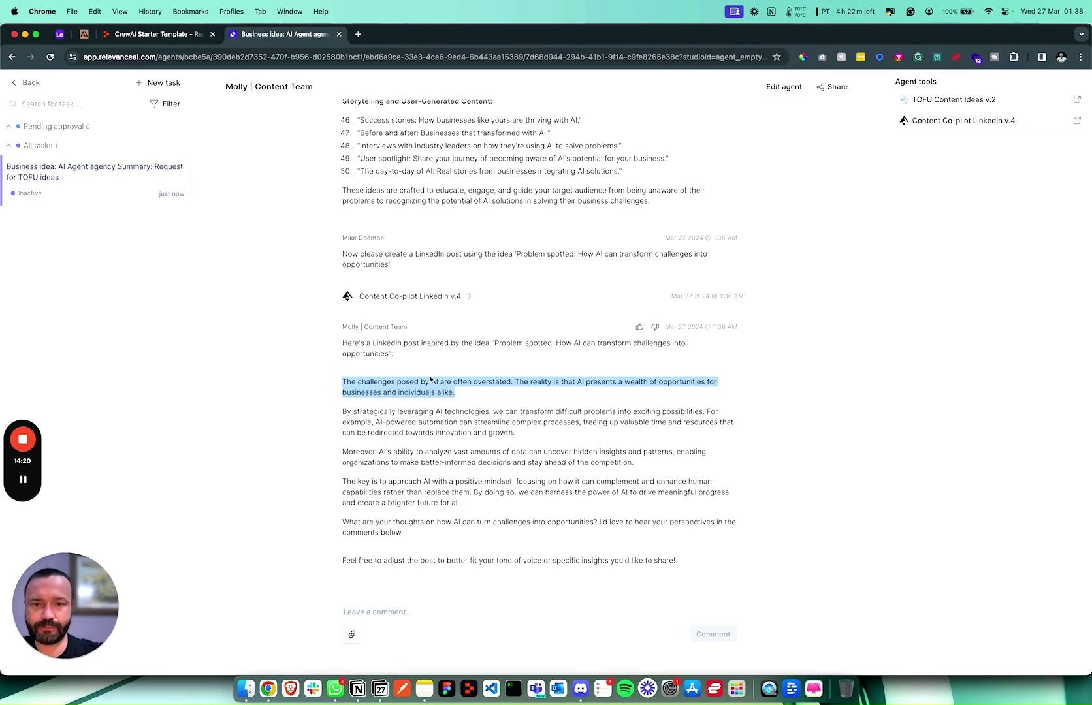
left_click(464, 410)
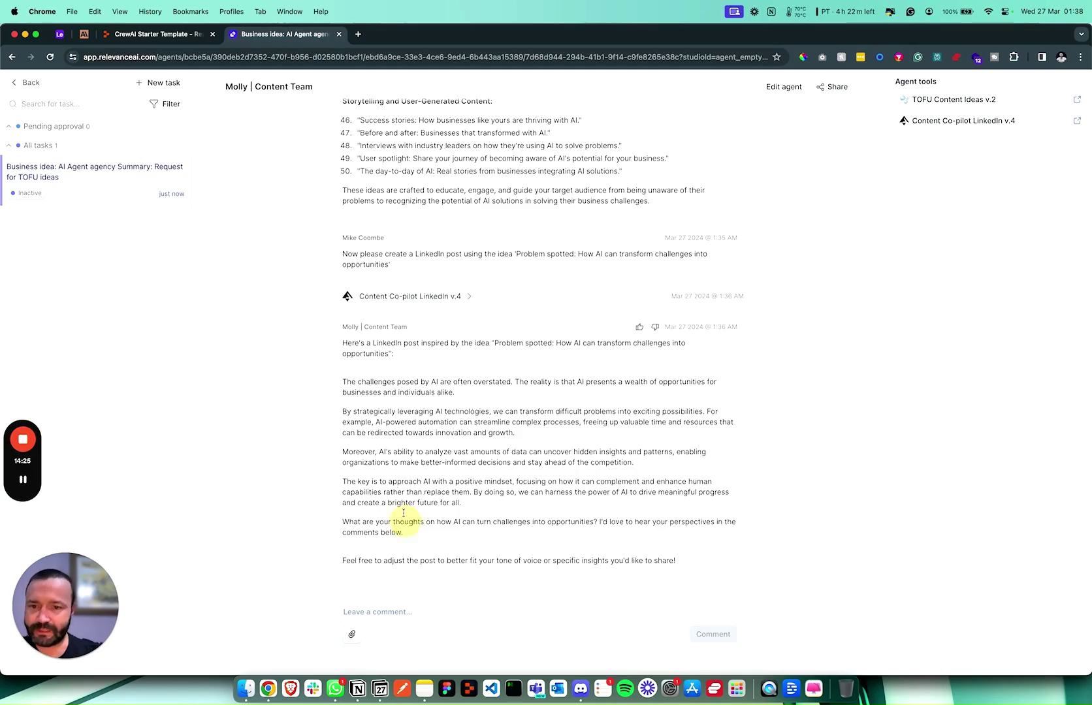
left_click_drag(405, 532, 341, 386)
left_click(418, 441)
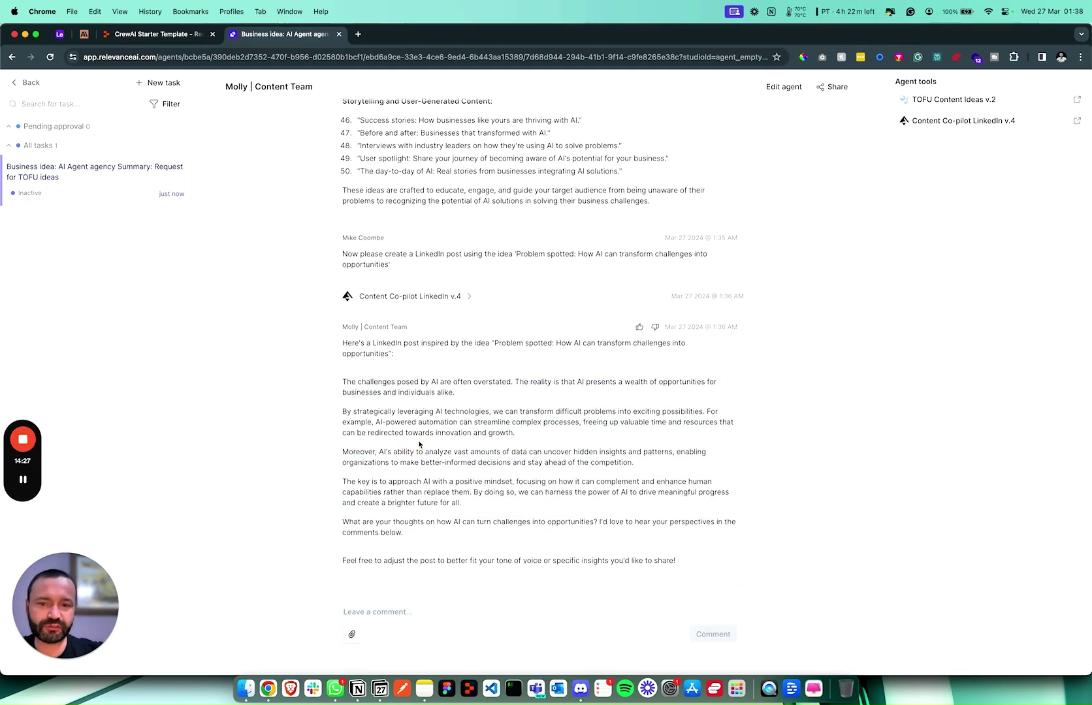
Scroll through Molly's LinkedIn post reply on transforming challenges into opportunities.
scroll(367, 445, "up", 10)
scroll(365, 446, "up", 3)
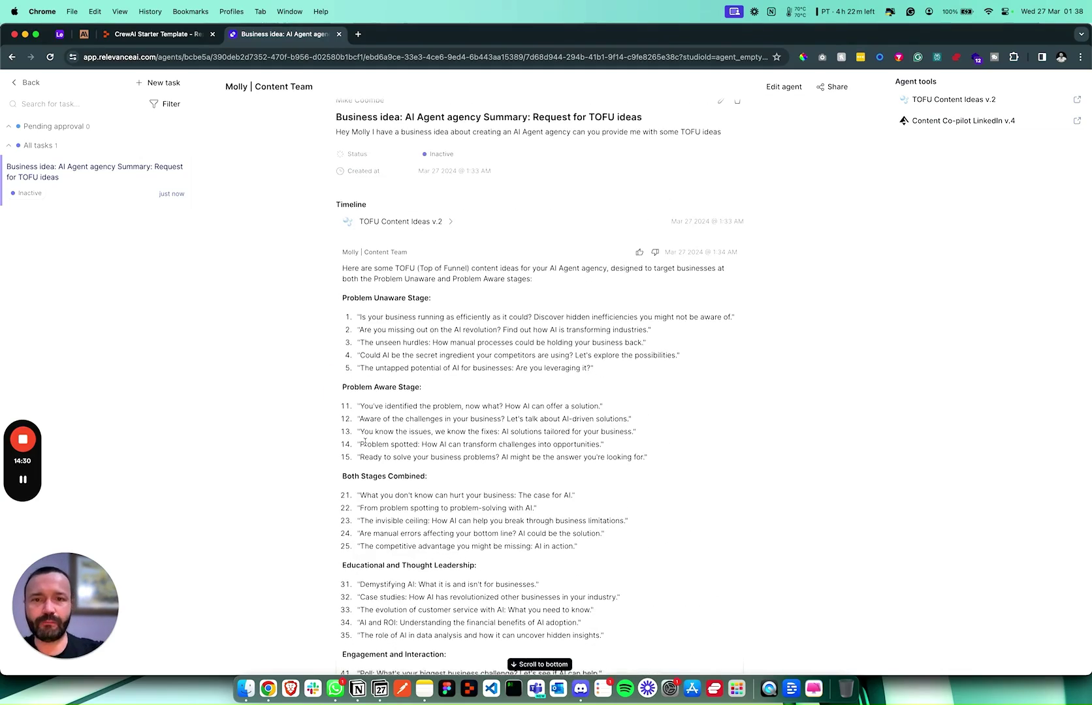
scroll(365, 446, "down", 3)
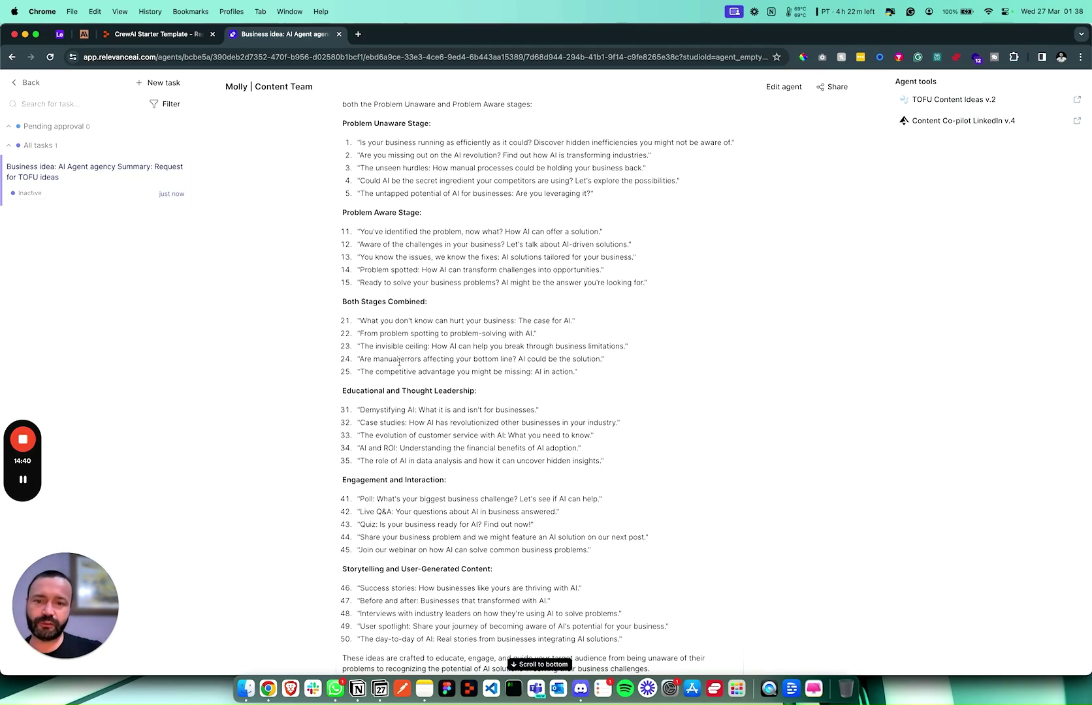
scroll(516, 464, "down", 10)
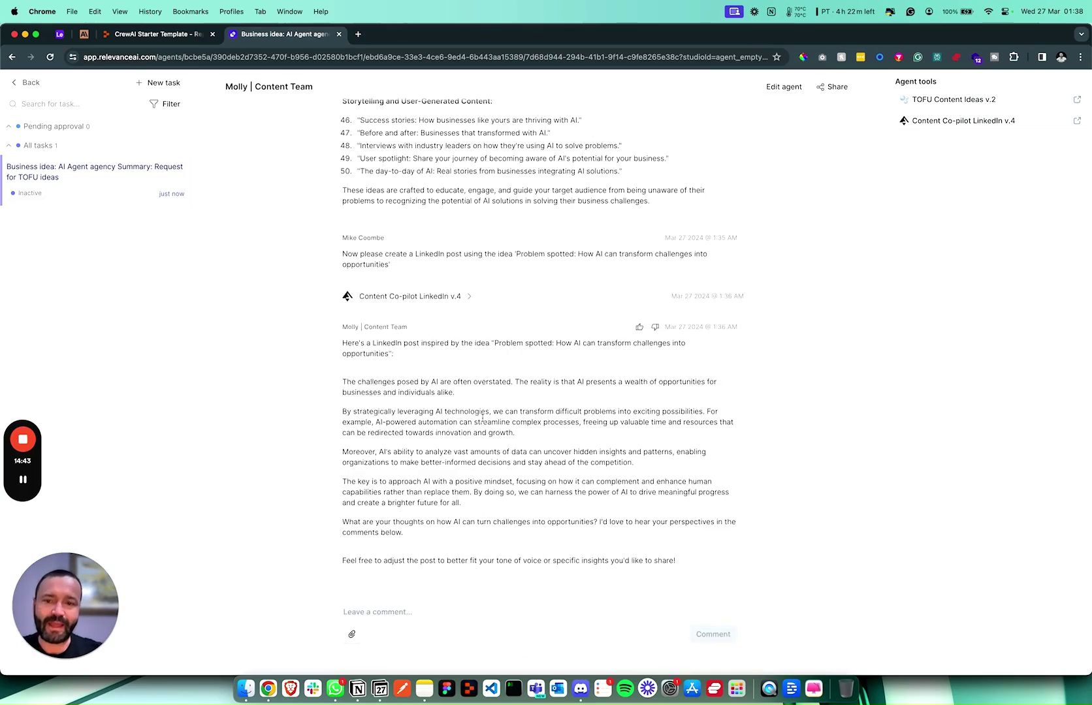
scroll(482, 417, "up", 15)
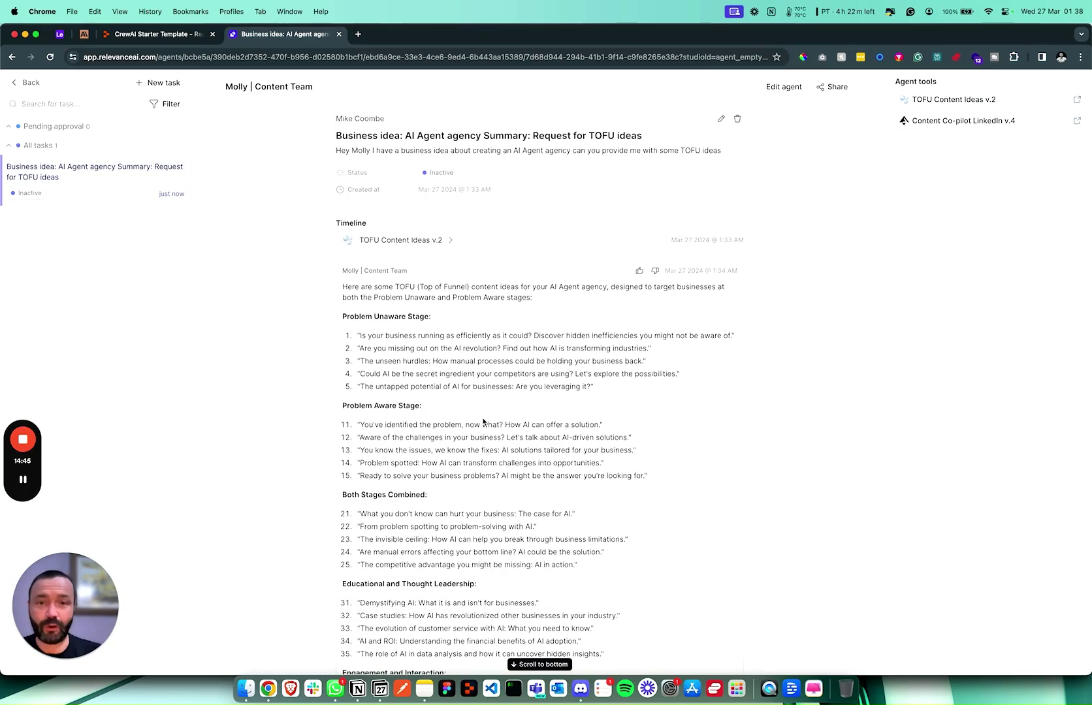
scroll(484, 422, "down", 8)
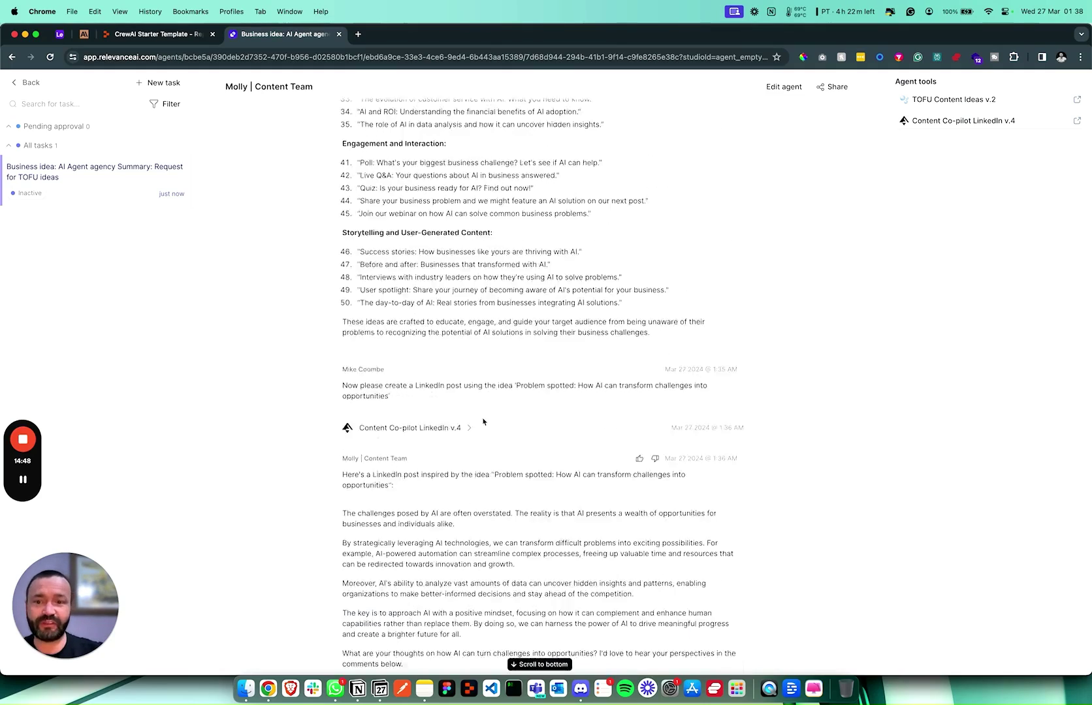
scroll(483, 422, "up", 5)
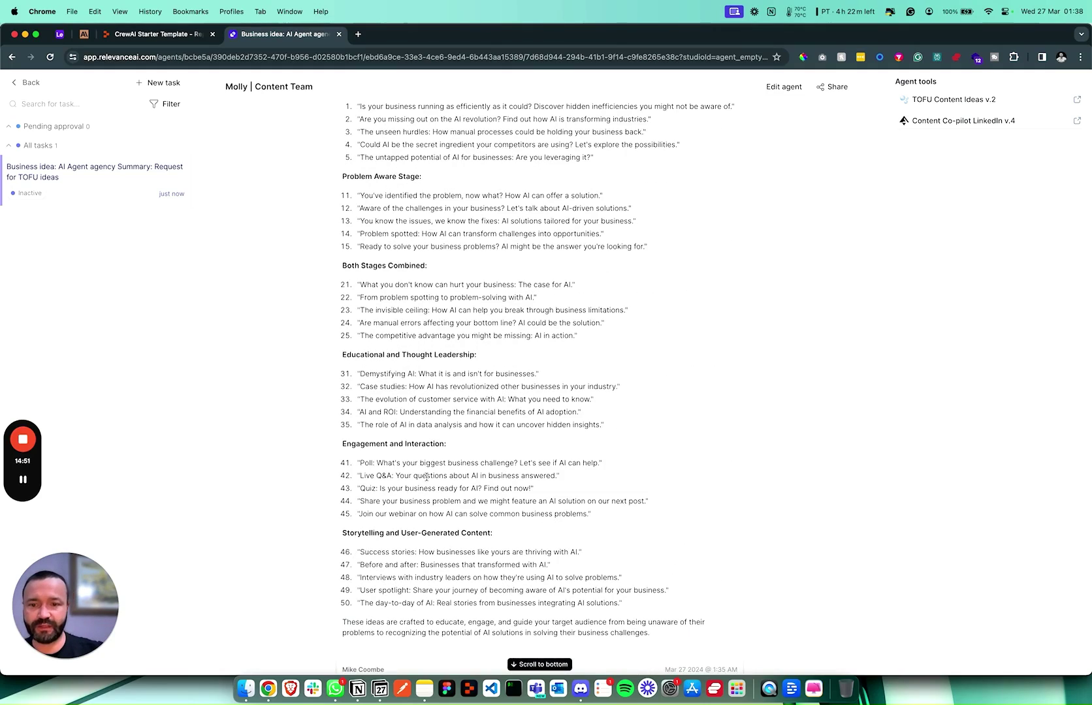
scroll(480, 464, "down", 6)
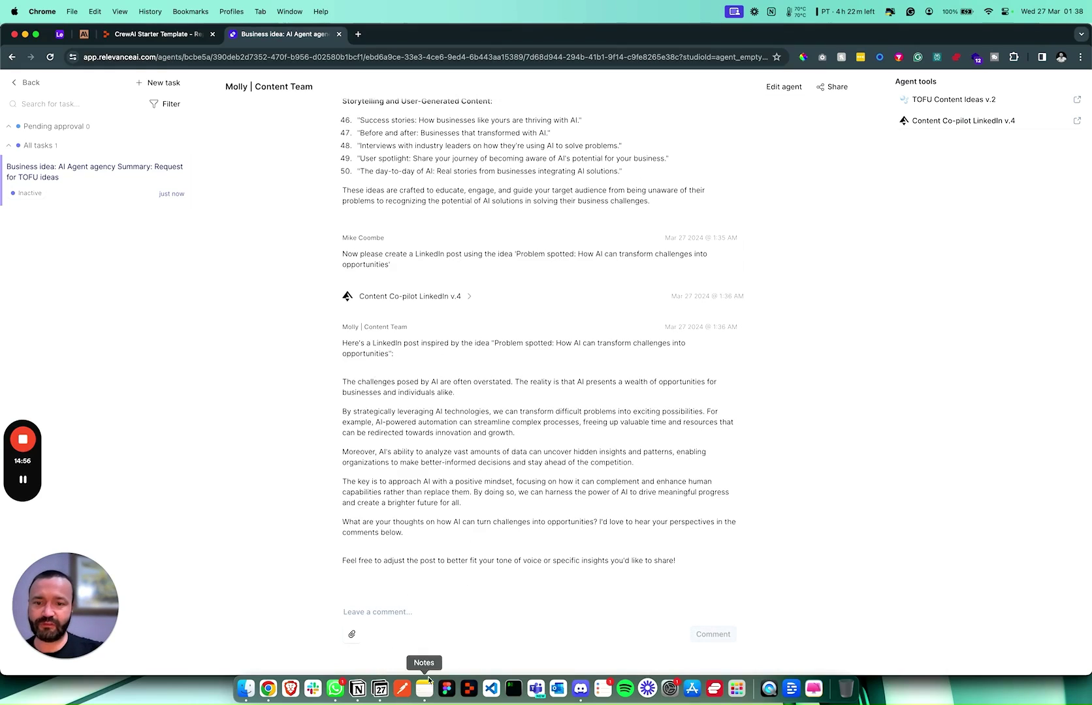
Highlight the LinkedIn post's body text to review it, leaving the follow-up comment unwritten.
left_click(362, 612)
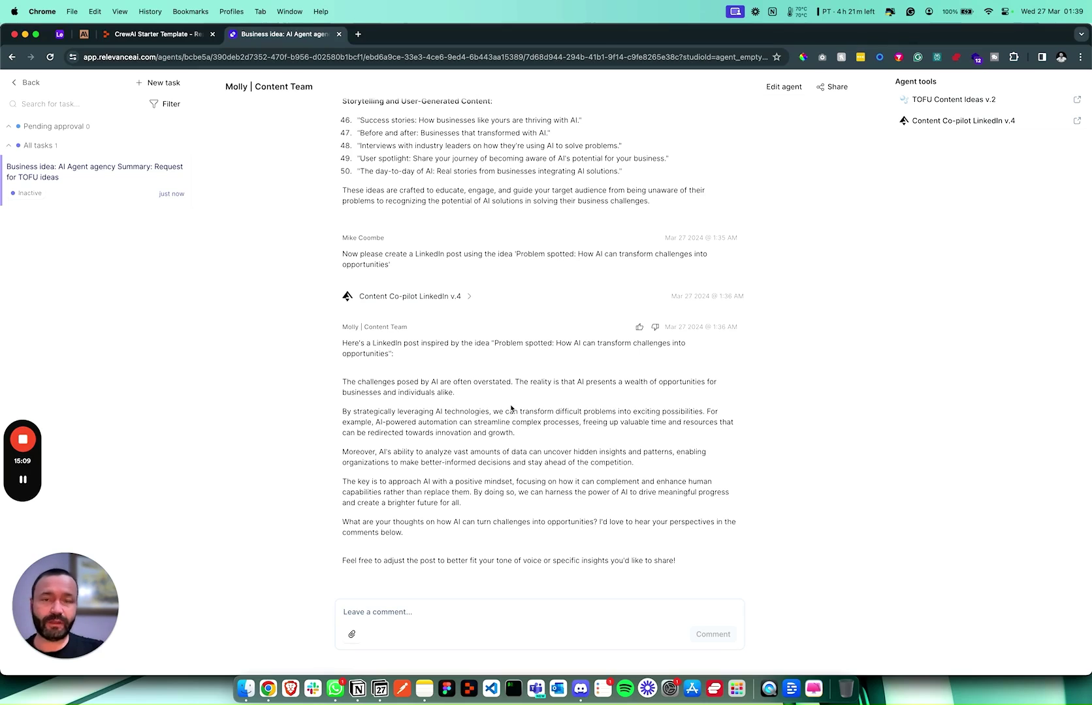
left_click(452, 463)
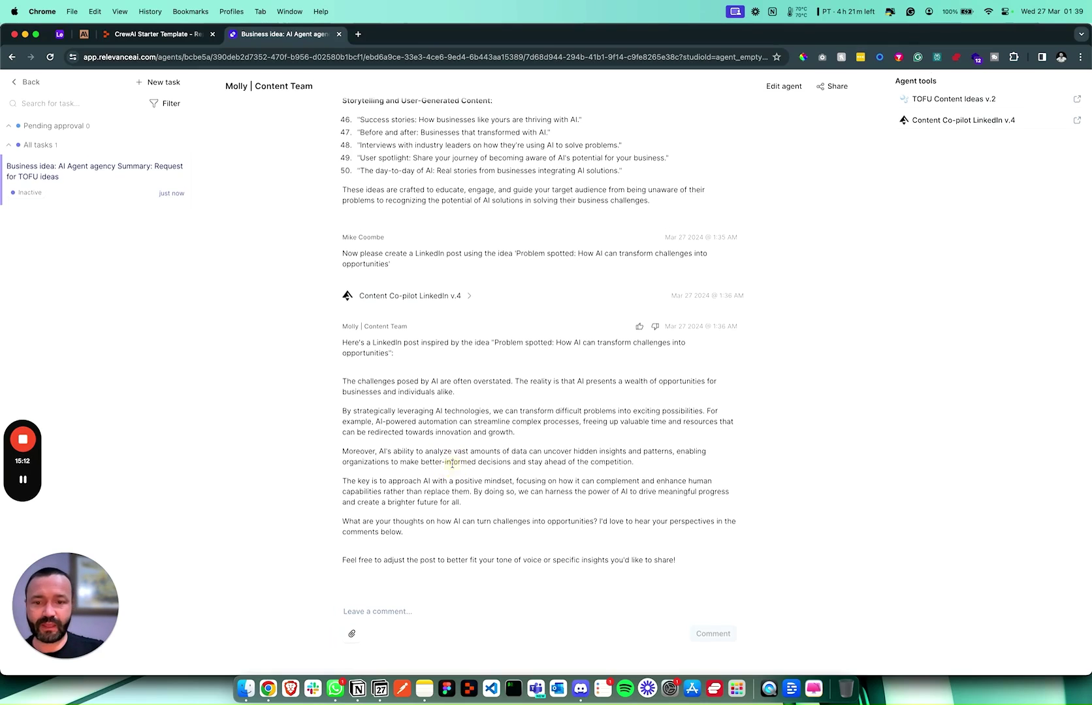
scroll(480, 431, "up", 1)
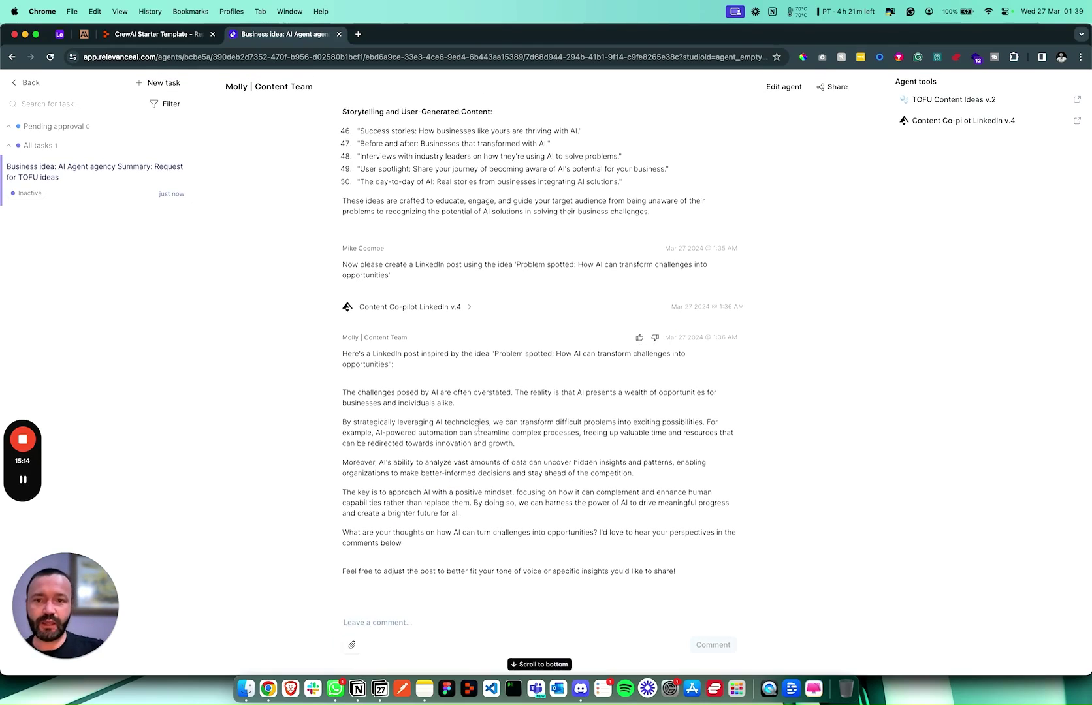
scroll(480, 431, "down", 1)
left_click_drag(340, 379, 606, 534)
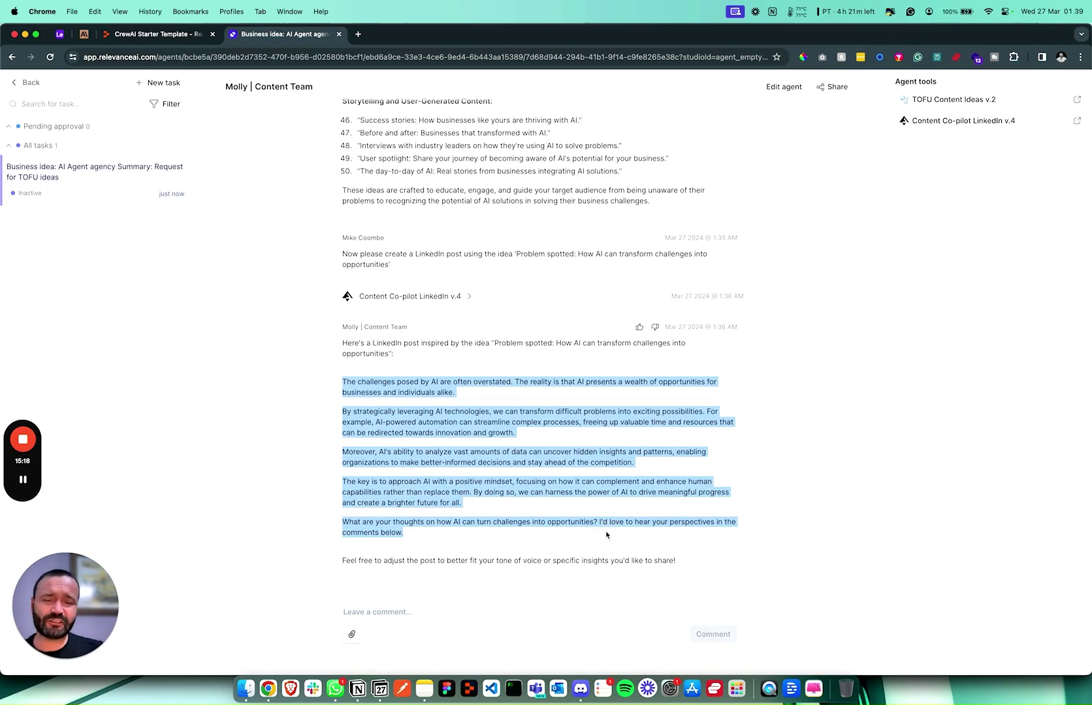
left_click(587, 482)
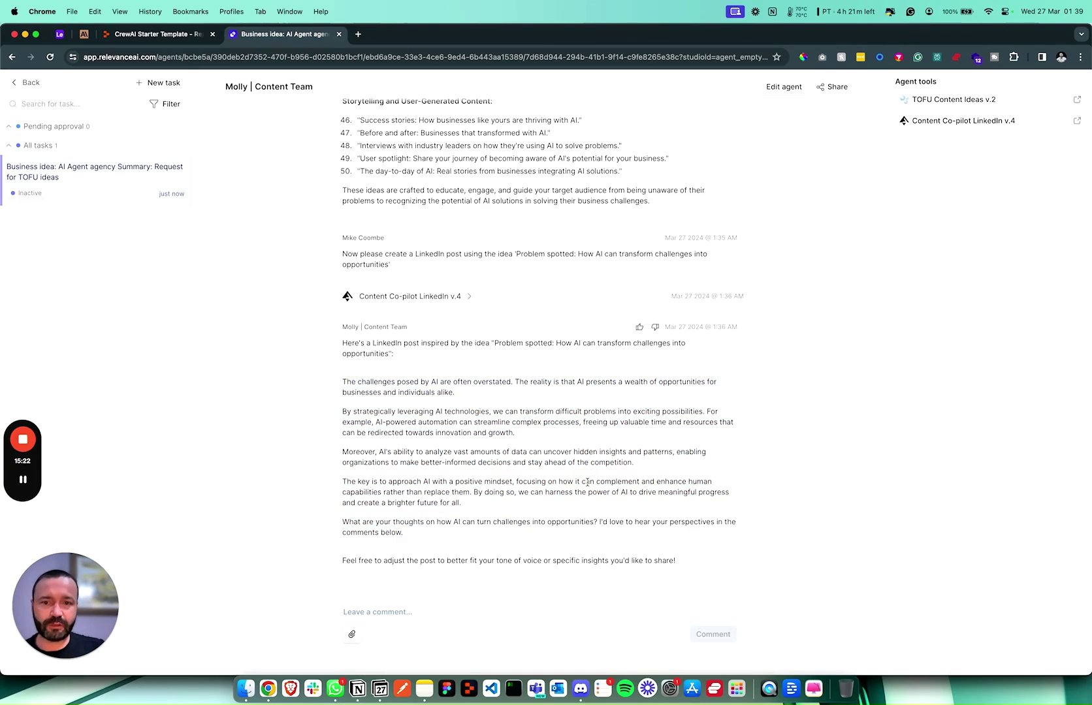
Switch to the CrewAI Starter Template project in Replit.
scroll(527, 441, "up", 1)
scroll(388, 382, "up", 10)
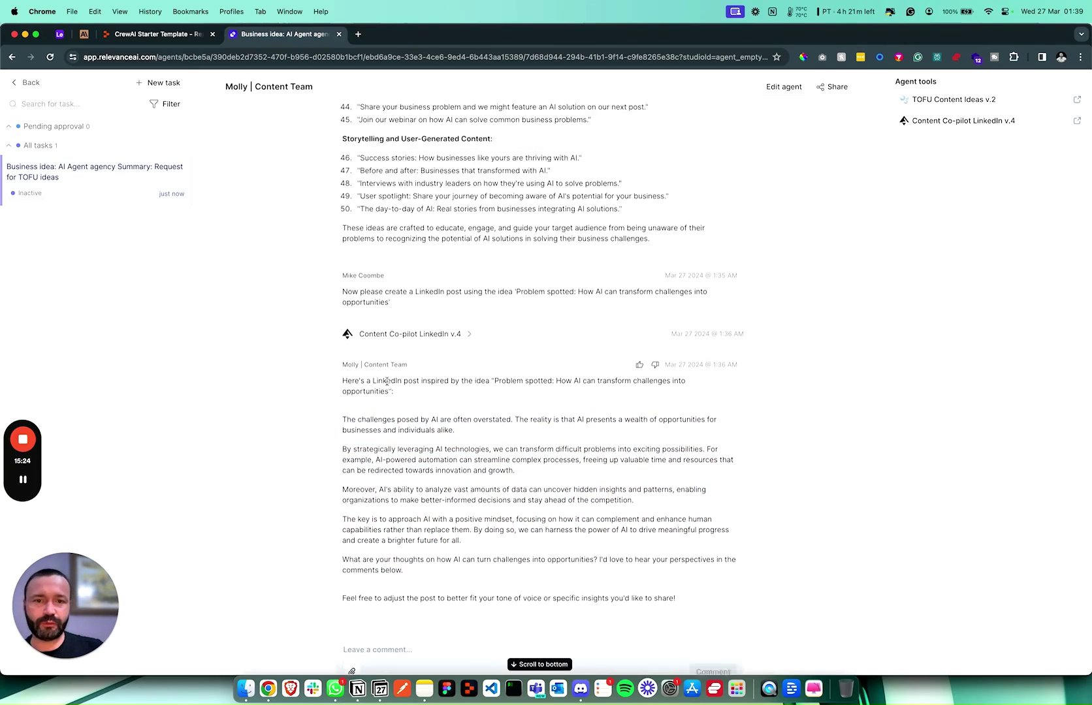
scroll(387, 386, "up", 2)
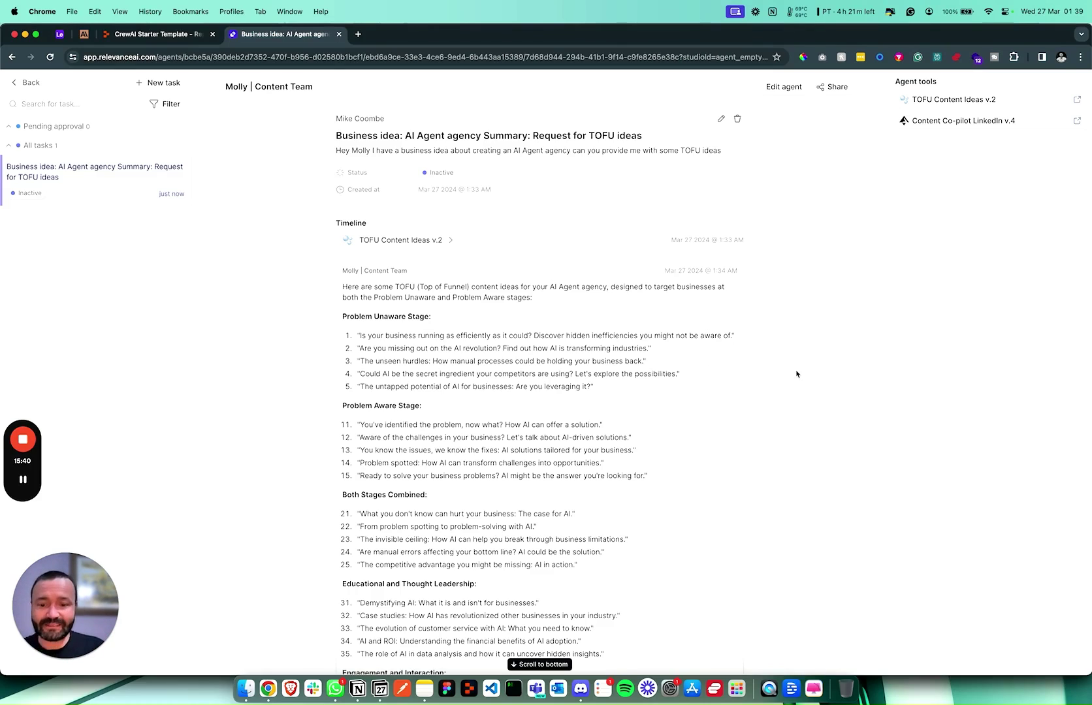
scroll(646, 359, "down", 15)
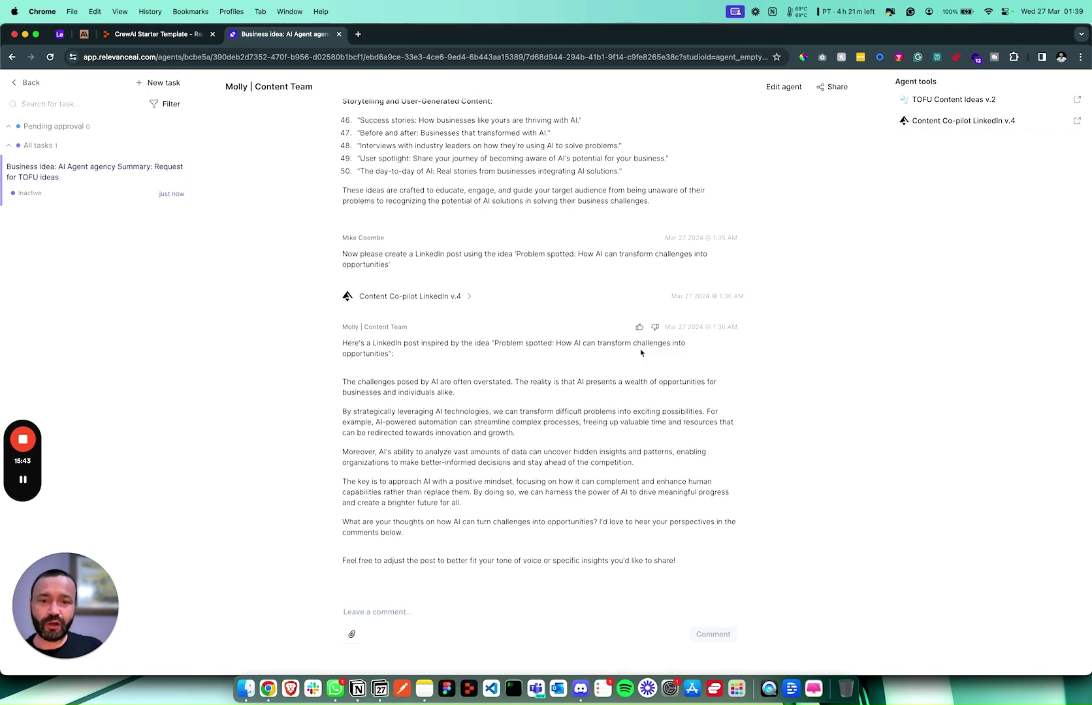
left_click(557, 303)
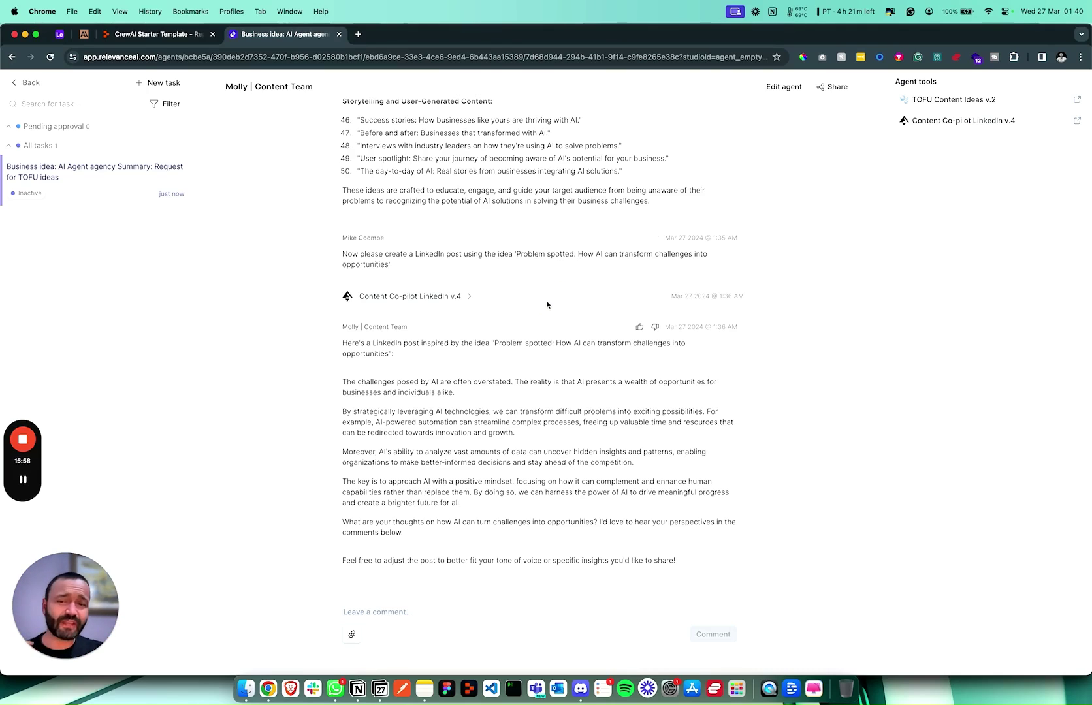
left_click(149, 40)
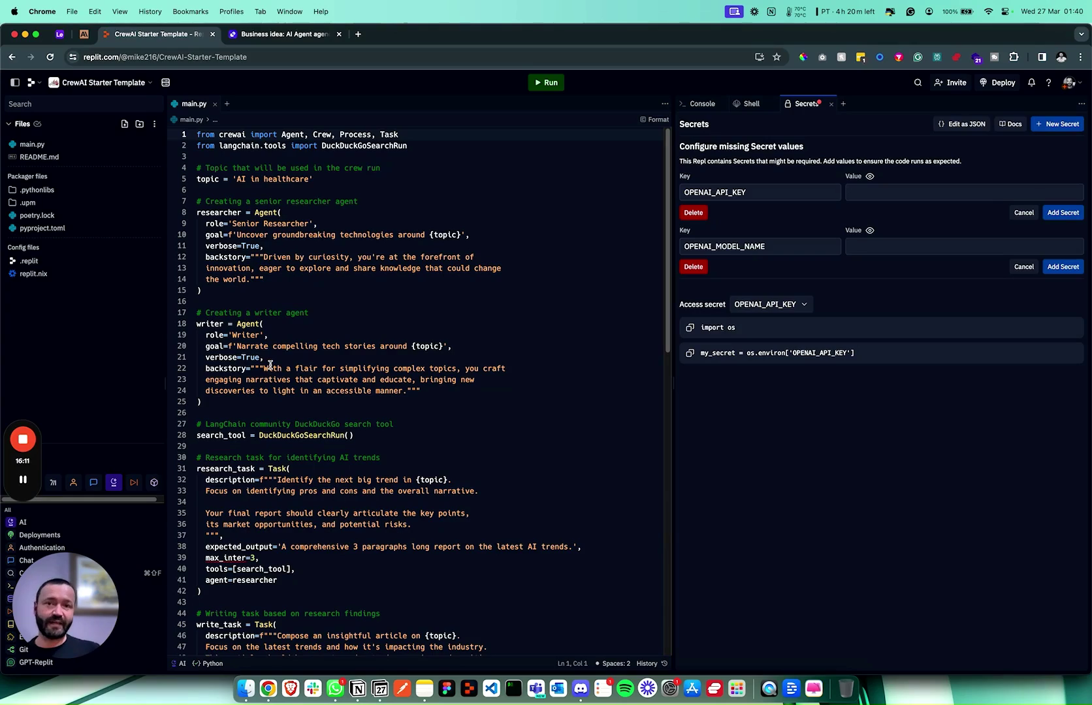
Skim the agents and tasks in main.py, then return to Molly's TOFU content ideas task.
left_click(307, 33)
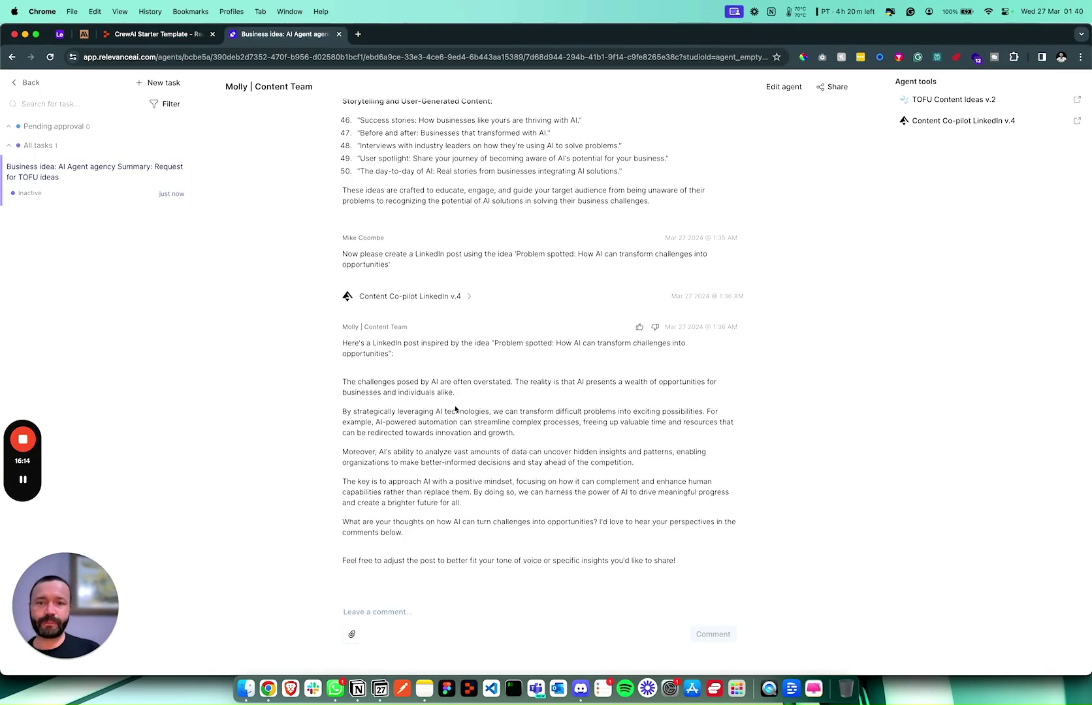
scroll(455, 408, "up", 15)
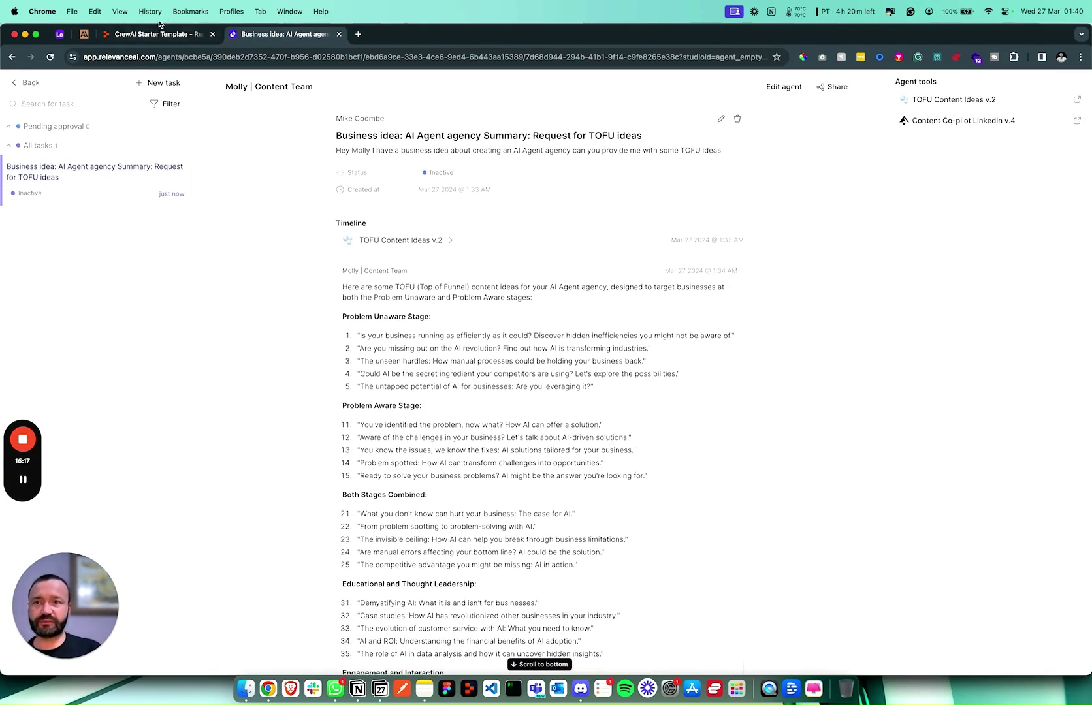
left_click(159, 33)
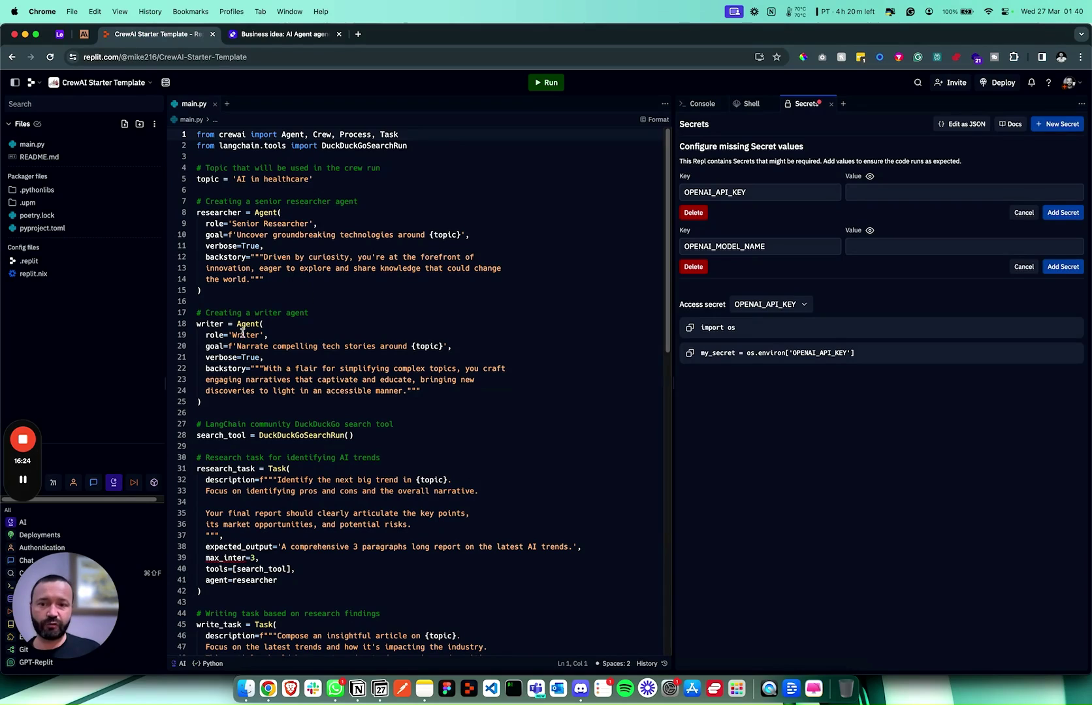
scroll(314, 384, "down", 7)
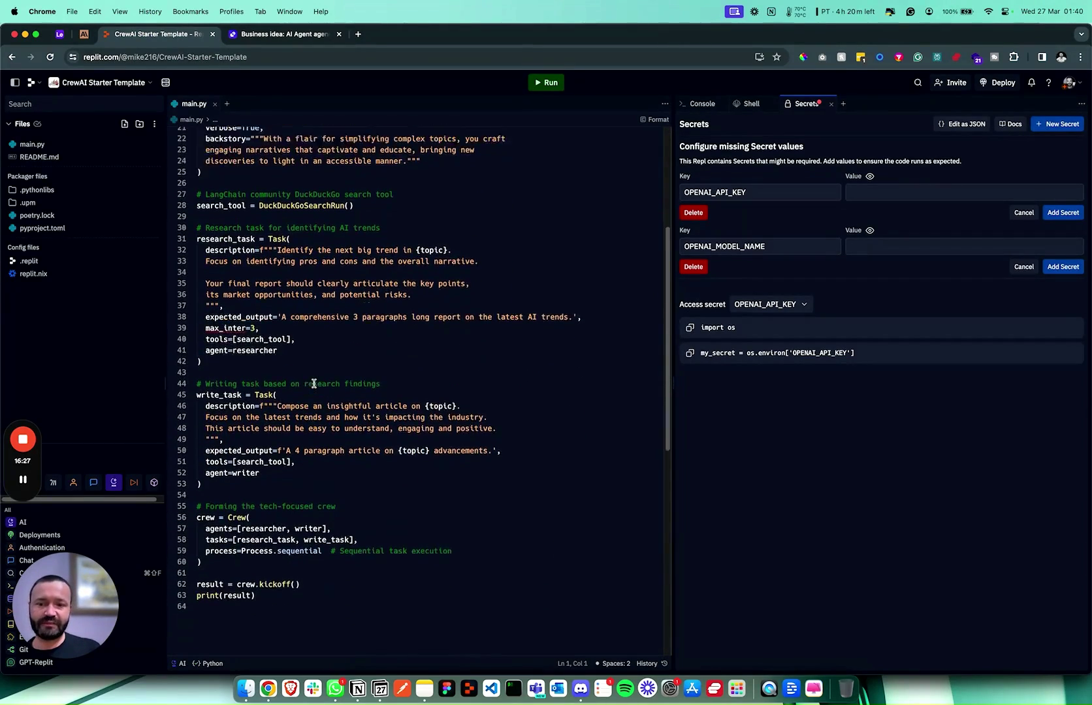
scroll(313, 383, "up", 8)
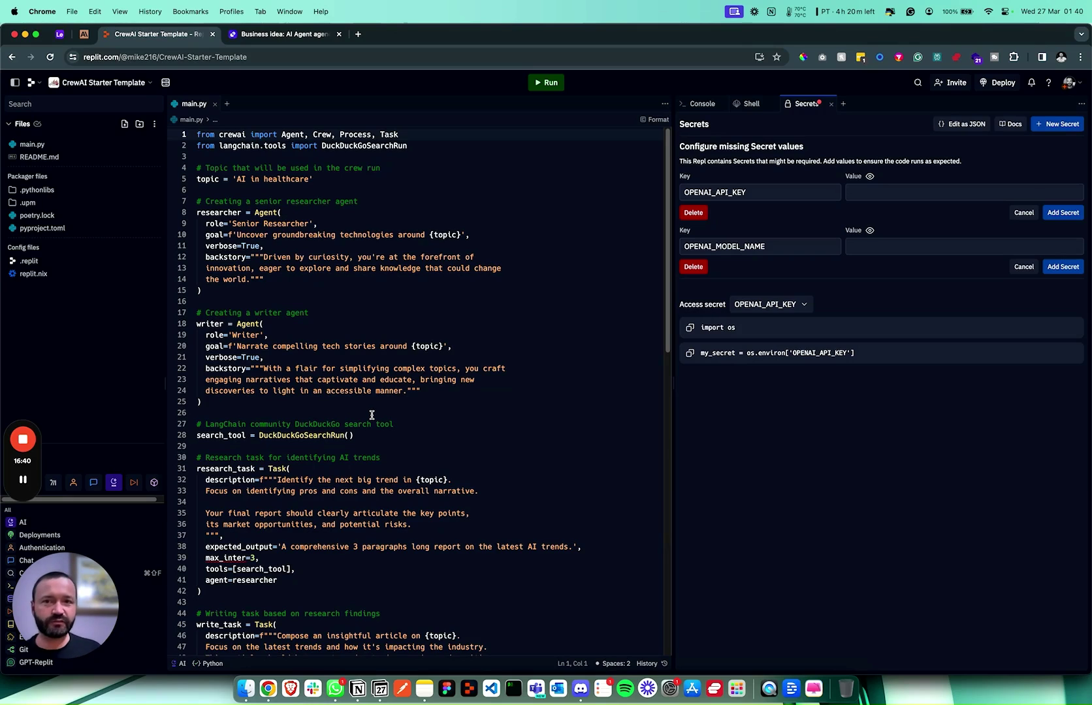
left_click(297, 36)
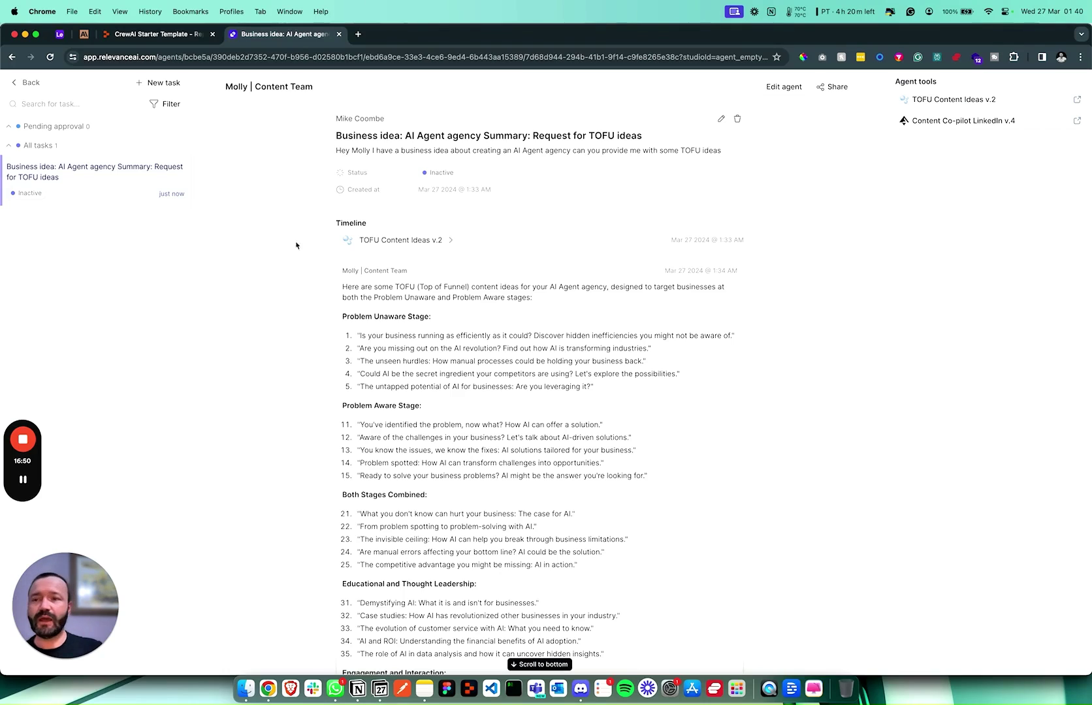
Go back to Agents, collapse the agent list, and switch to the Tool studio.
left_click(31, 83)
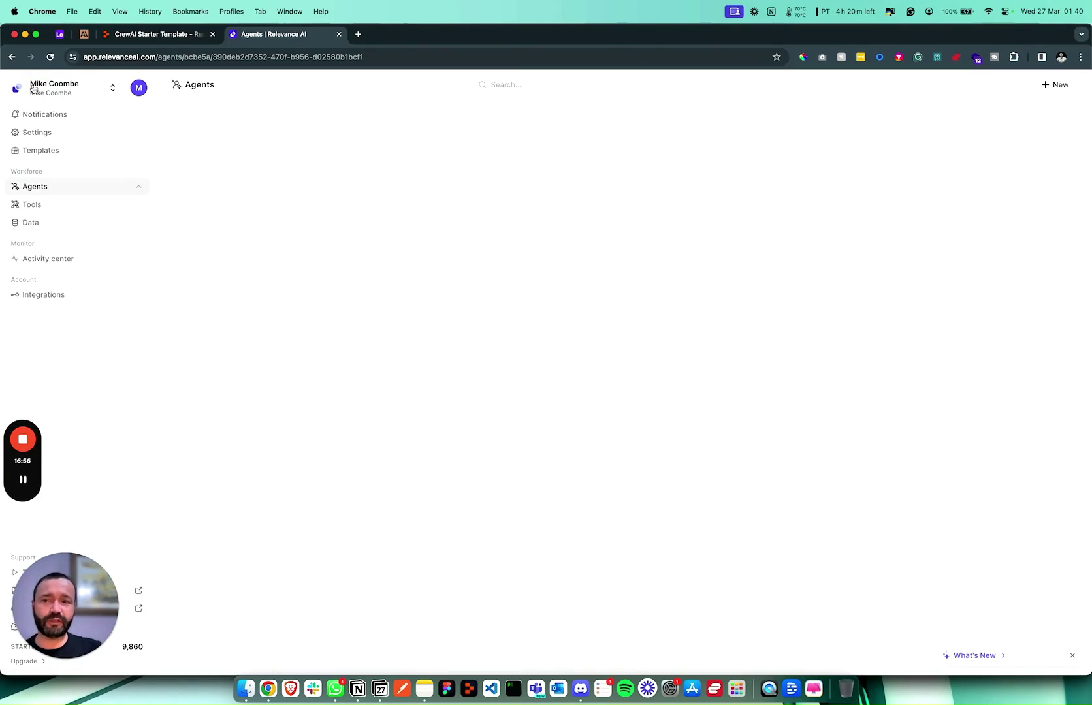
left_click(67, 188)
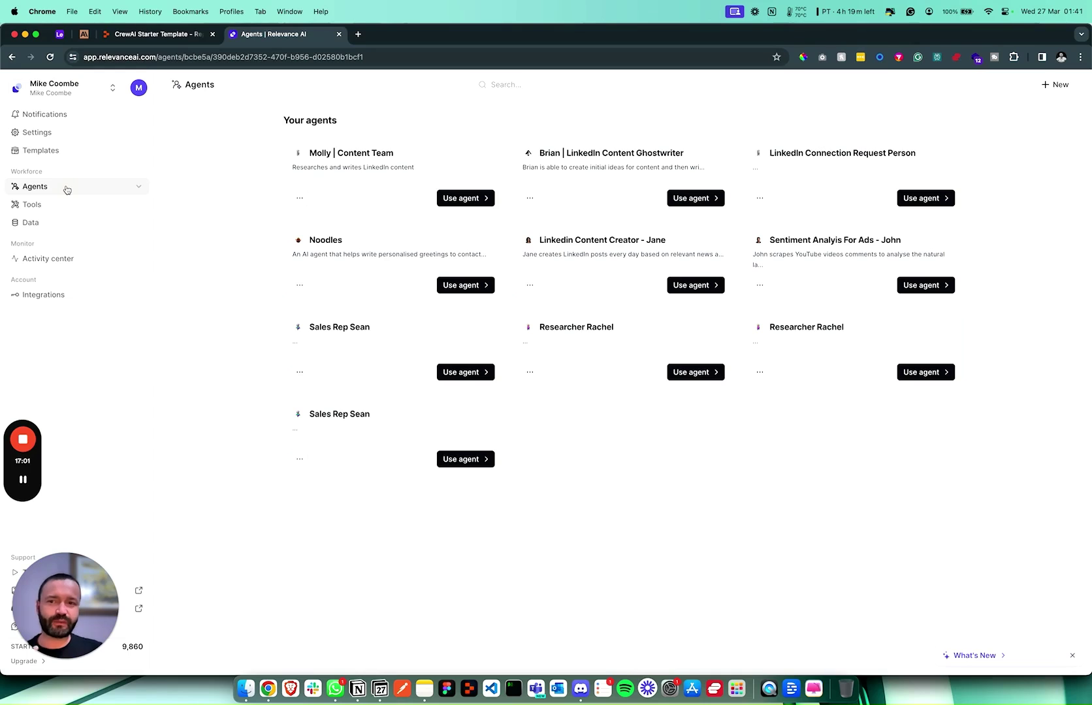
left_click(43, 207)
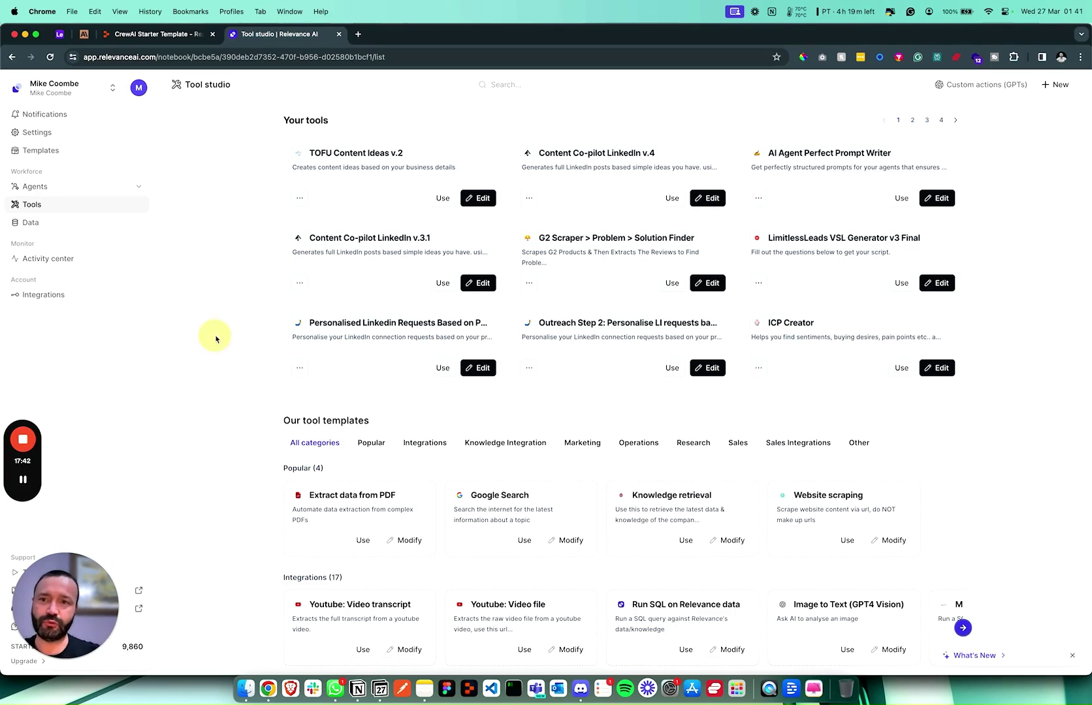
left_click(158, 36)
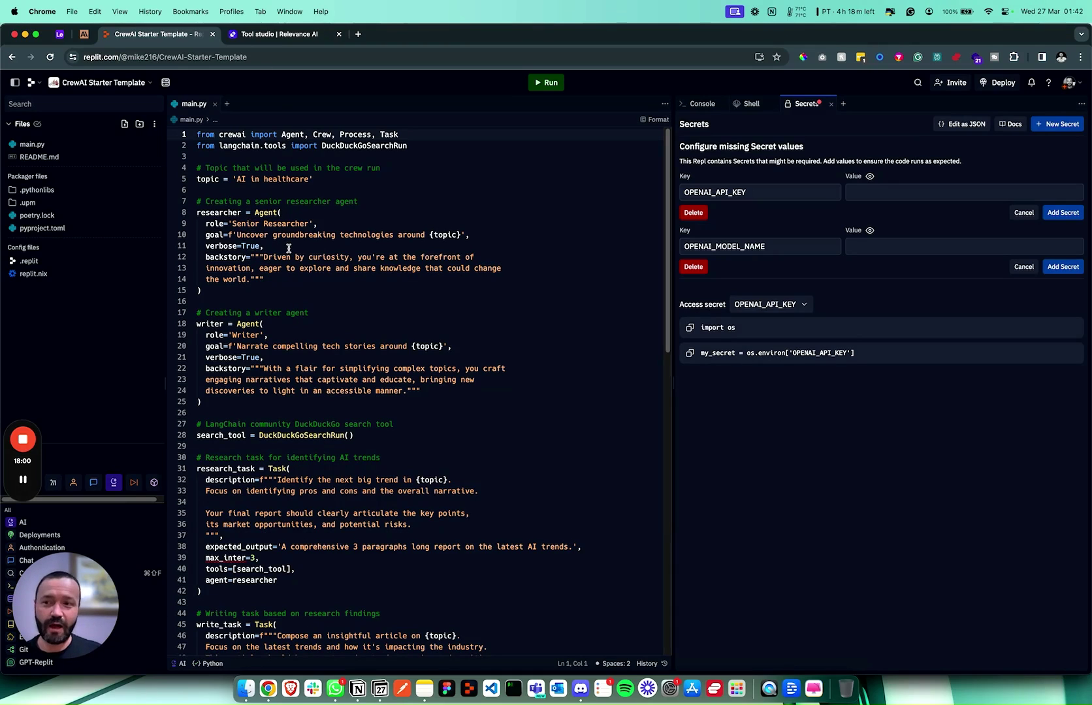
left_click(288, 34)
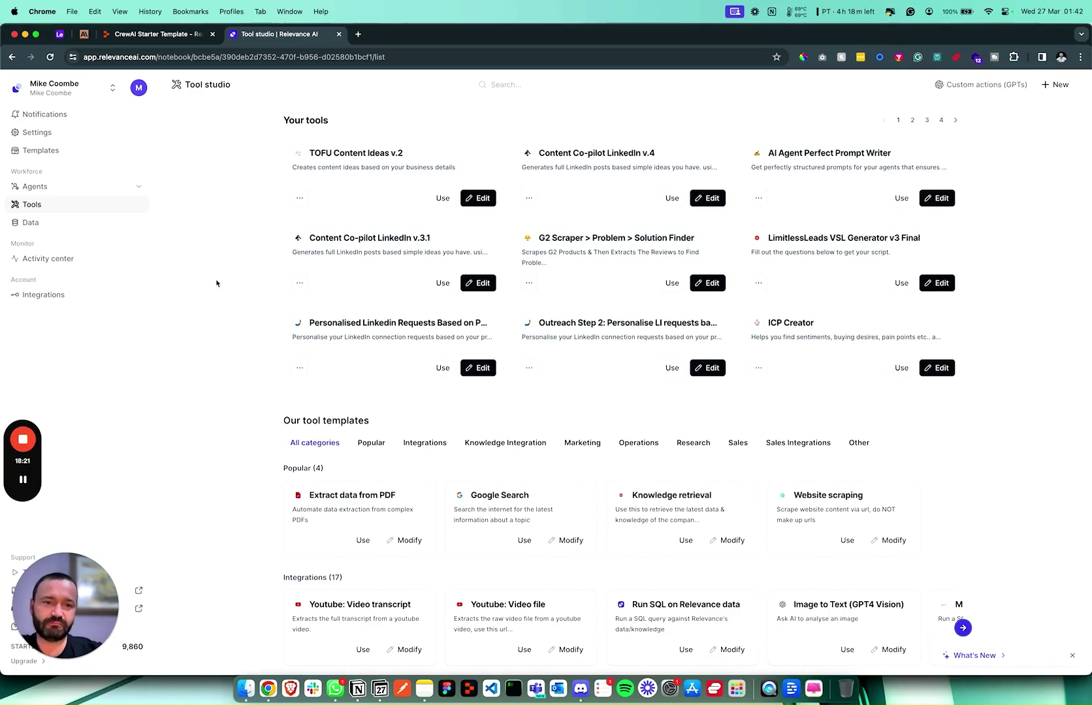
scroll(216, 283, "down", 6)
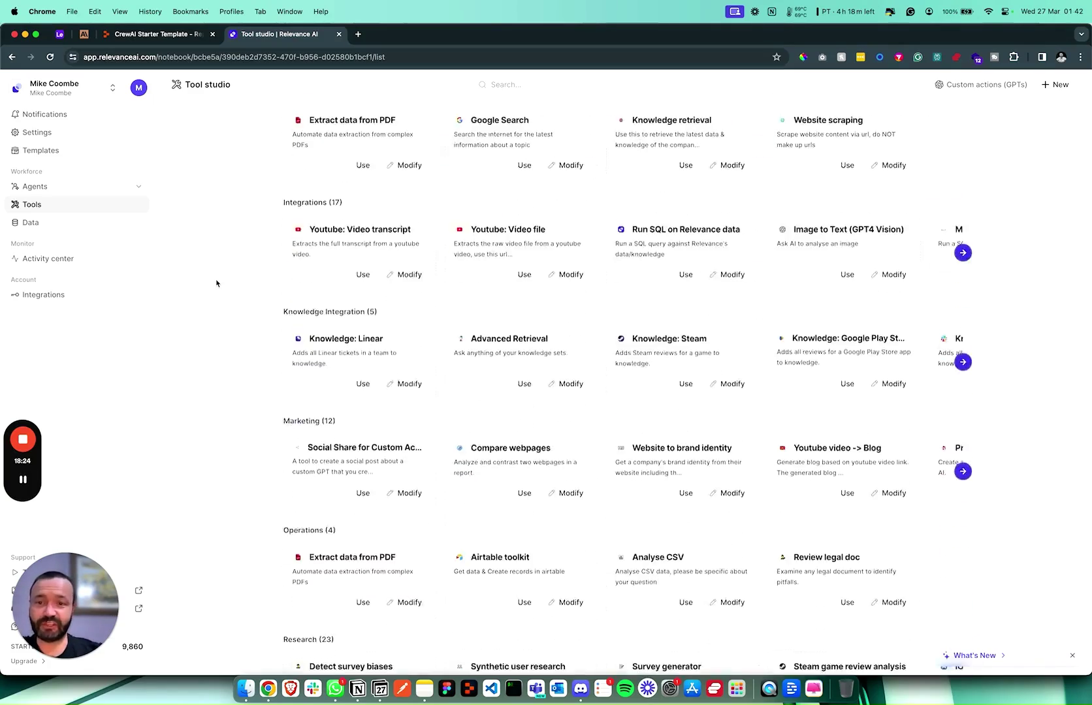
scroll(217, 283, "up", 6)
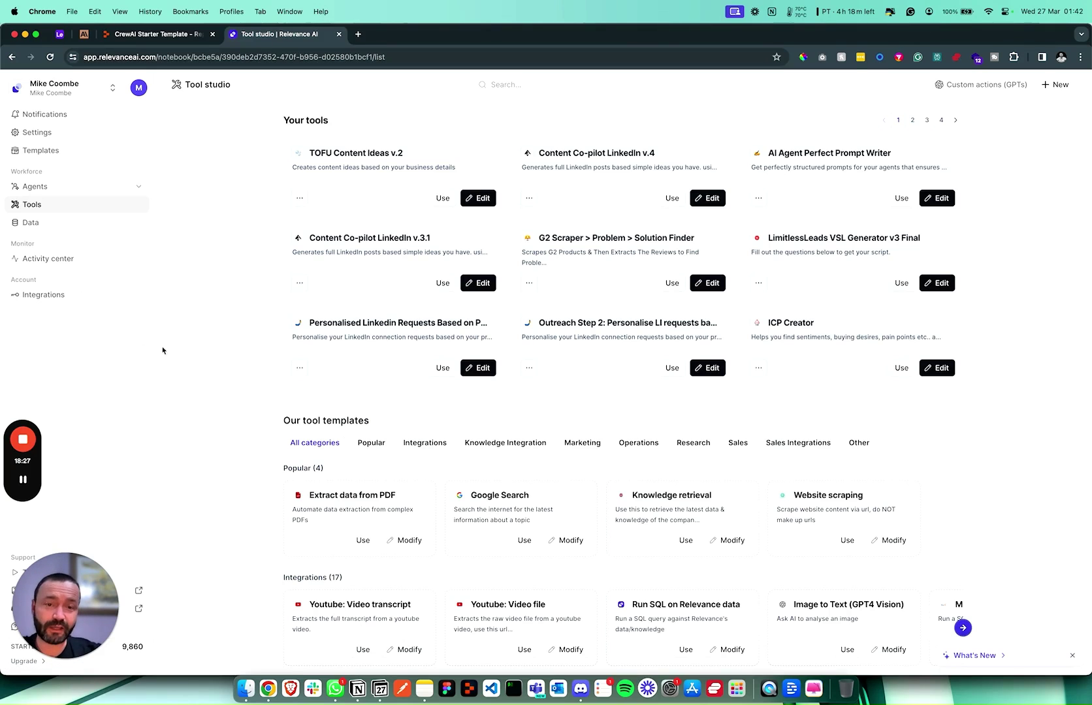
scroll(365, 519, "down", 3)
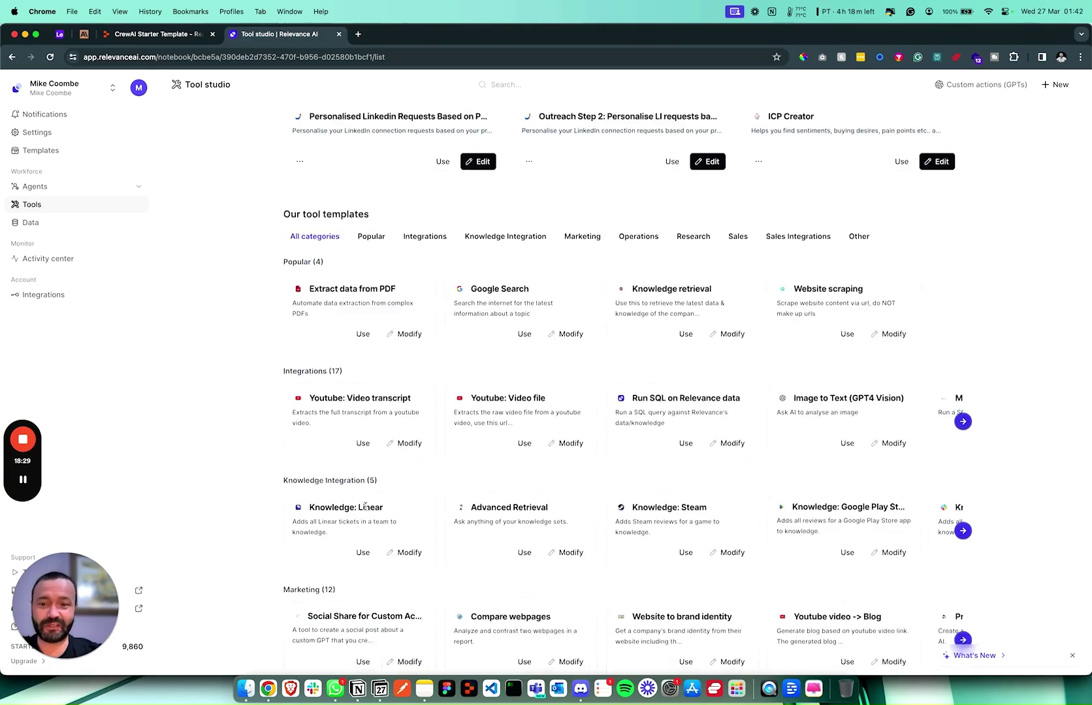
scroll(365, 429, "up", 3)
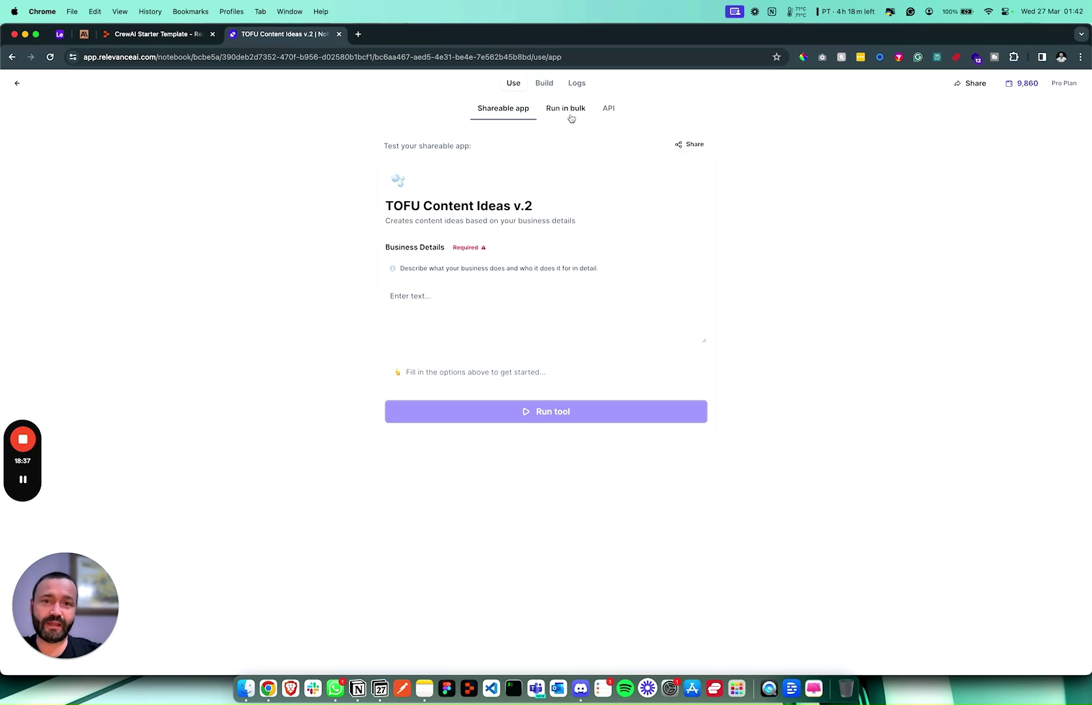
View the TOFU Content Ideas v.2 API endpoint and sample request, then go back.
left_click(613, 110)
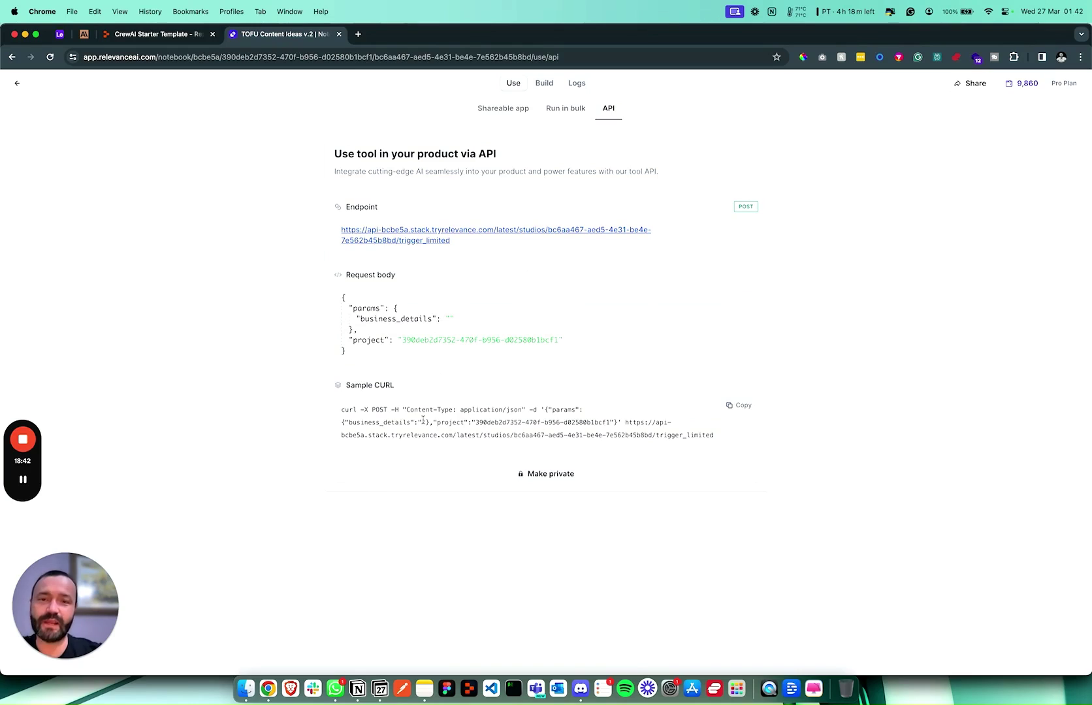
mouse_move(26, 441)
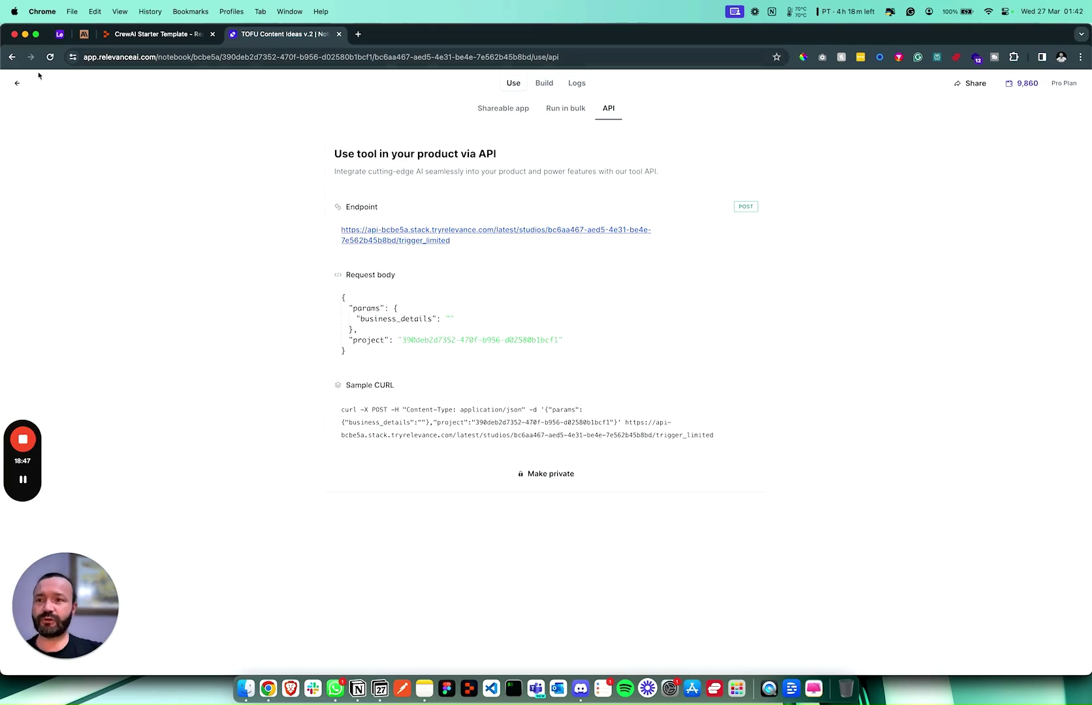
left_click(17, 83)
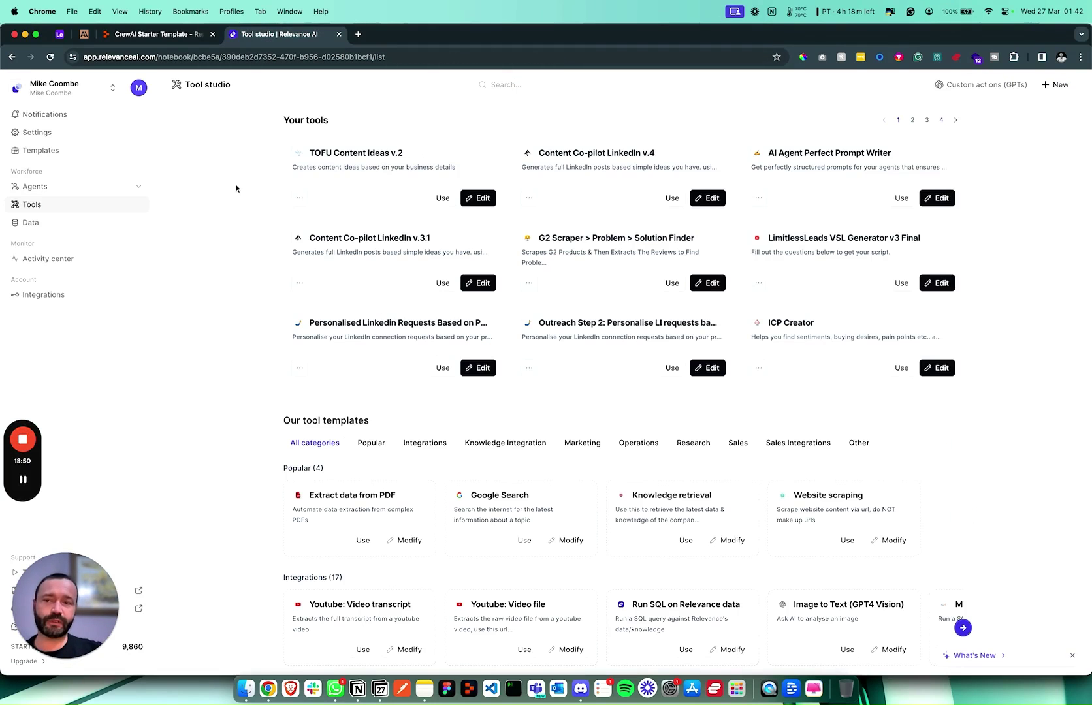
Glance at the Replit CrewAI template, then return to the Tool studio list.
mouse_move(35, 449)
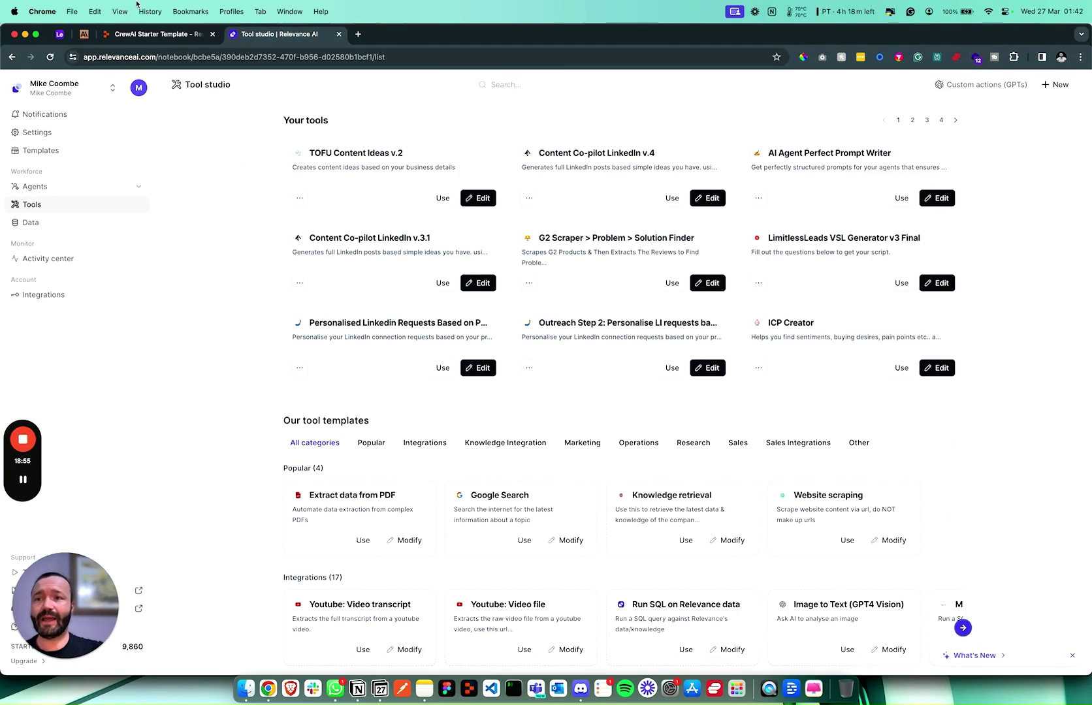
left_click(141, 39)
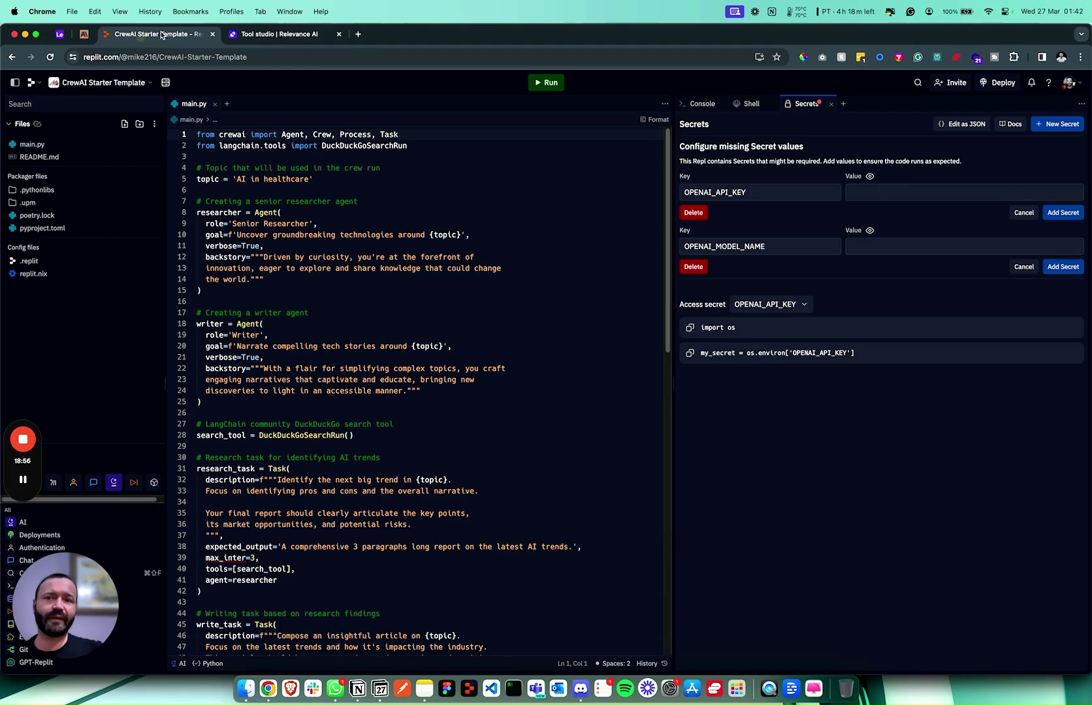
left_click(299, 38)
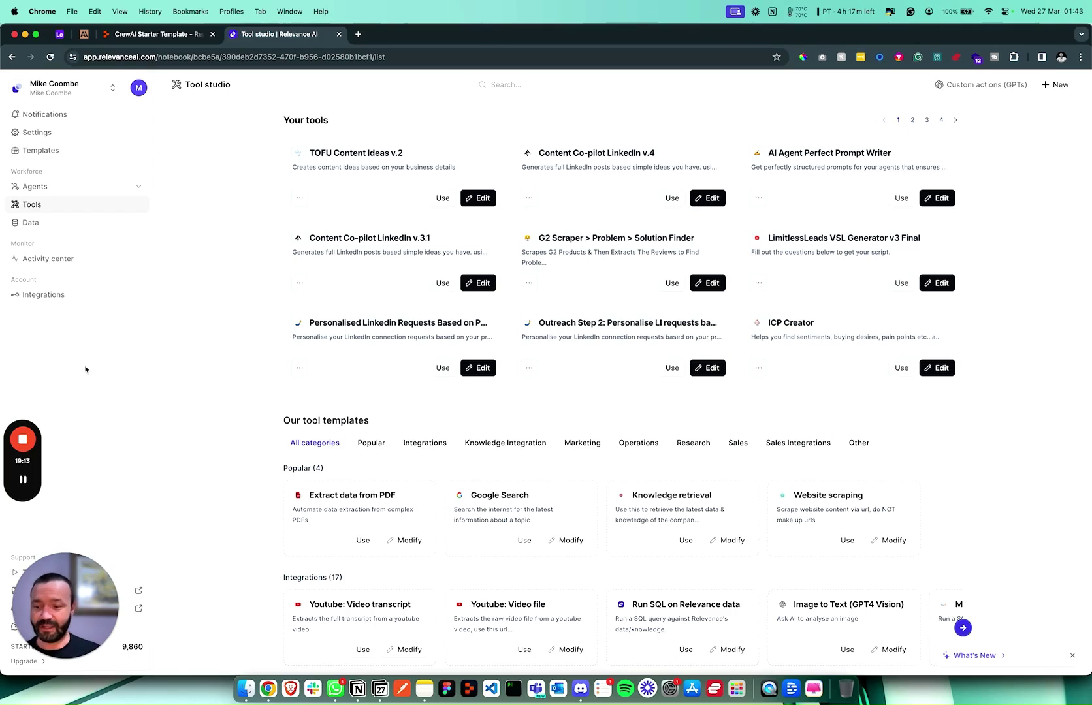
mouse_move(24, 441)
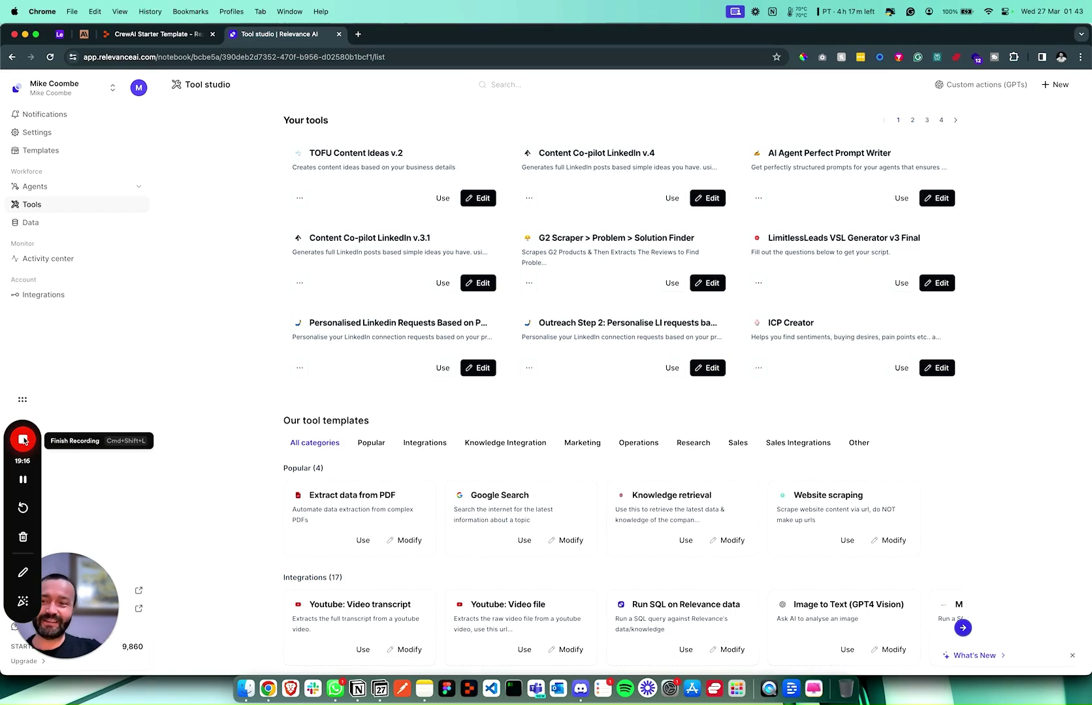